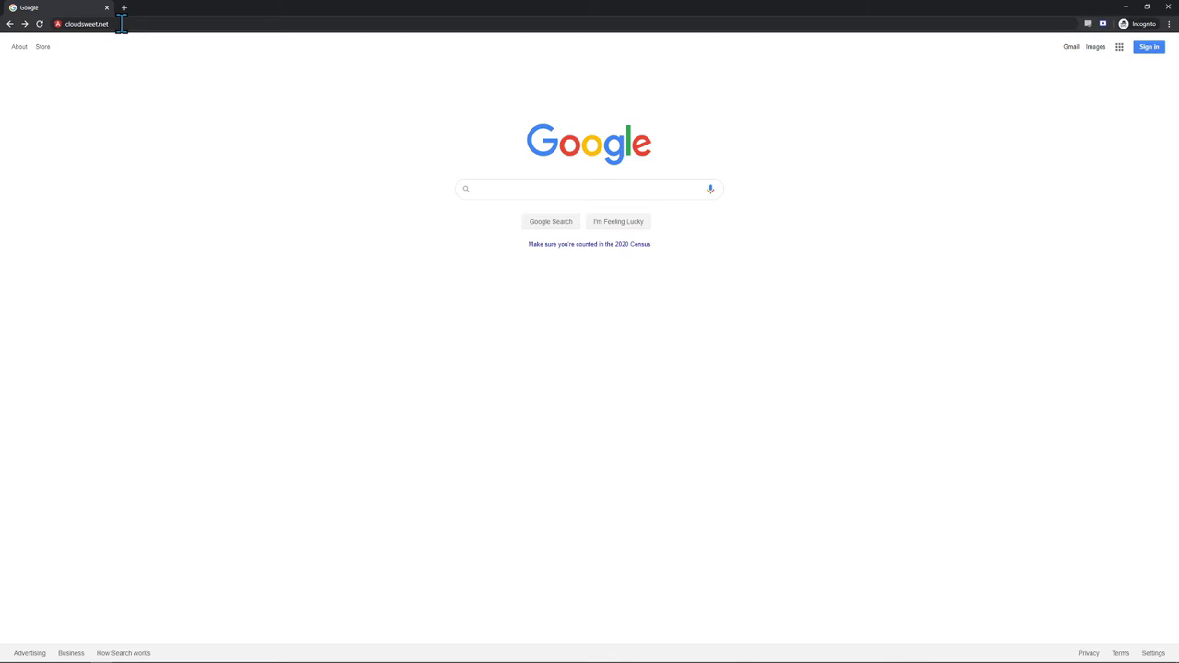
- Select the whole cloudsweet.net address in Chrome's address bar
{"action": "left_click", "coordinate": [121, 23]}
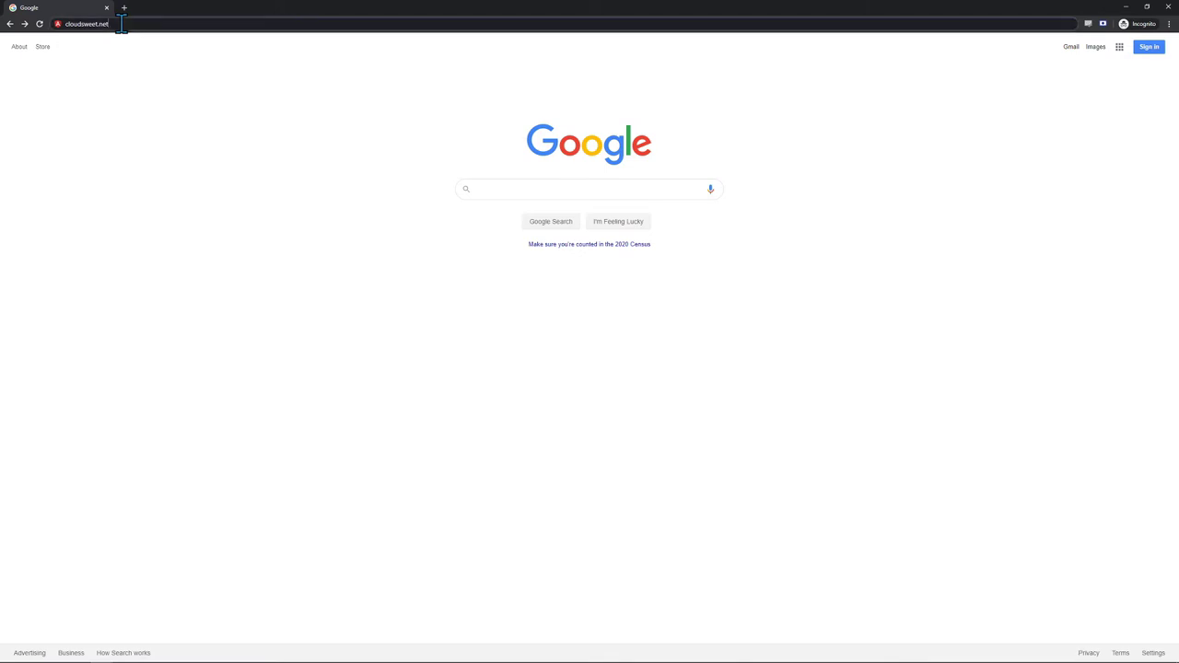
{"action": "left_click_drag", "start_coordinate": [120, 23], "coordinate": [51, 23]}
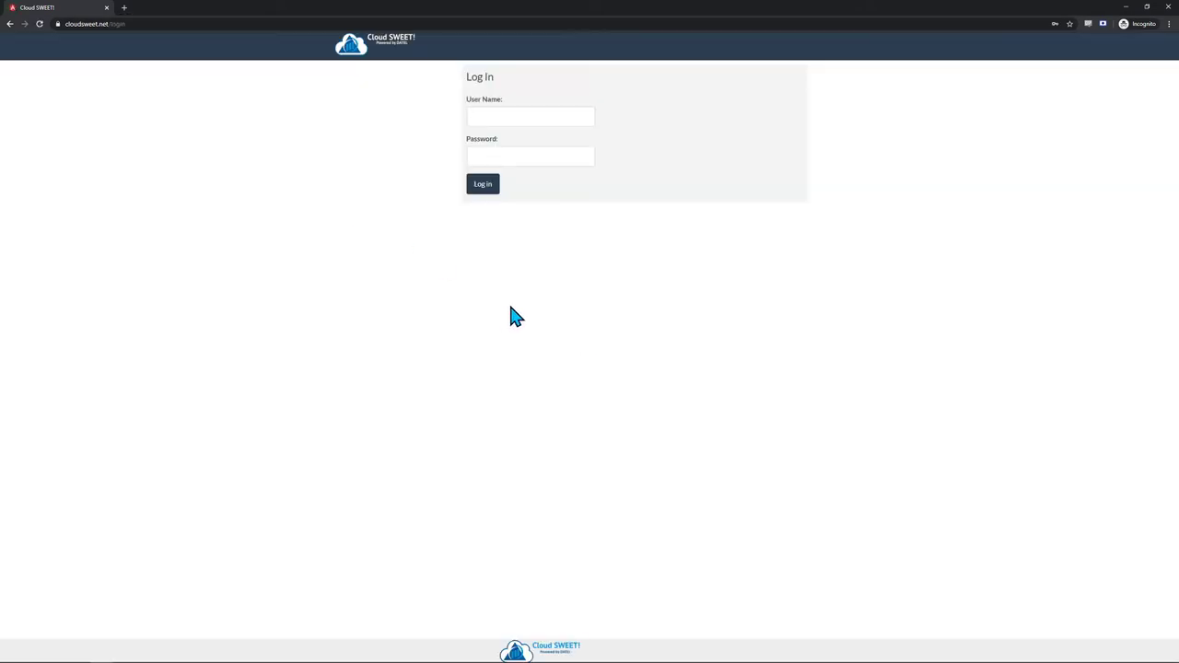
- Log in to Cloud SWEET! using the saved demo account credentials from autofill
{"action": "left_click", "coordinate": [504, 116]}
{"action": "type", "text": "clo"}
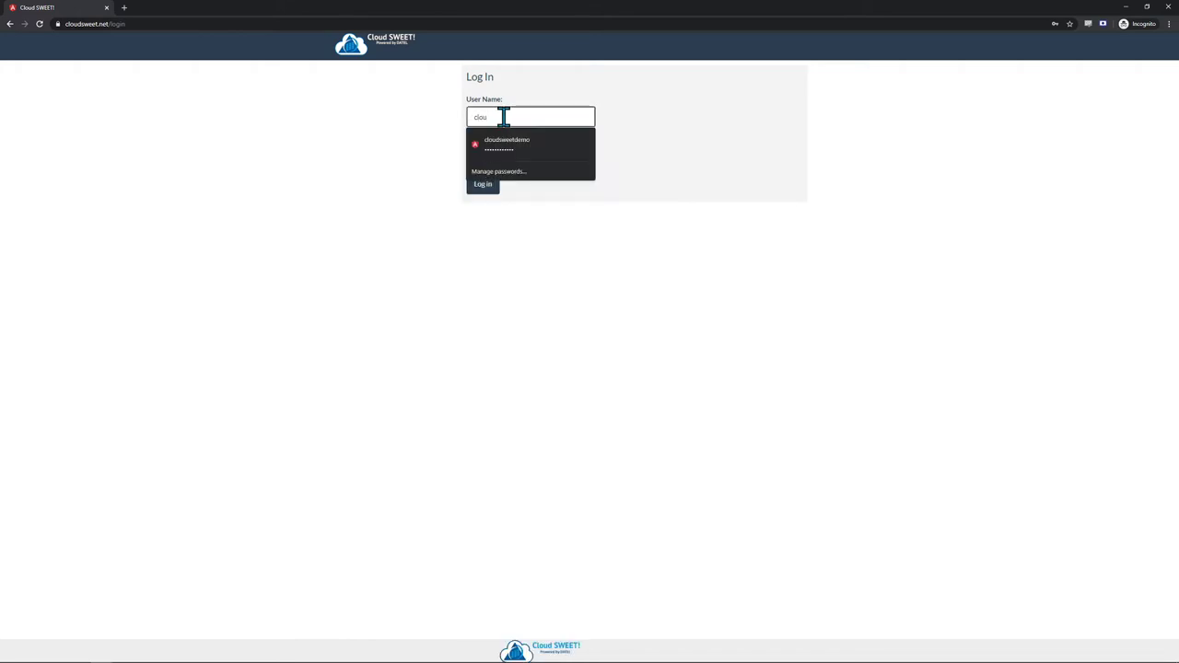
{"action": "type", "text": "u"}
{"action": "left_click", "coordinate": [514, 144]}
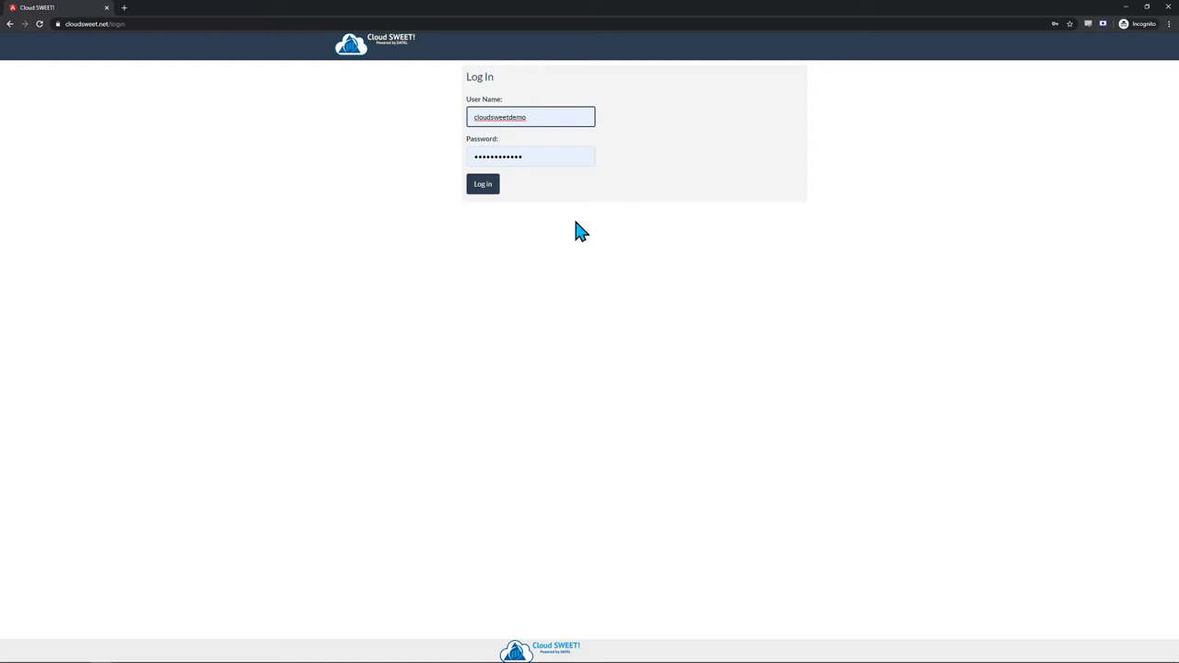
{"action": "left_click", "coordinate": [480, 190]}
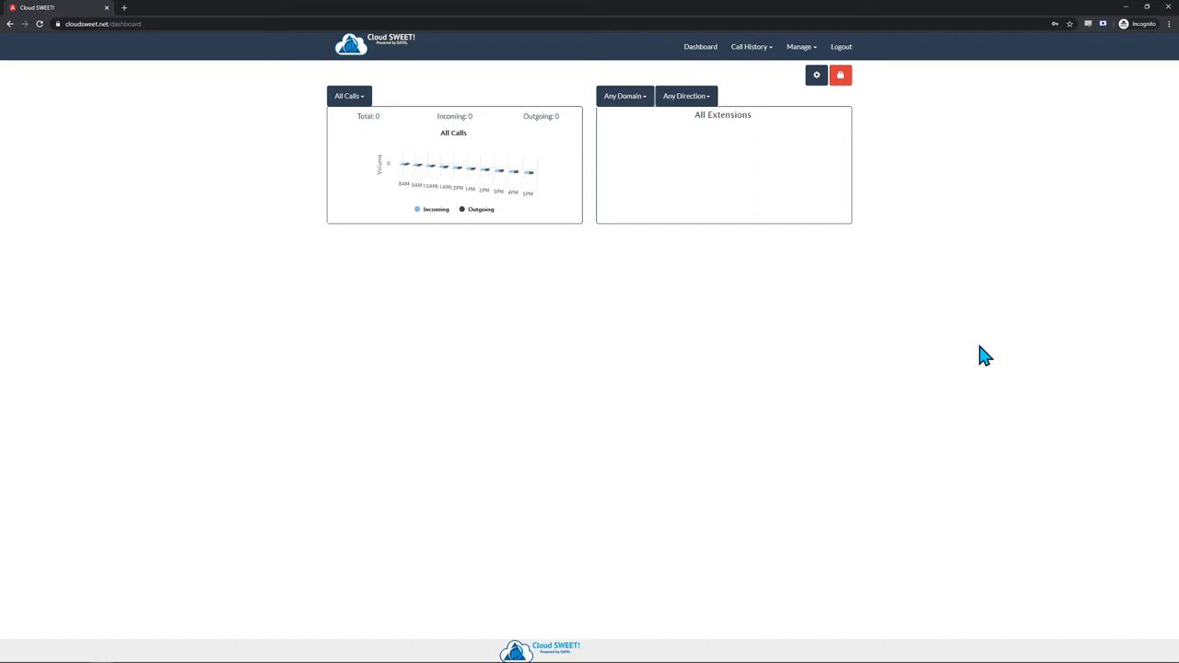
- Add a second All Calls widget with '1' appended to its label, then save the widgets
{"action": "left_click", "coordinate": [817, 75]}
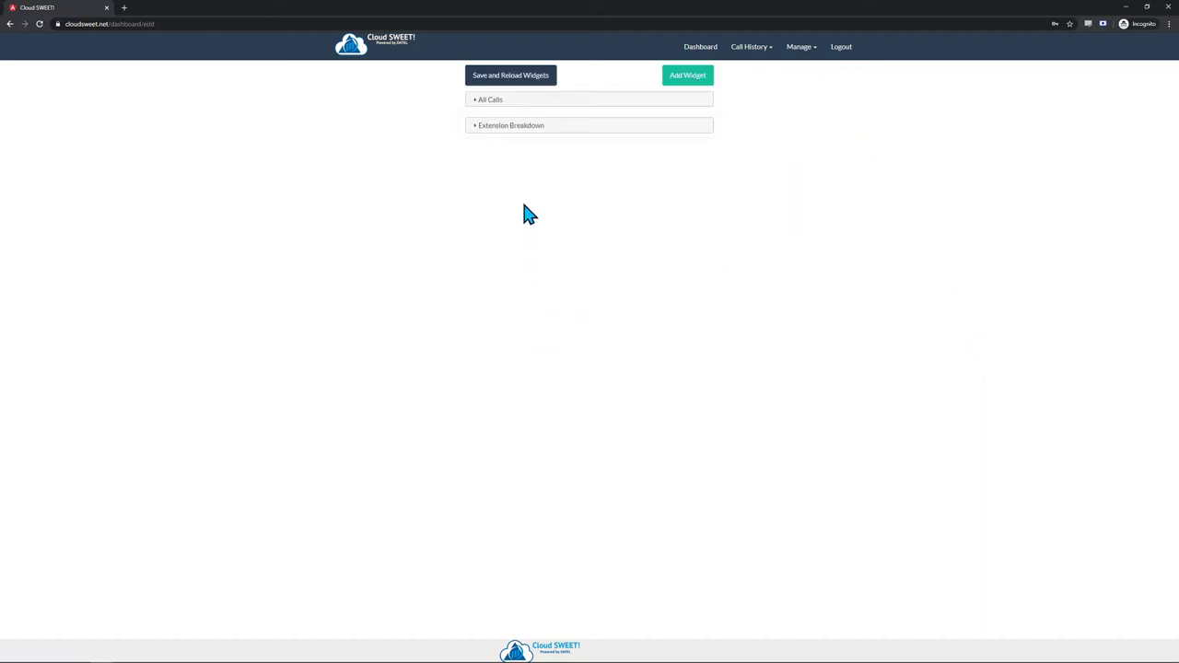
{"action": "left_click", "coordinate": [692, 82]}
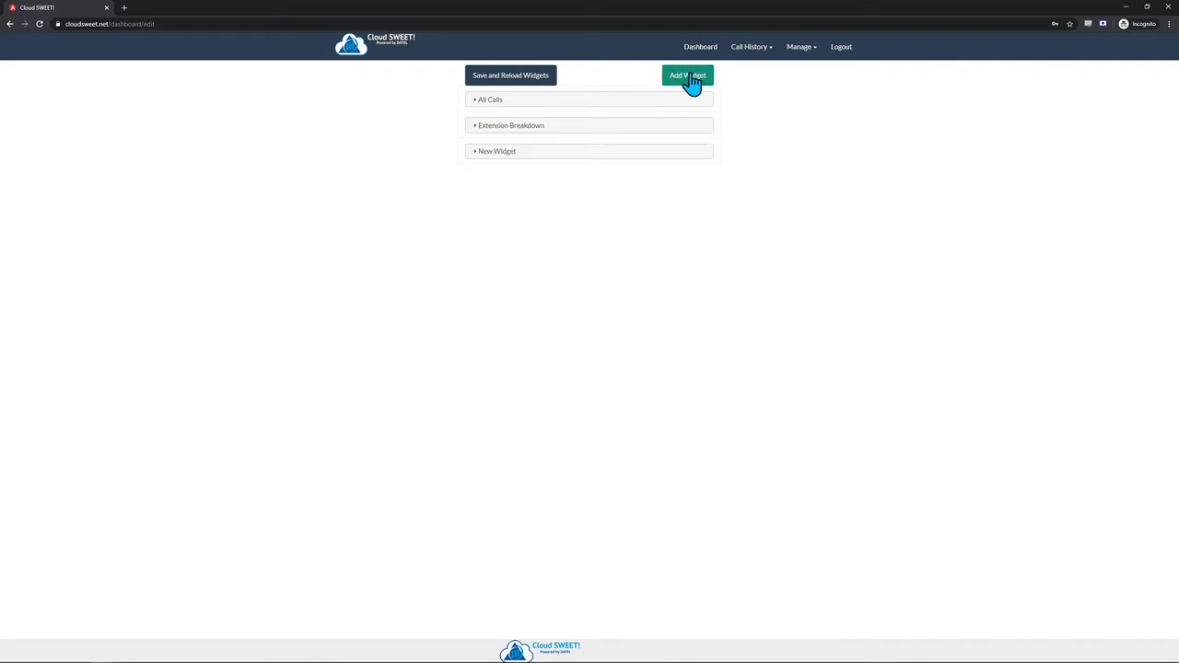
{"action": "left_click", "coordinate": [479, 109]}
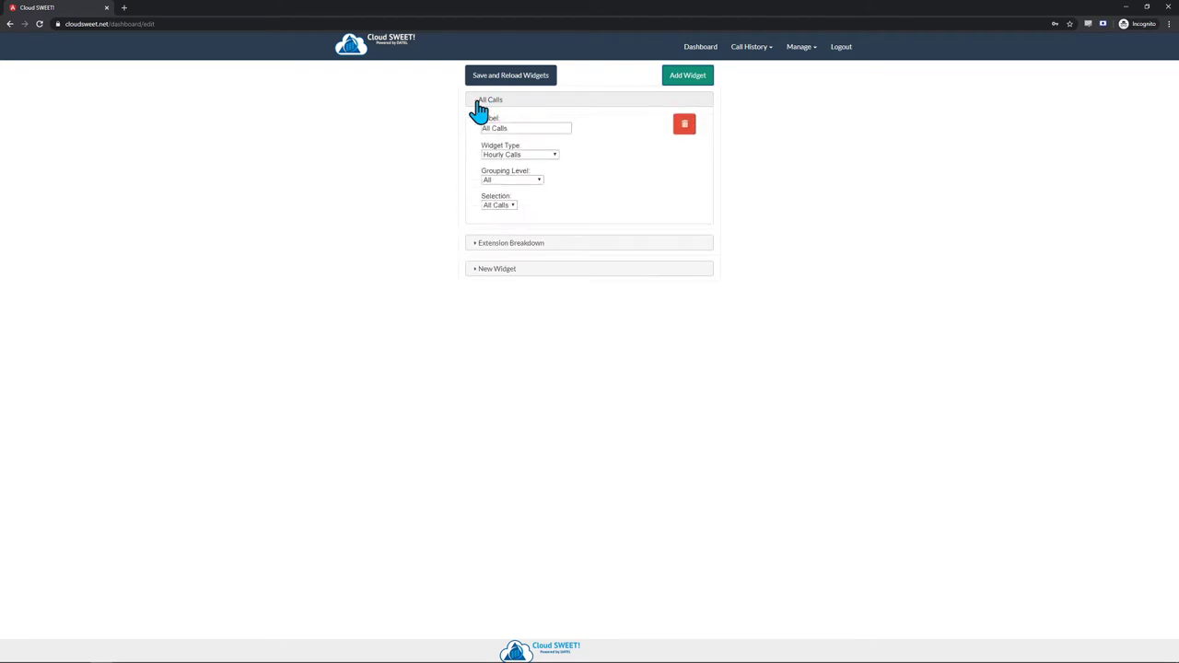
{"action": "left_click", "coordinate": [486, 243]}
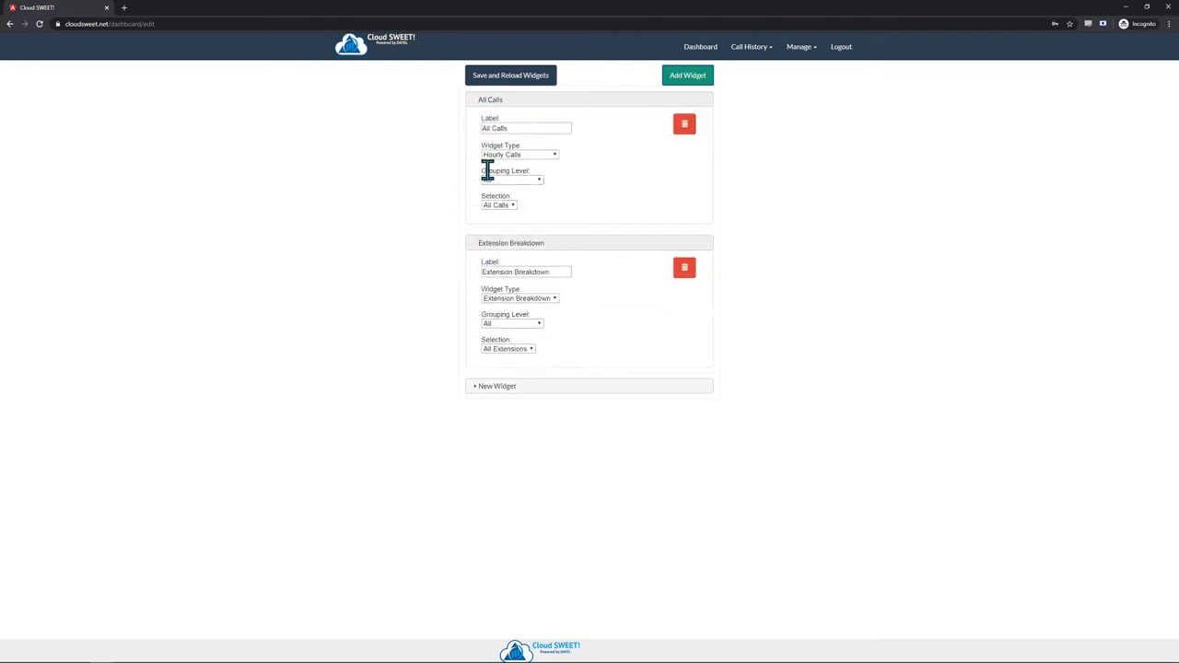
{"action": "left_click", "coordinate": [521, 129]}
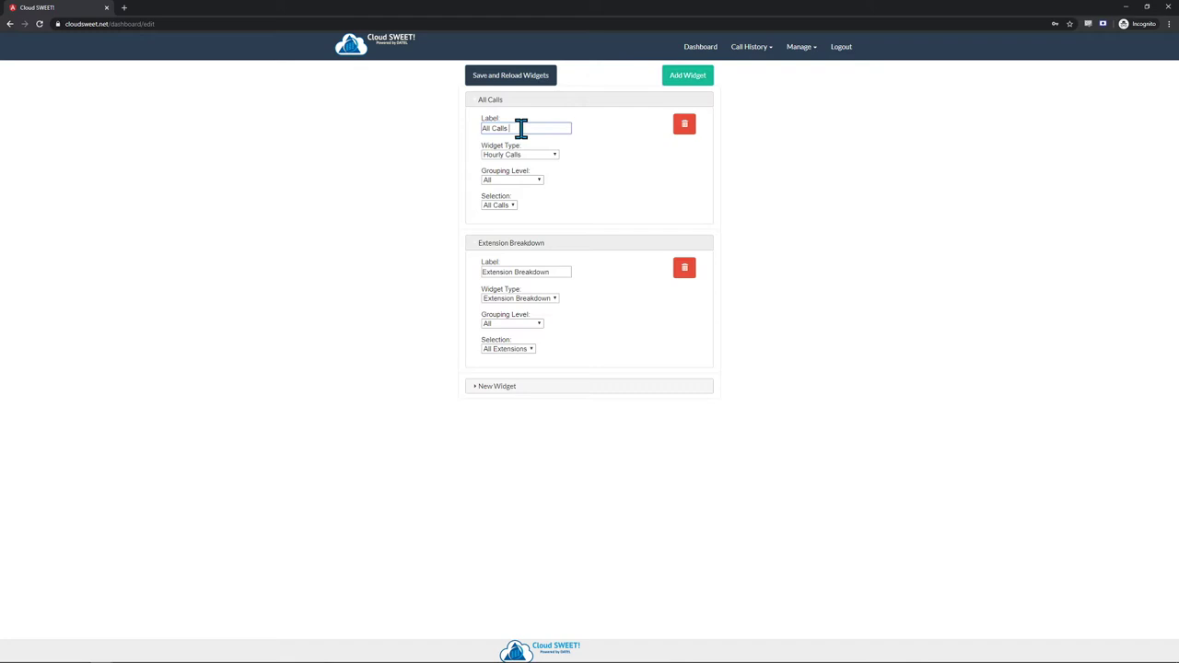
{"action": "type", "text": "1"}
{"action": "left_click", "coordinate": [520, 74]}
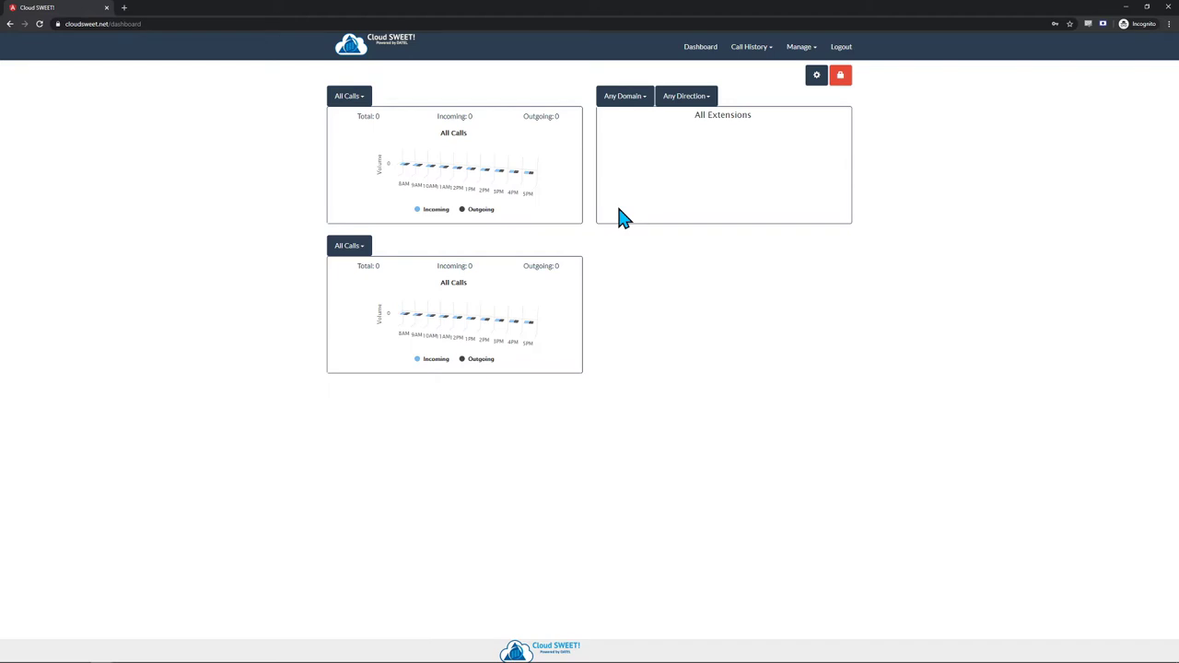
{"action": "left_click", "coordinate": [842, 77]}
{"action": "left_click_drag", "start_coordinate": [671, 176], "coordinate": [695, 180]}
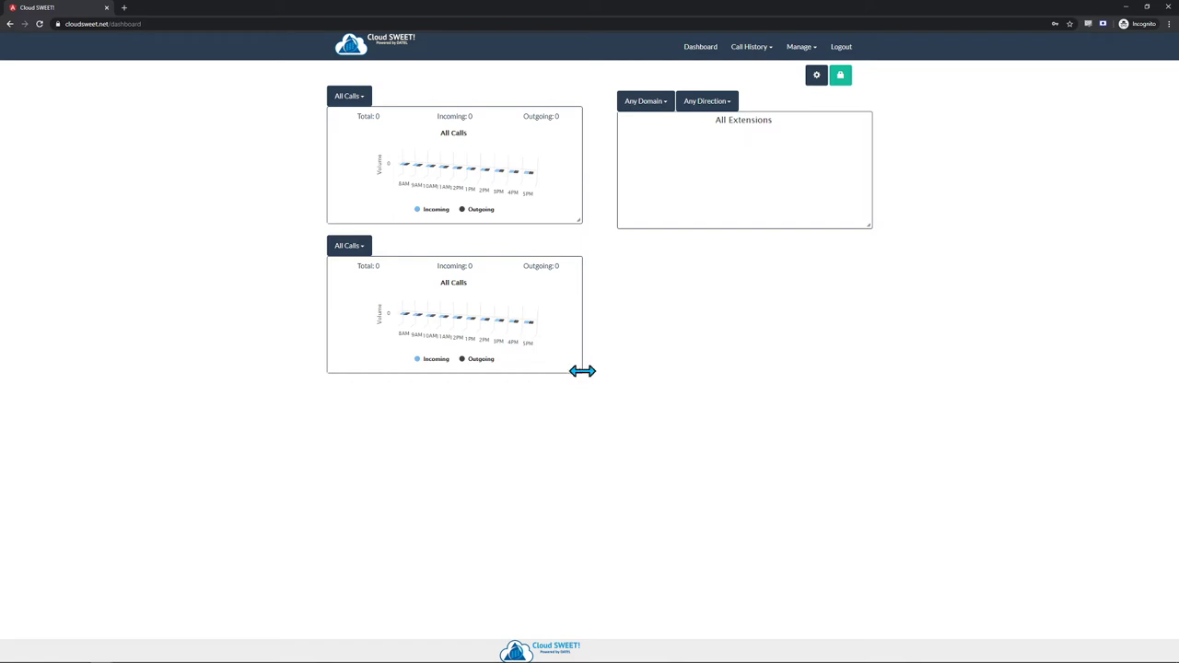
{"action": "left_click_drag", "start_coordinate": [582, 374], "coordinate": [878, 562]}
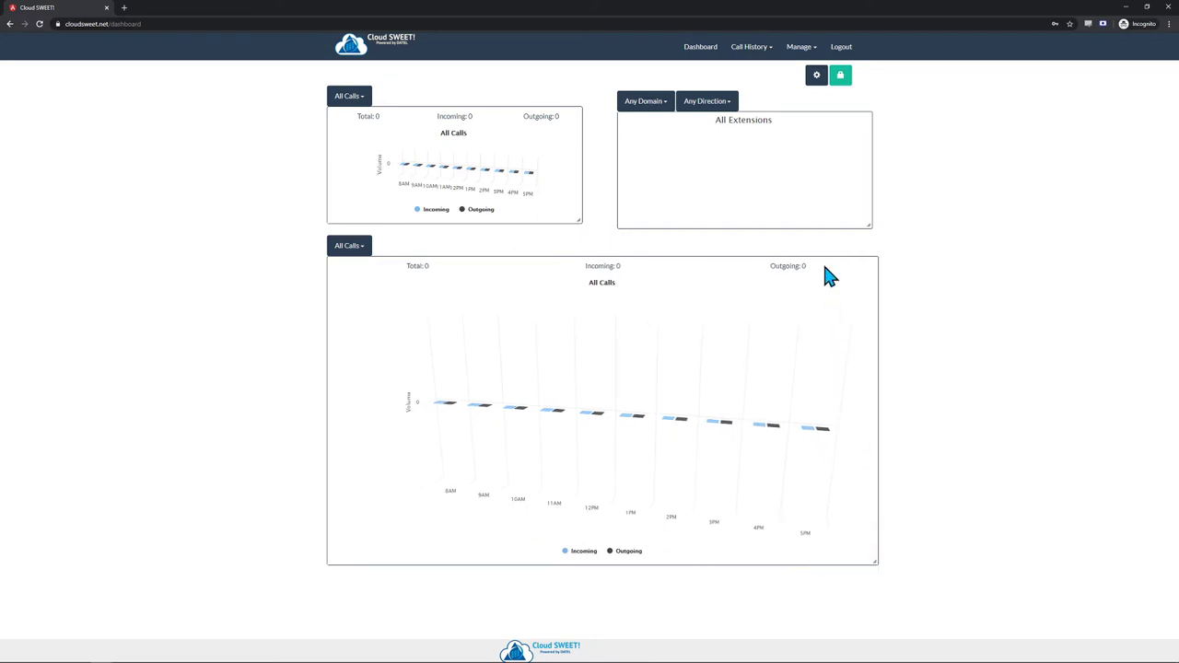
{"action": "left_click", "coordinate": [839, 74]}
{"action": "left_click", "coordinate": [39, 24]}
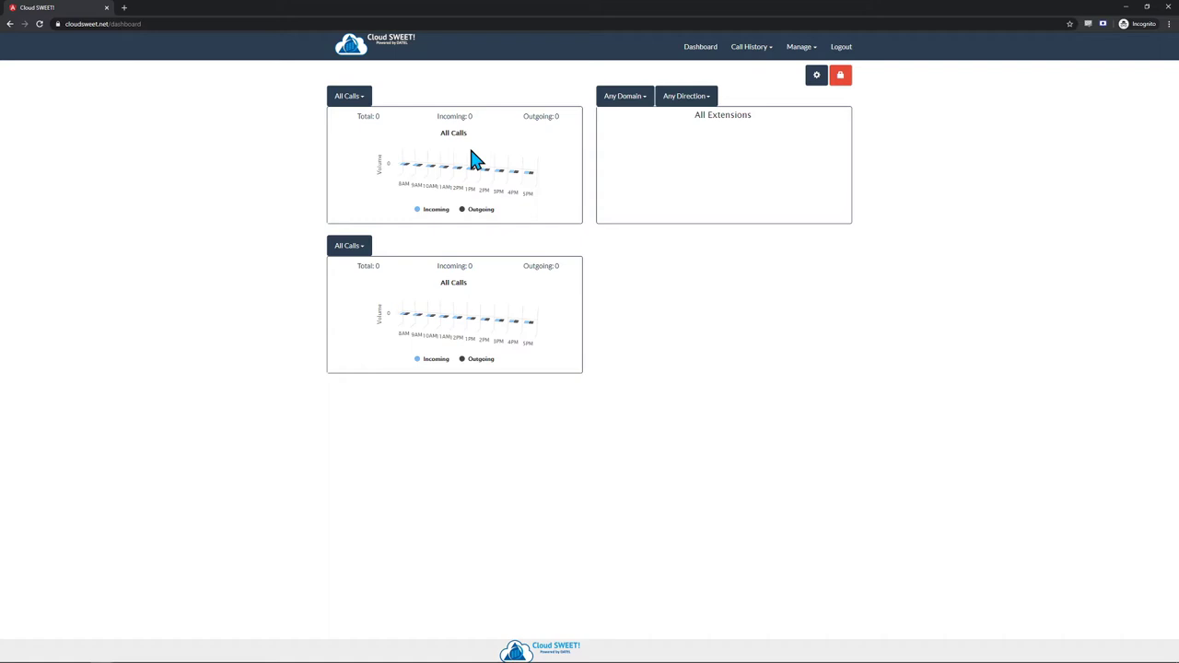
- Run the Cradle To Grave call report with start date March 30, 2020
{"action": "left_click", "coordinate": [751, 53]}
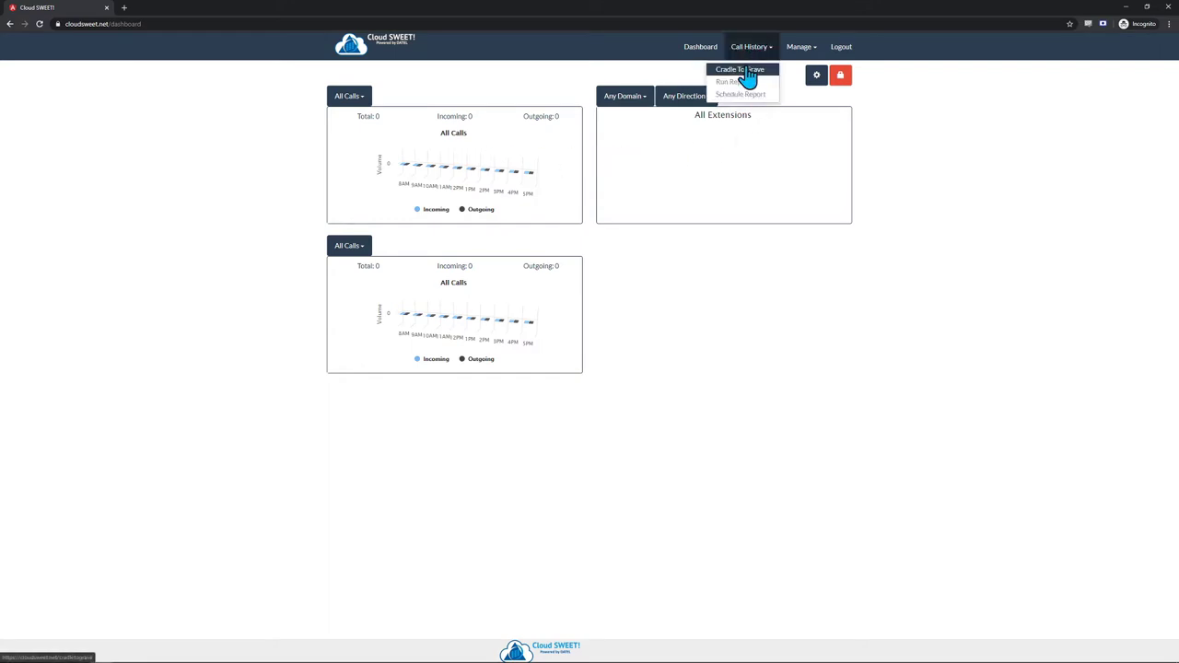
{"action": "left_click", "coordinate": [769, 73]}
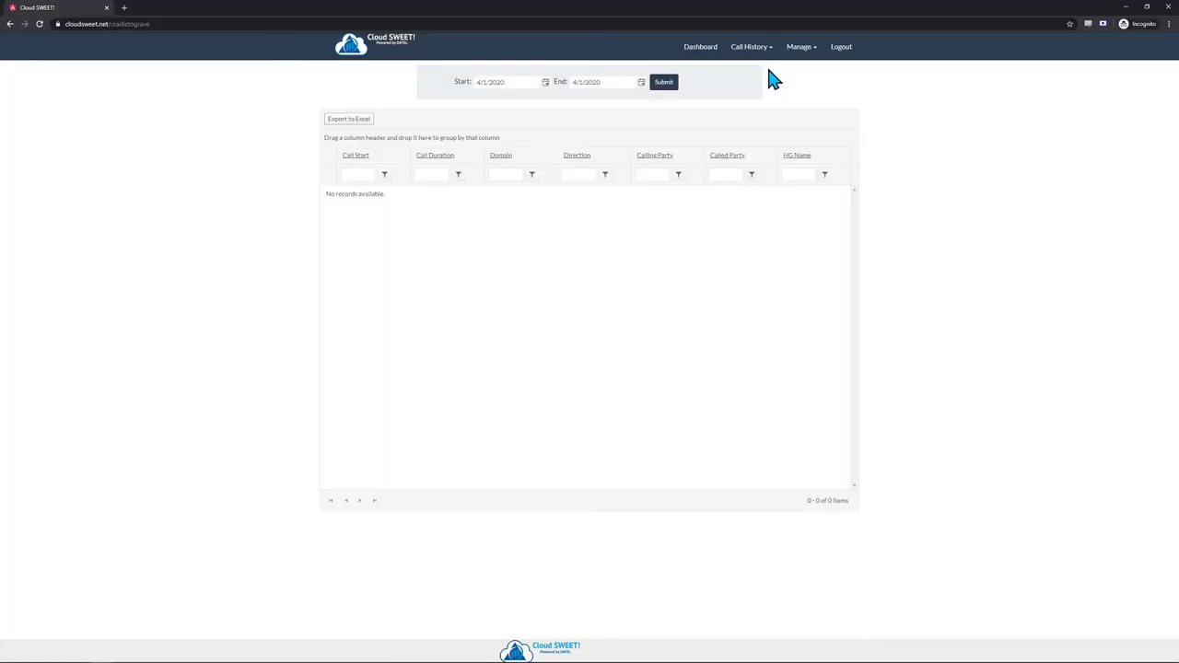
{"action": "left_click", "coordinate": [545, 84]}
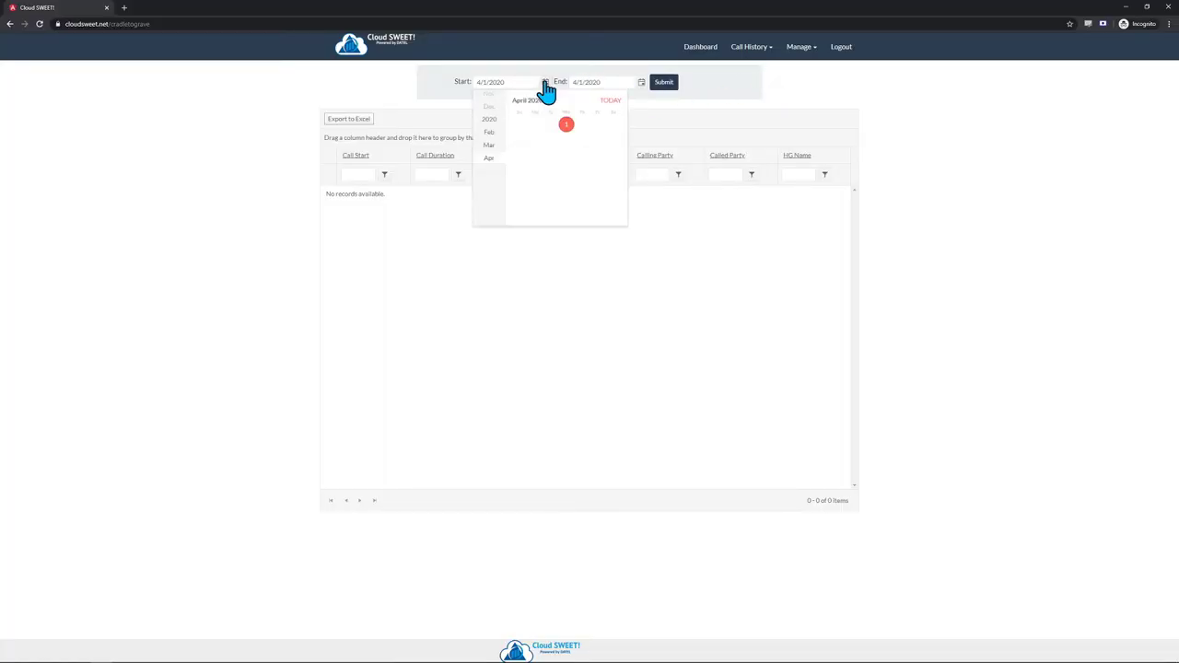
{"action": "left_click", "coordinate": [496, 156]}
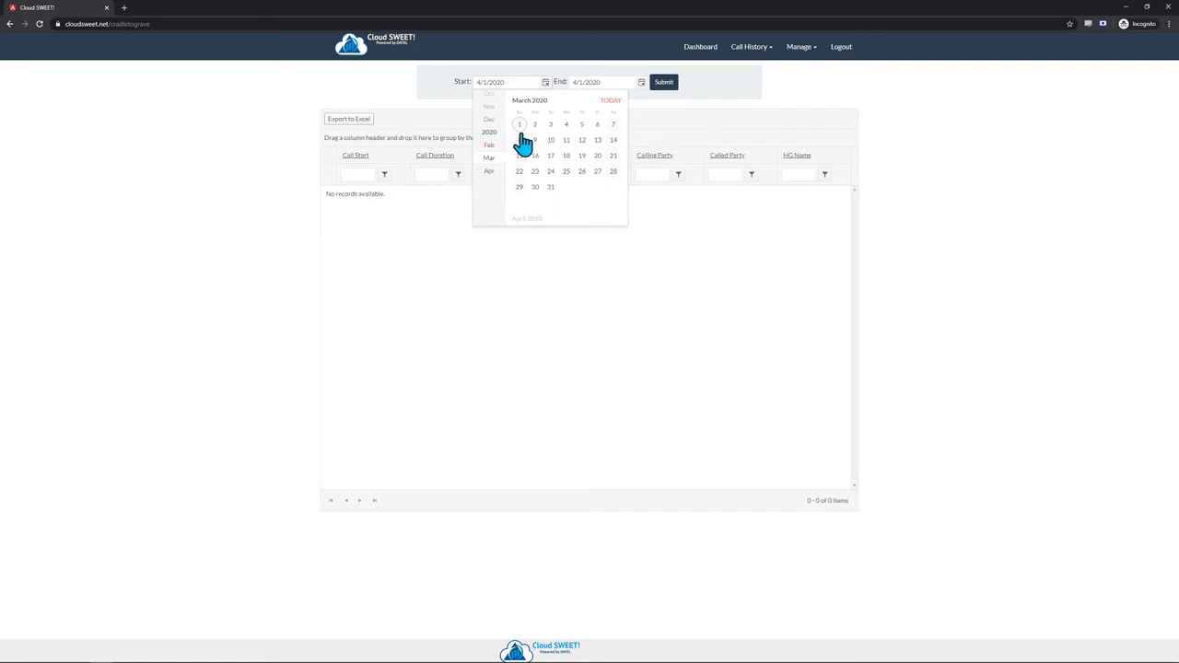
{"action": "left_click", "coordinate": [535, 188]}
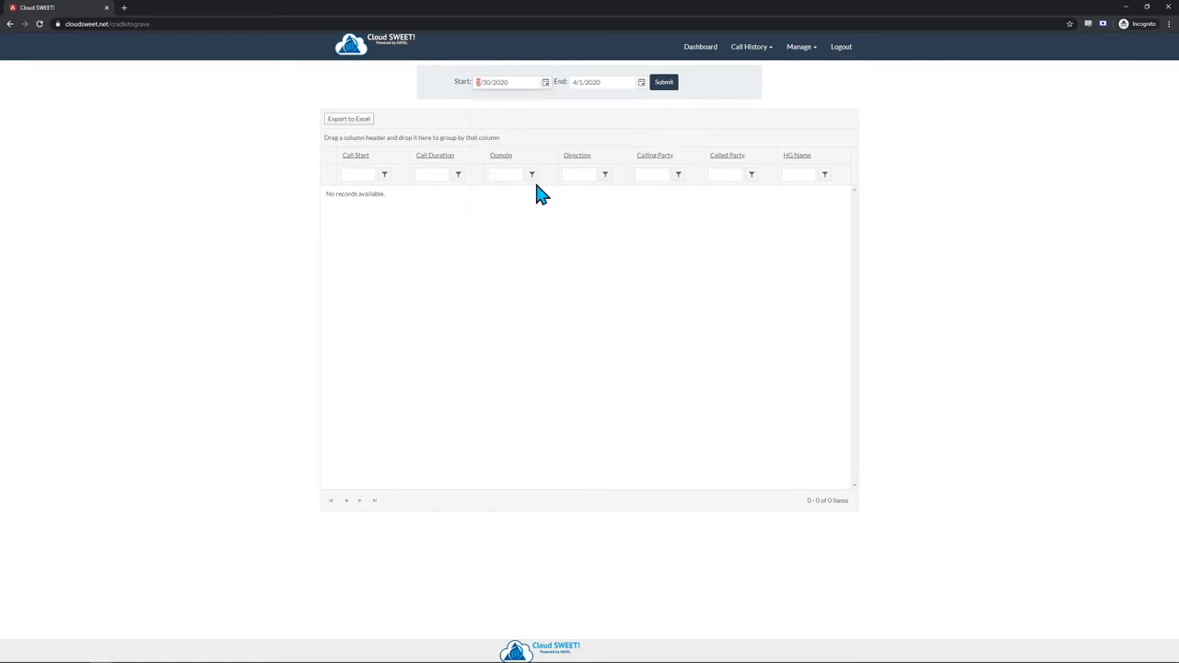
{"action": "left_click", "coordinate": [664, 83]}
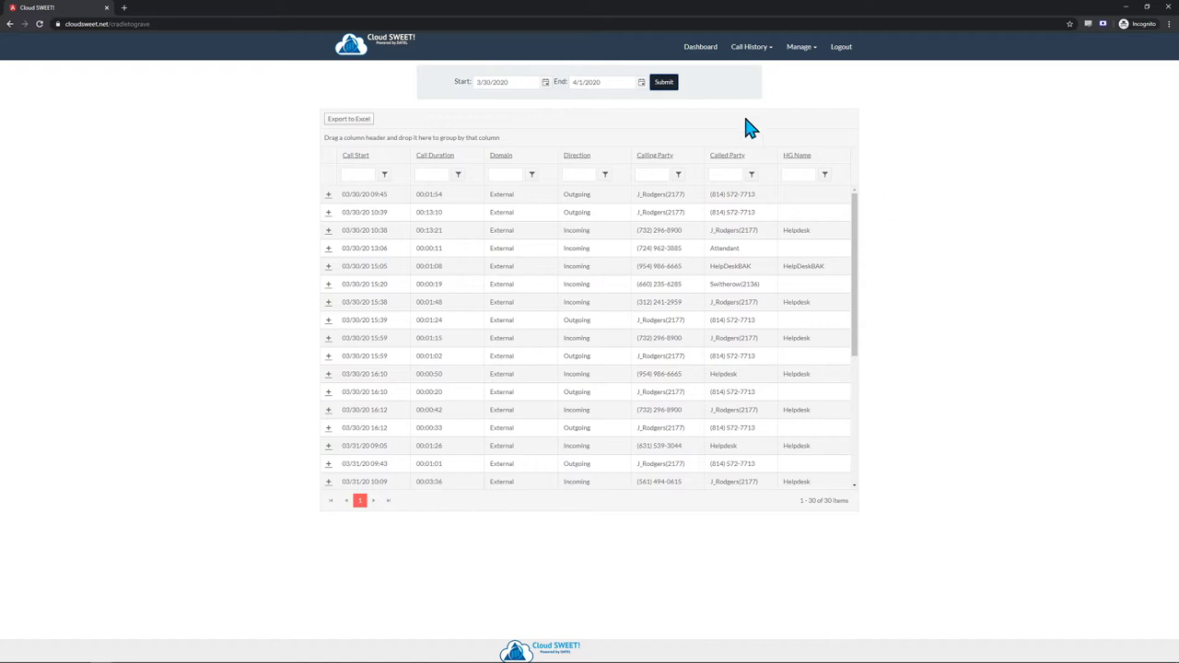
{"action": "left_click", "coordinate": [641, 83]}
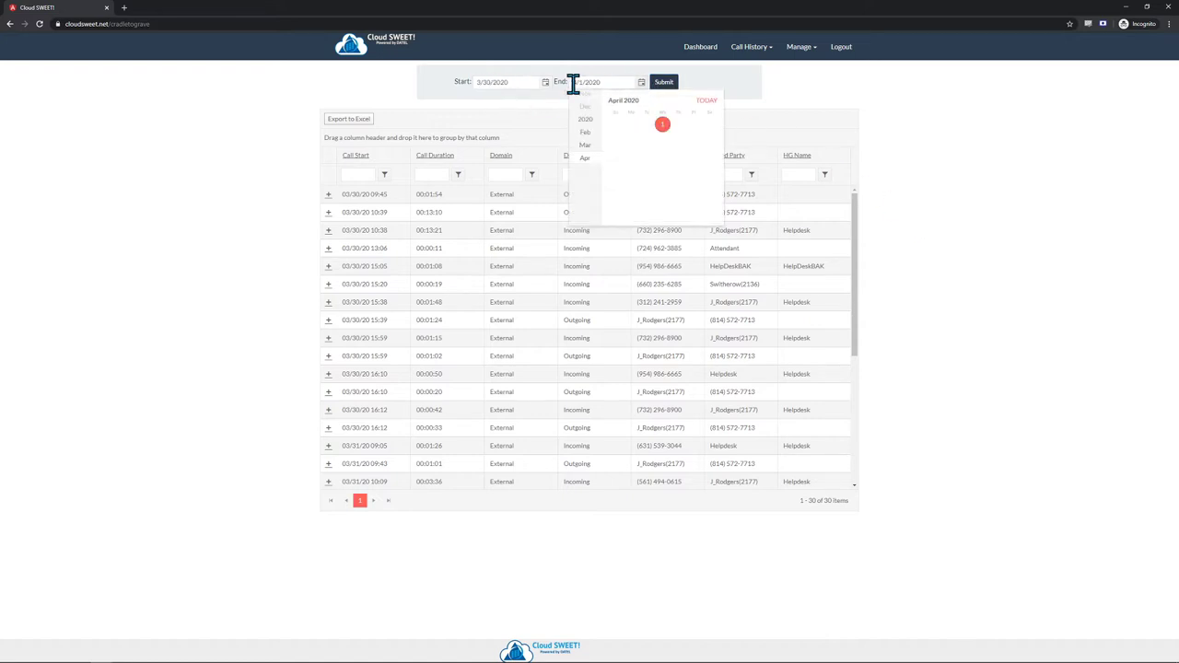
{"action": "left_click", "coordinate": [546, 82]}
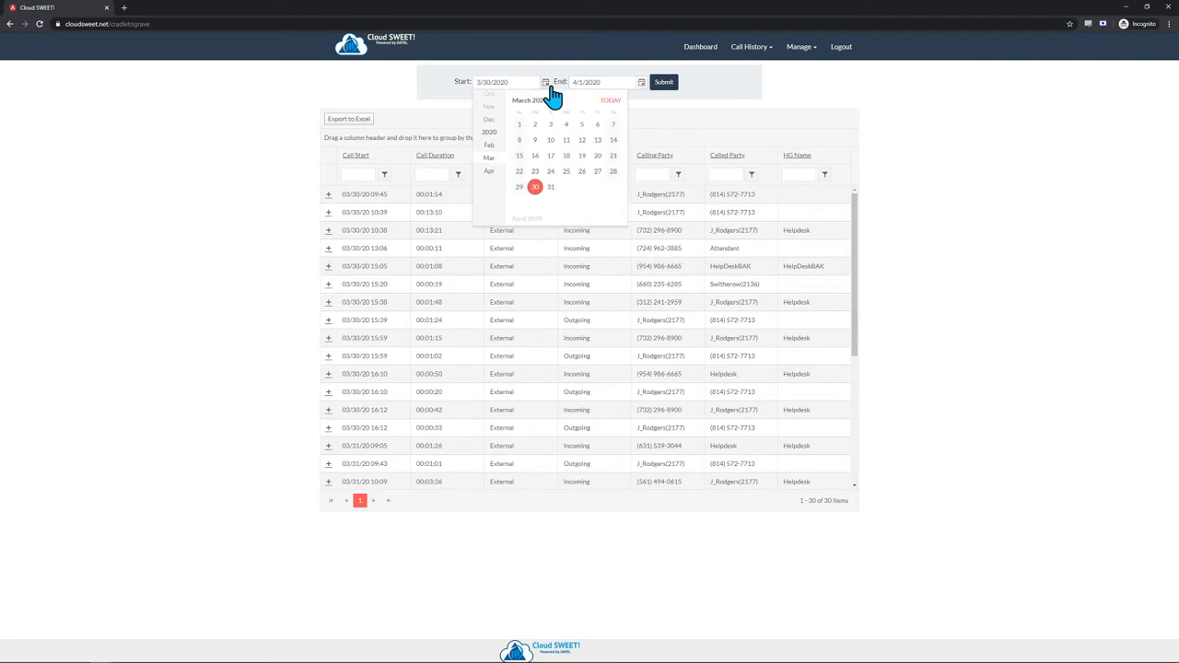
{"action": "left_click", "coordinate": [643, 85]}
{"action": "left_click", "coordinate": [719, 85]}
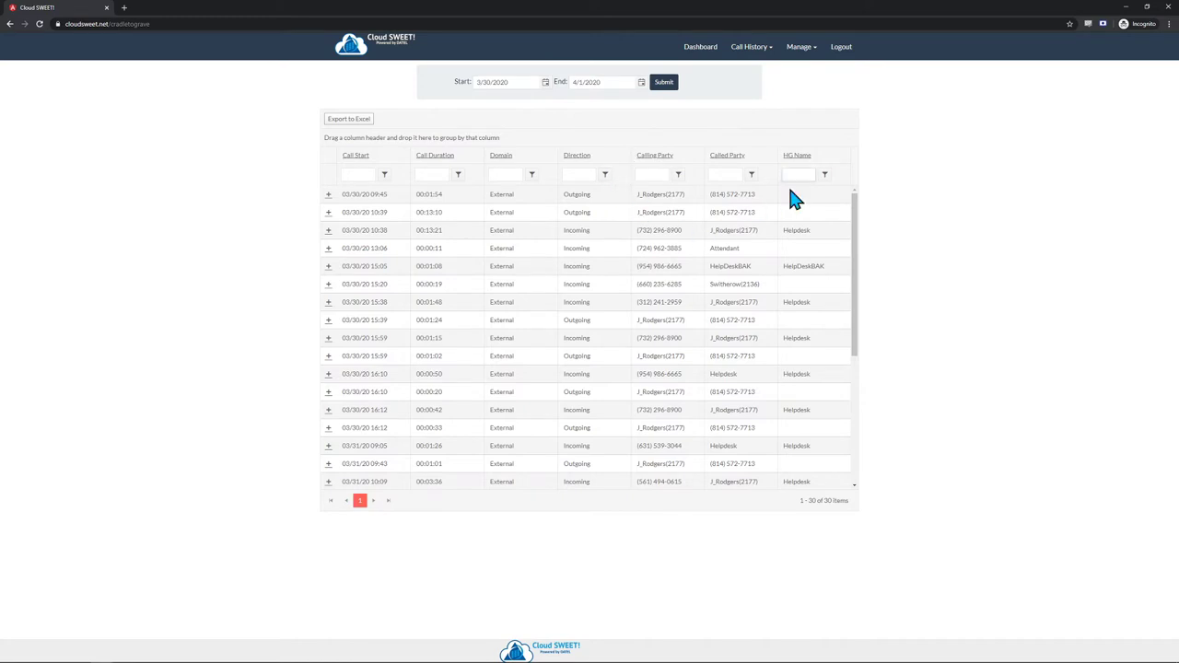
{"action": "type", "text": "H"}
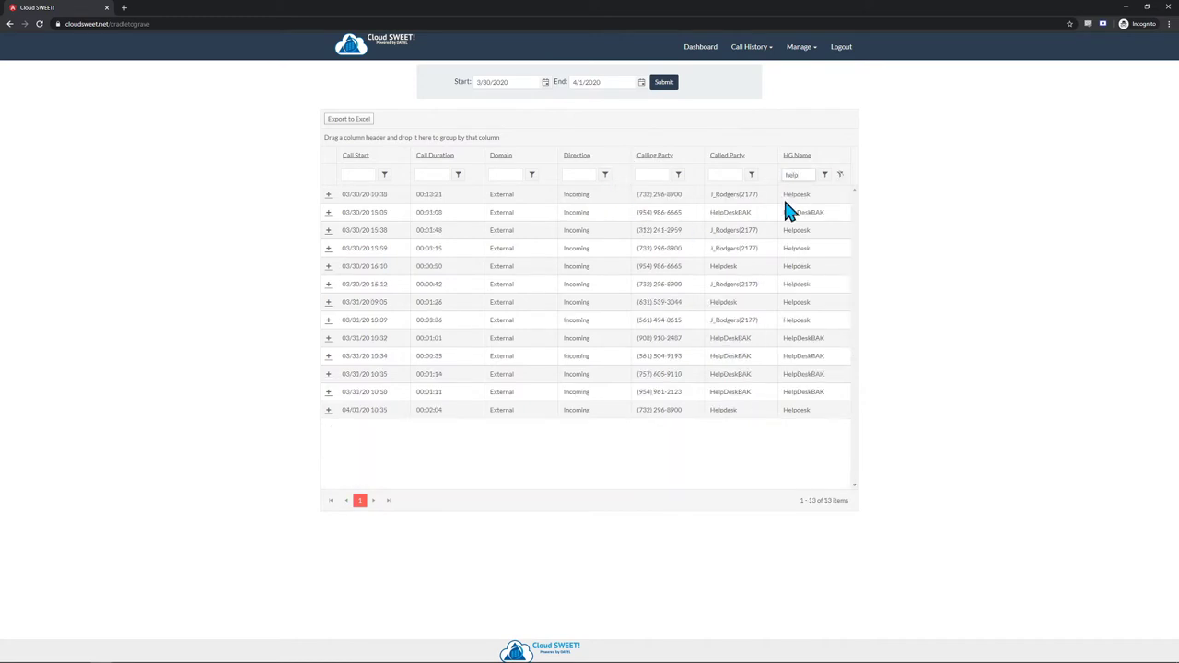
{"action": "type", "text": "elpdeskba"}
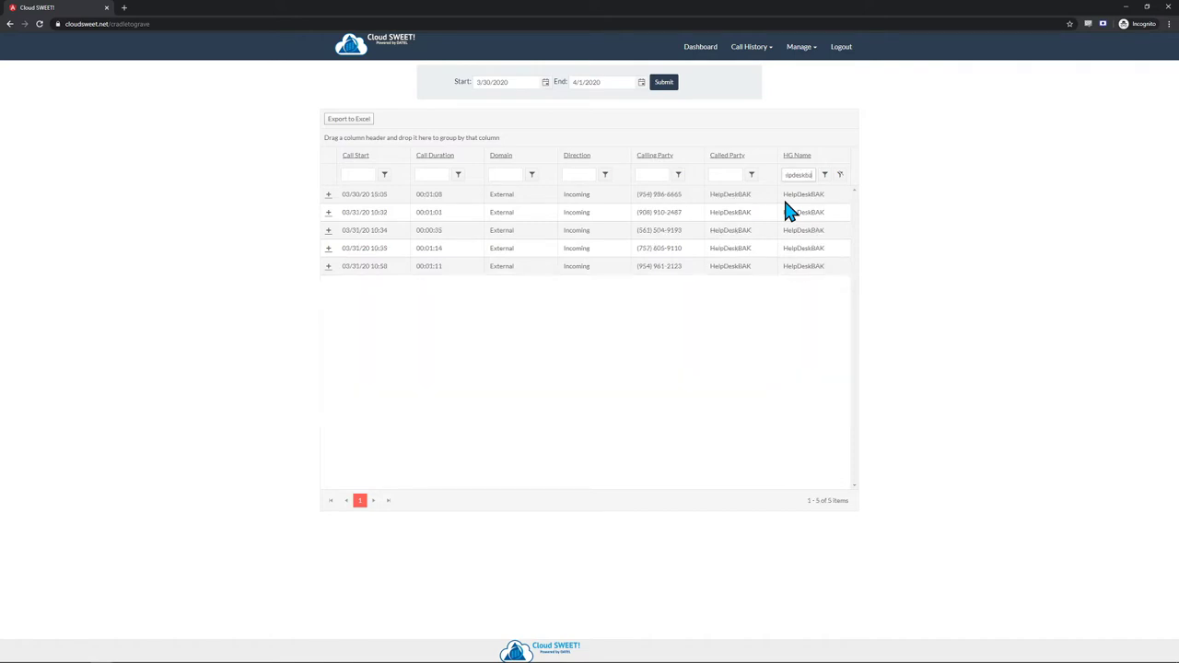
{"action": "key", "text": "BackSpace"}
{"action": "key", "text": "BackSpace"}
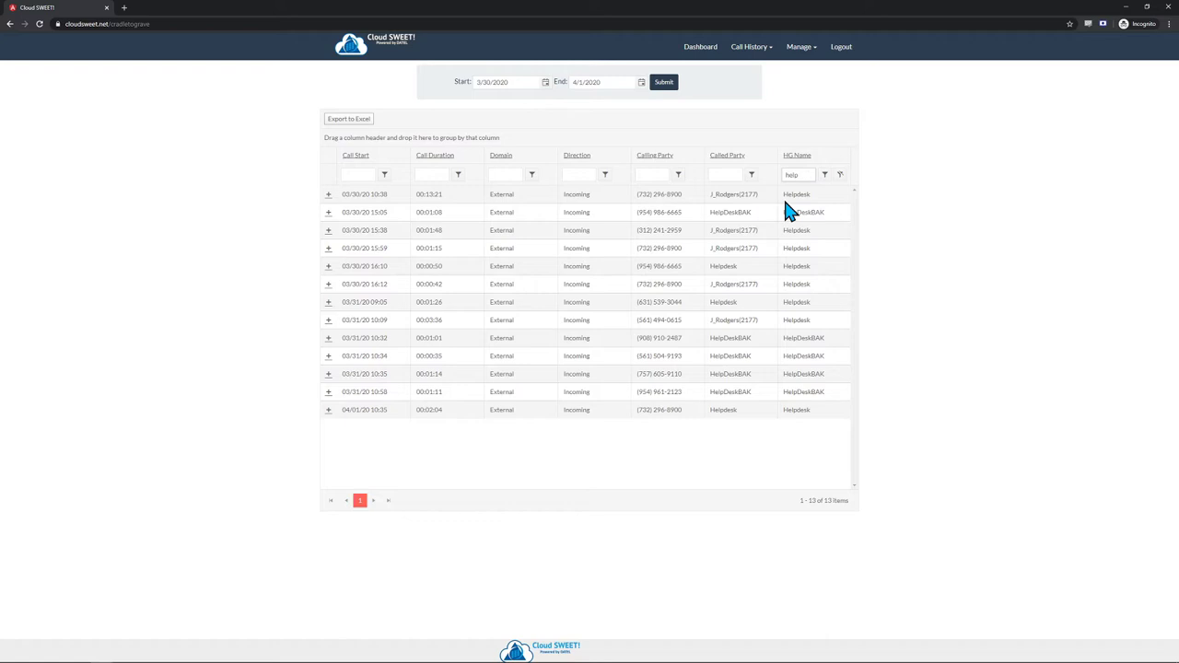
{"action": "key", "text": "BackSpace"}
{"action": "key", "text": "BackSpace"}
{"action": "key", "text": "BackSpace"}
{"action": "key", "text": "BackSpace"}
{"action": "key", "text": "BackSpace"}
{"action": "key", "text": "BackSpace"}
{"action": "key", "text": "BackSpace"}
{"action": "key", "text": "BackSpace"}
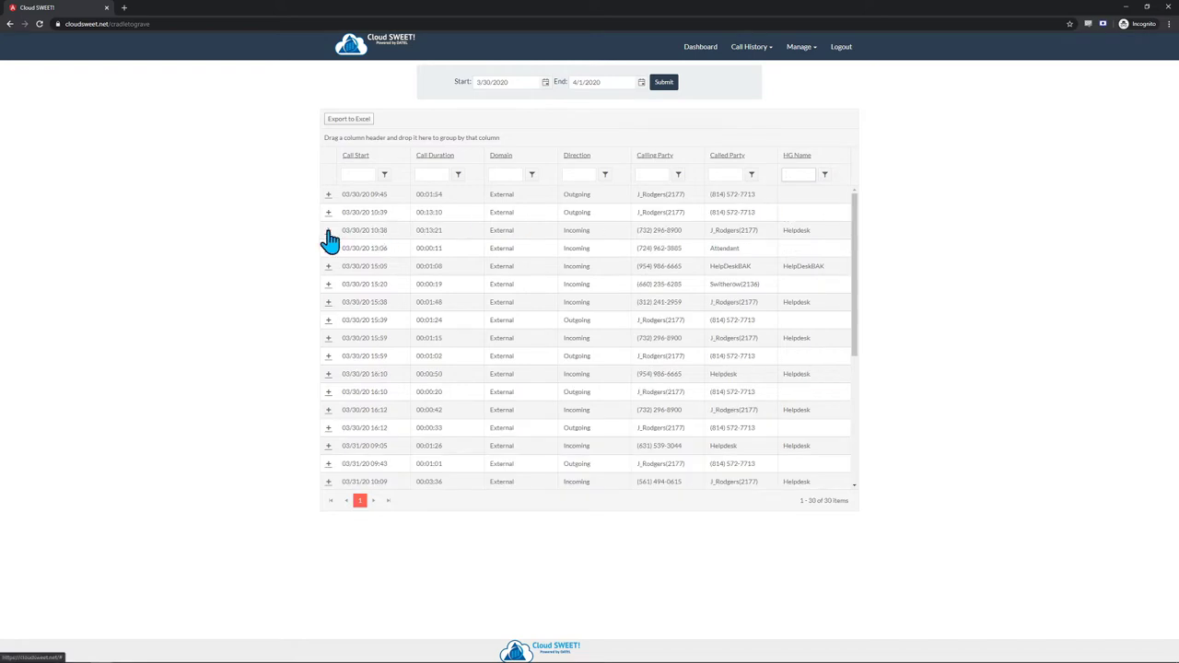
{"action": "left_click", "coordinate": [328, 230]}
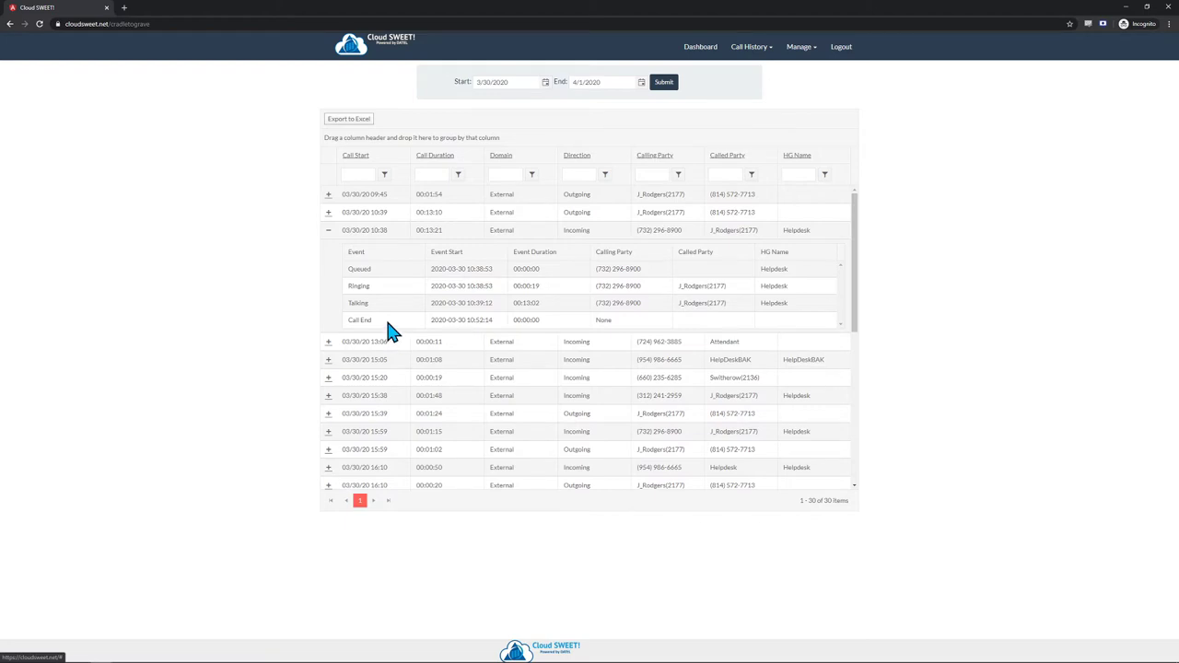
{"action": "left_click", "coordinate": [328, 230]}
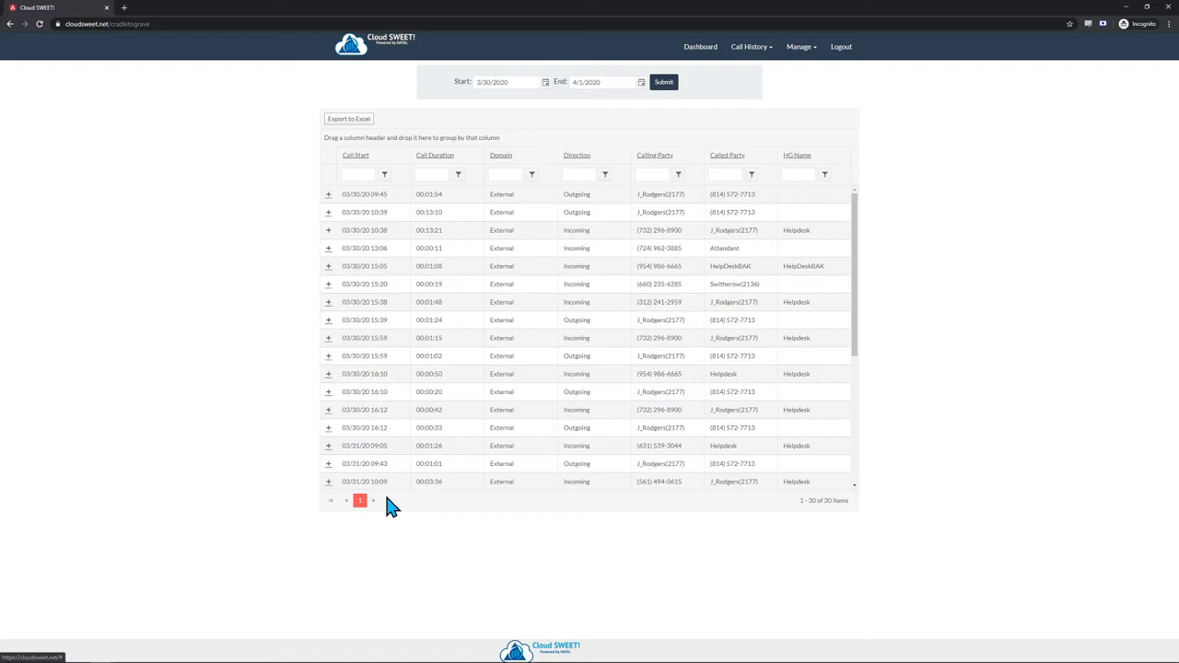
- Export the call list to Excel as cradle-to-grave-export (1).xlsx and dismiss the download bar
{"action": "left_click", "coordinate": [350, 121]}
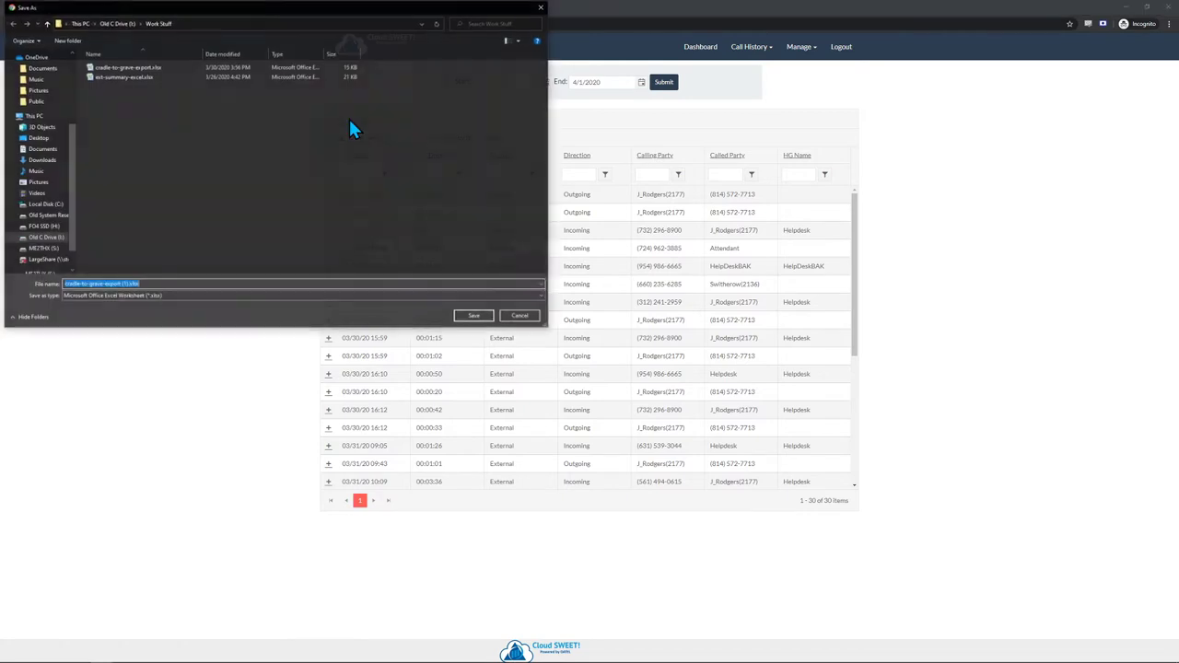
{"action": "left_click", "coordinate": [475, 317]}
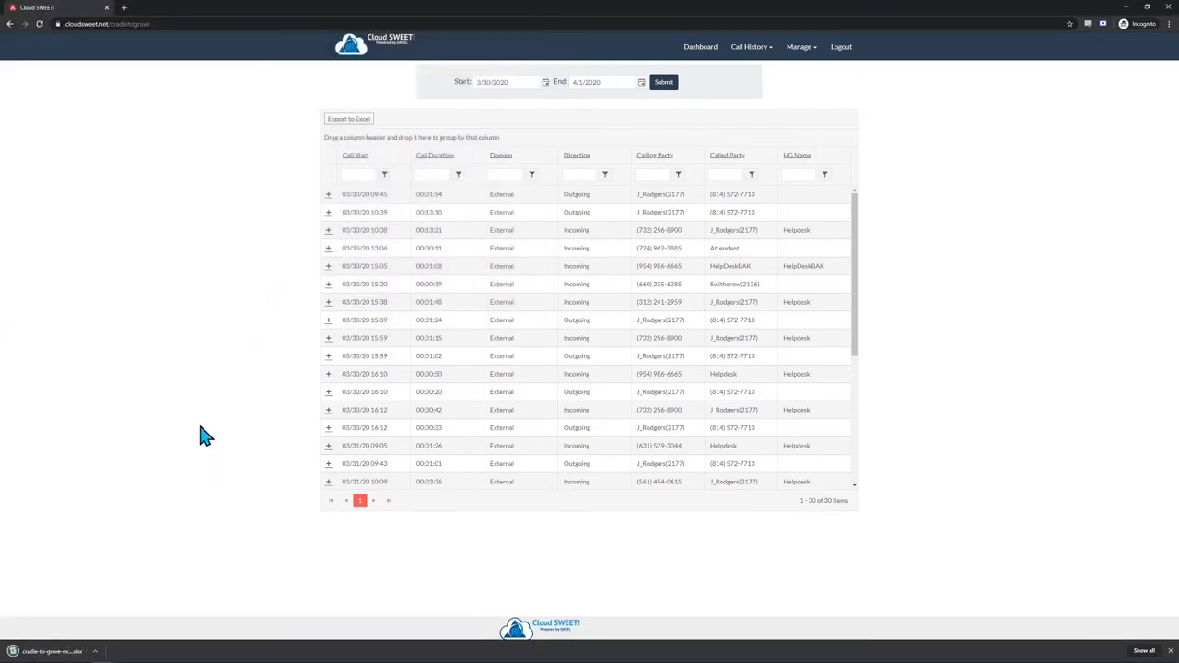
{"action": "left_click", "coordinate": [1170, 651]}
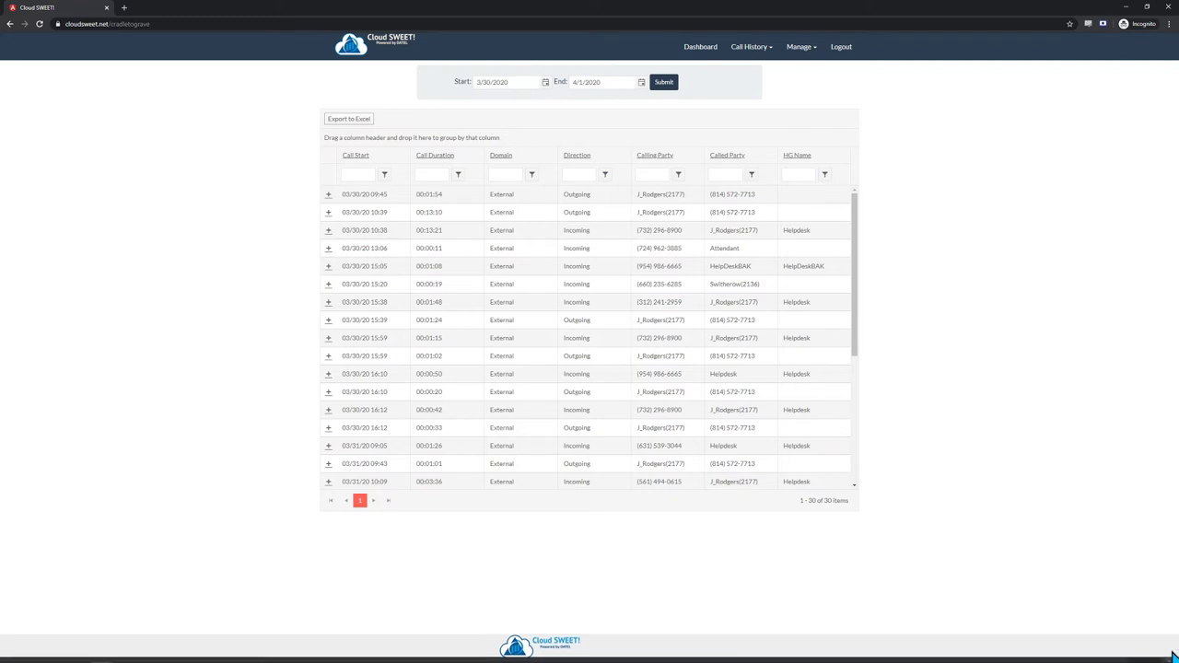
- Go to Call History > Run Report and keep Extension Summary as the report type
{"action": "left_click", "coordinate": [751, 52]}
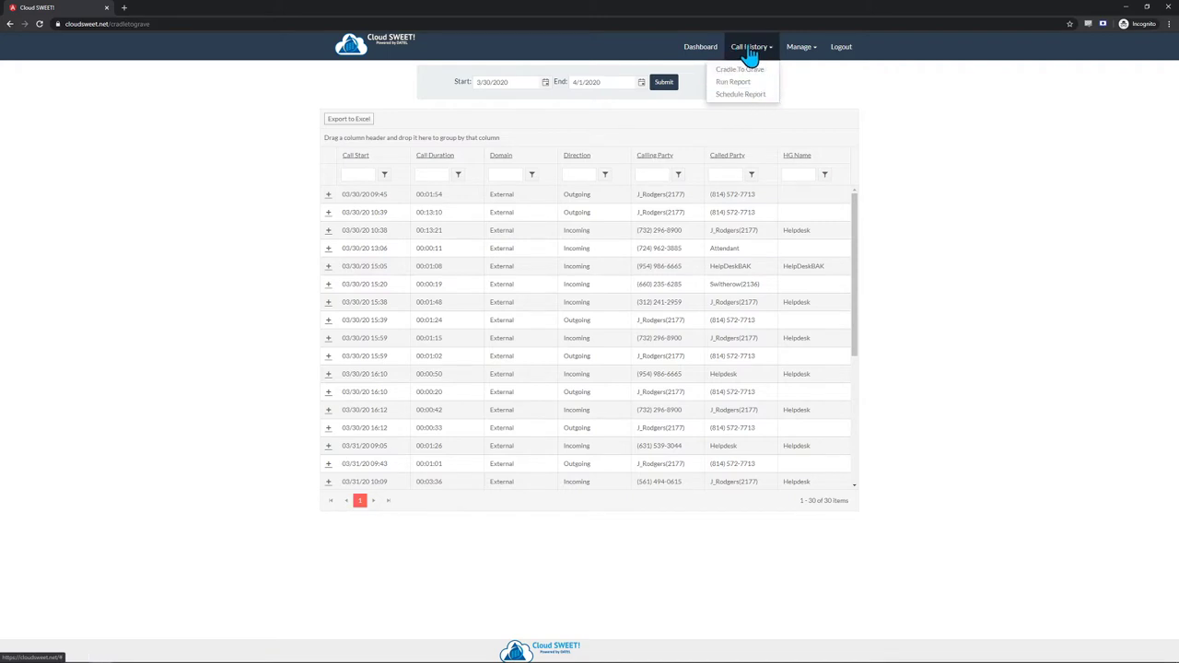
{"action": "left_click", "coordinate": [733, 82]}
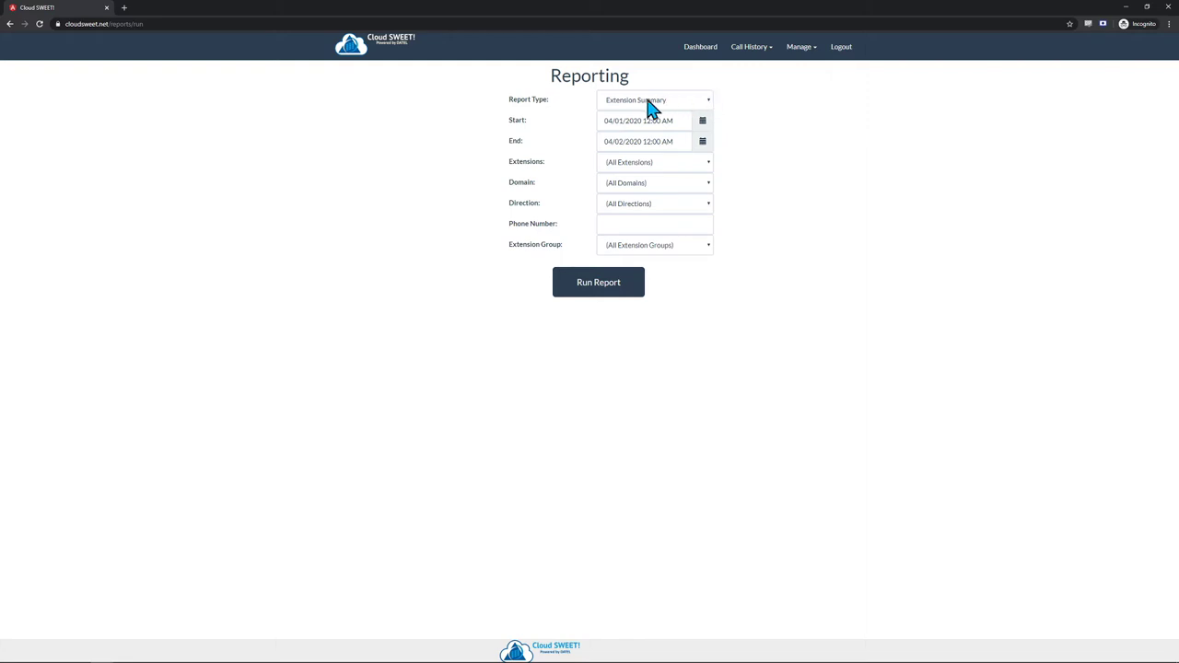
{"action": "left_click", "coordinate": [706, 103]}
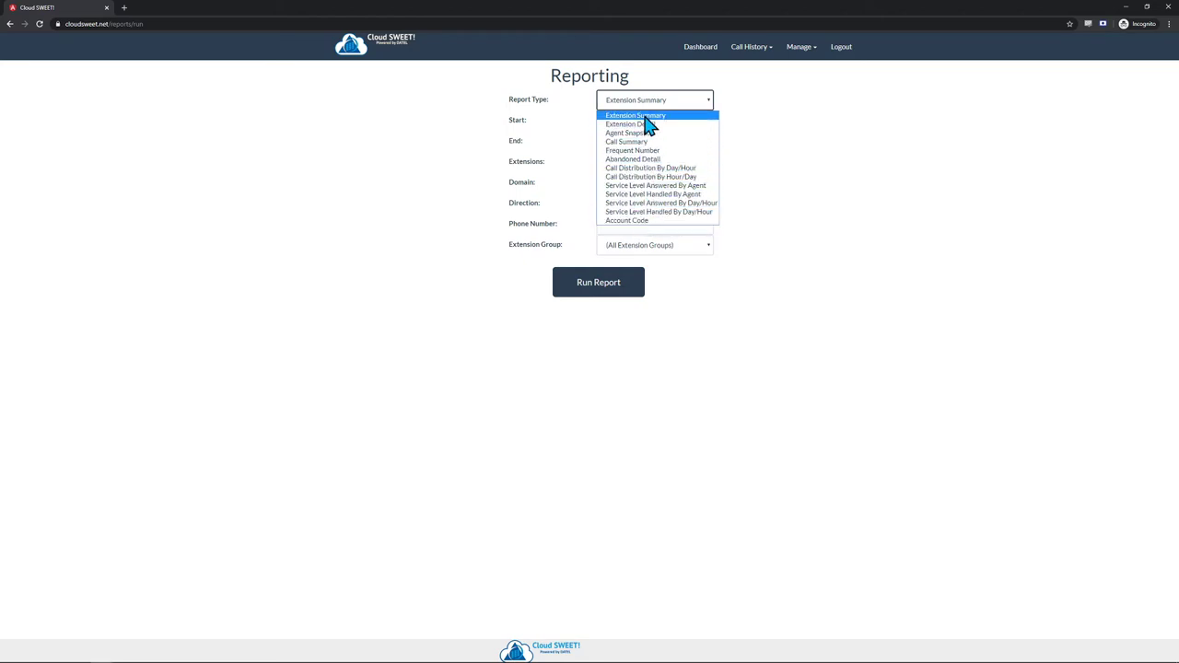
{"action": "left_click", "coordinate": [647, 116]}
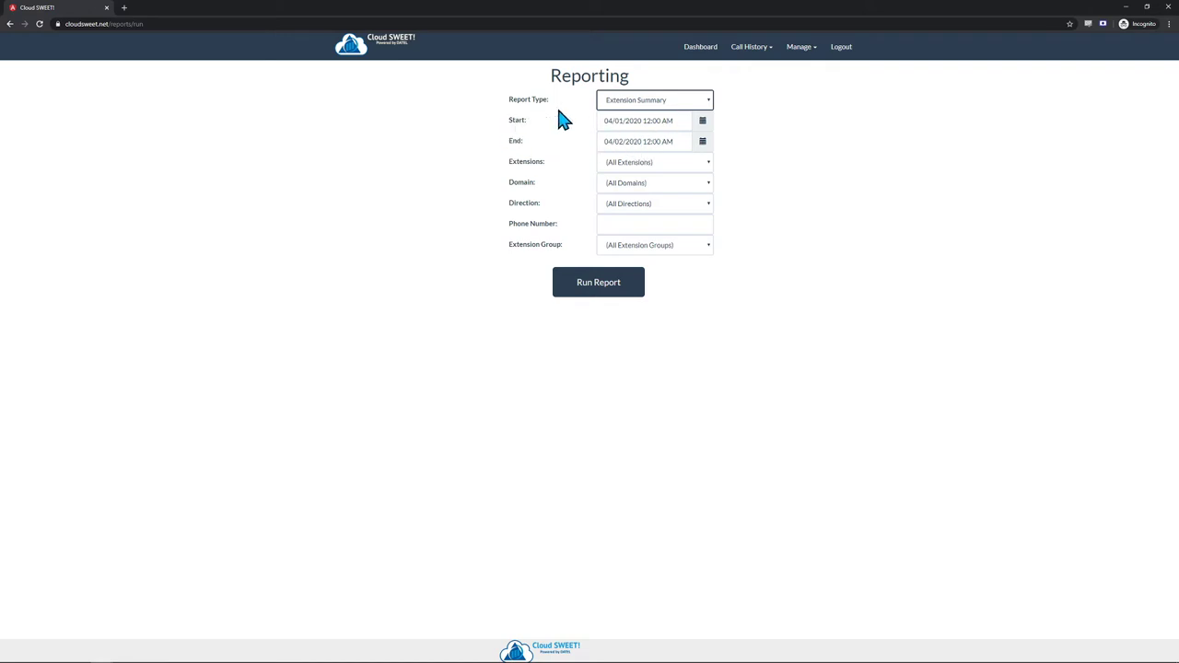
- Set the report start date to 03/30/2020
{"action": "left_click", "coordinate": [709, 123]}
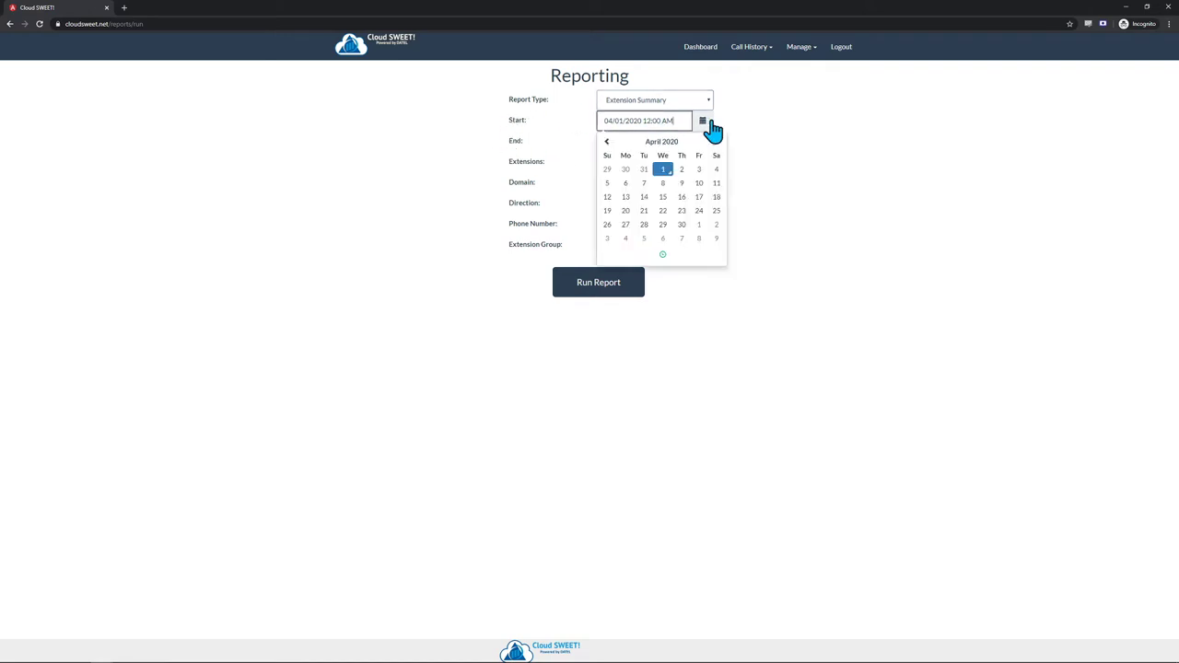
{"action": "left_click", "coordinate": [623, 170]}
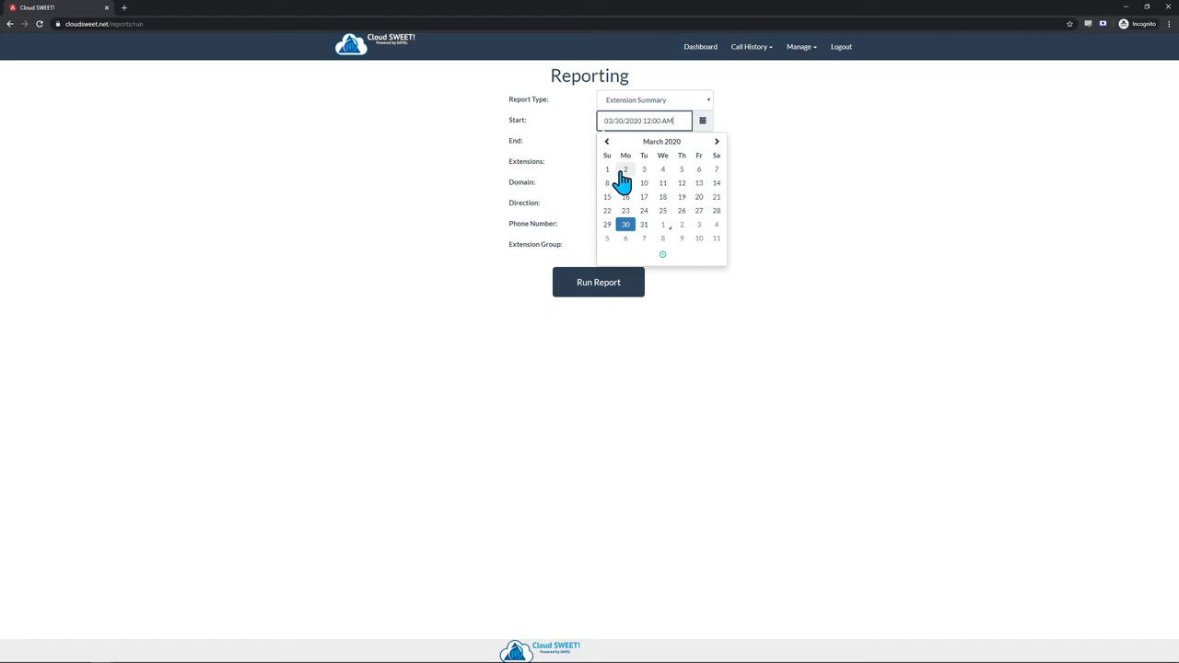
{"action": "left_click", "coordinate": [774, 143]}
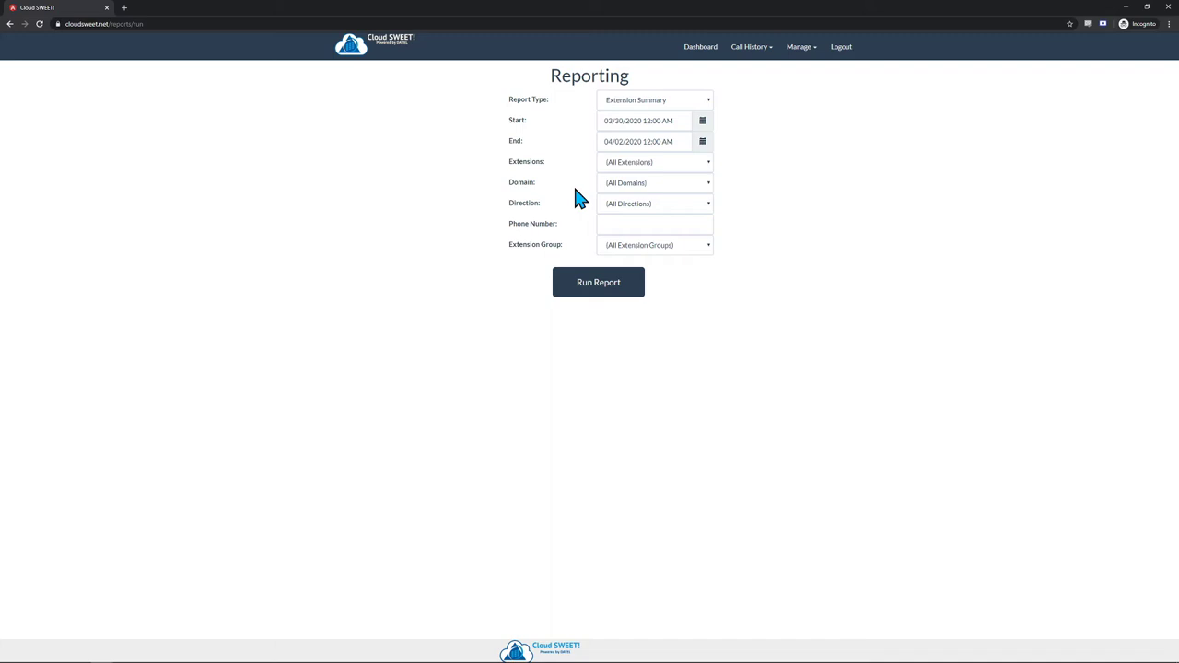
- Try a single extension and Internal/External domain filters, then reset both to all
{"action": "left_click", "coordinate": [706, 163]}
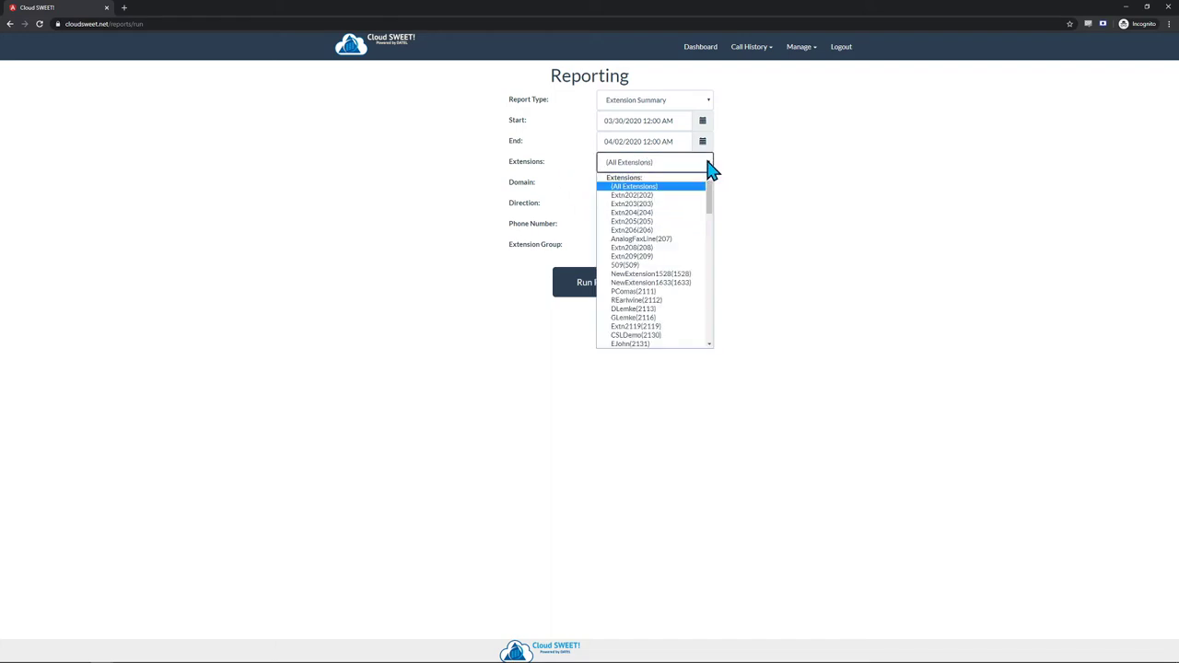
{"action": "left_click", "coordinate": [647, 300]}
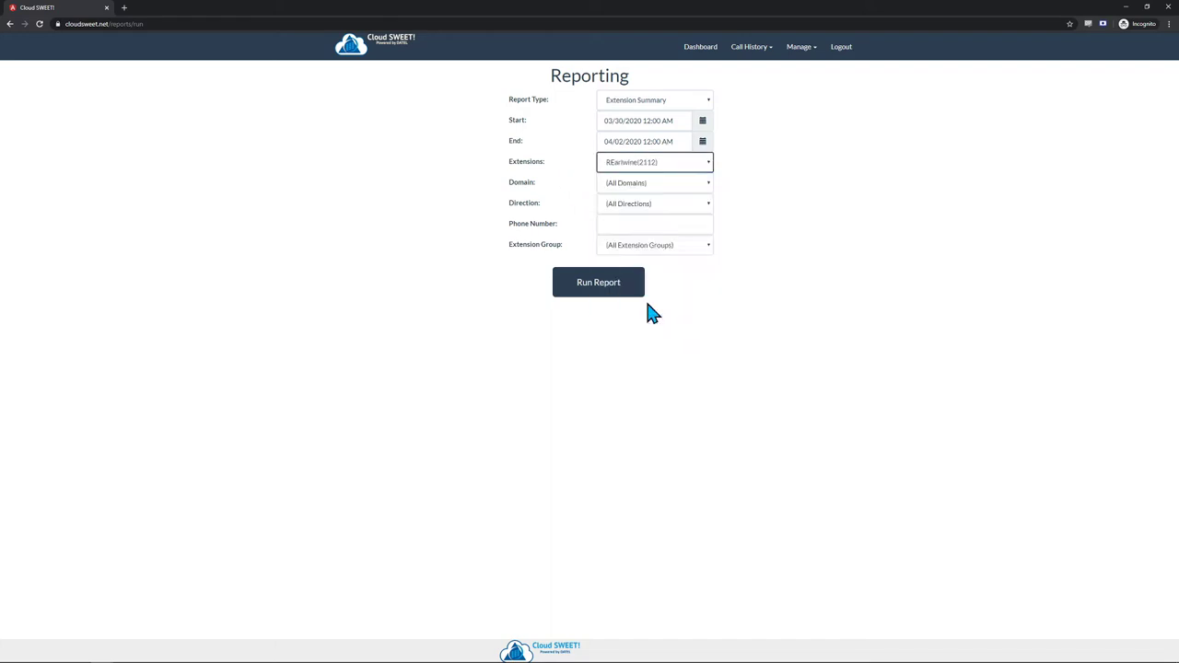
{"action": "left_click", "coordinate": [683, 162]}
{"action": "left_click", "coordinate": [648, 182]}
{"action": "left_click", "coordinate": [673, 188]}
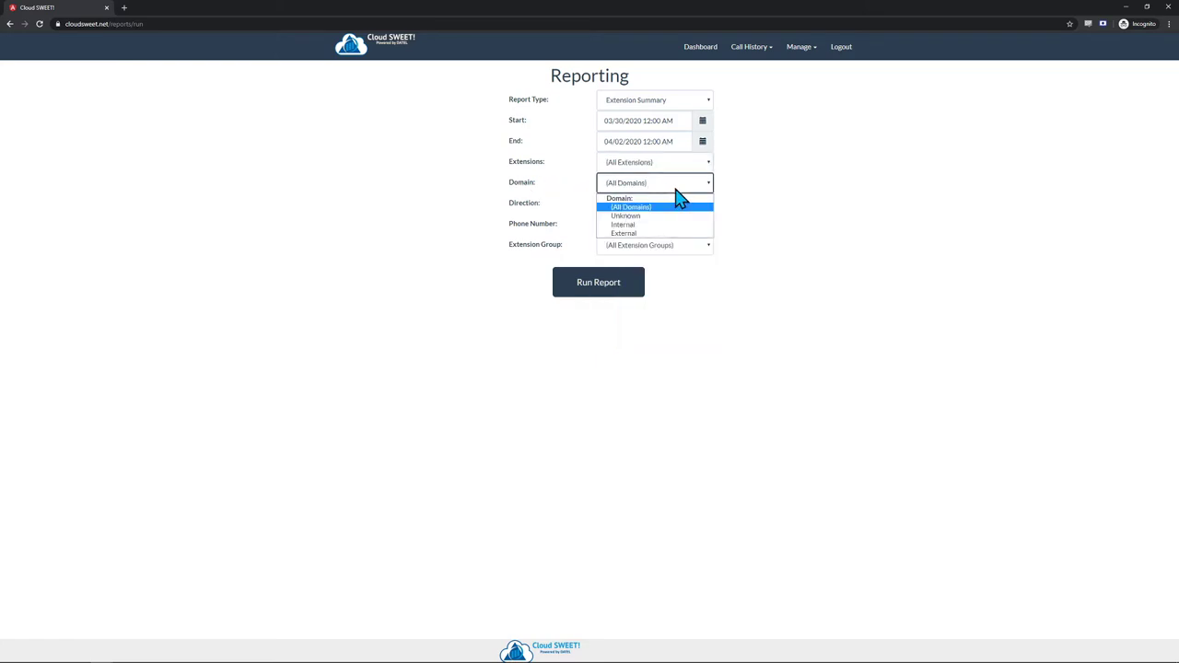
{"action": "left_click", "coordinate": [638, 226]}
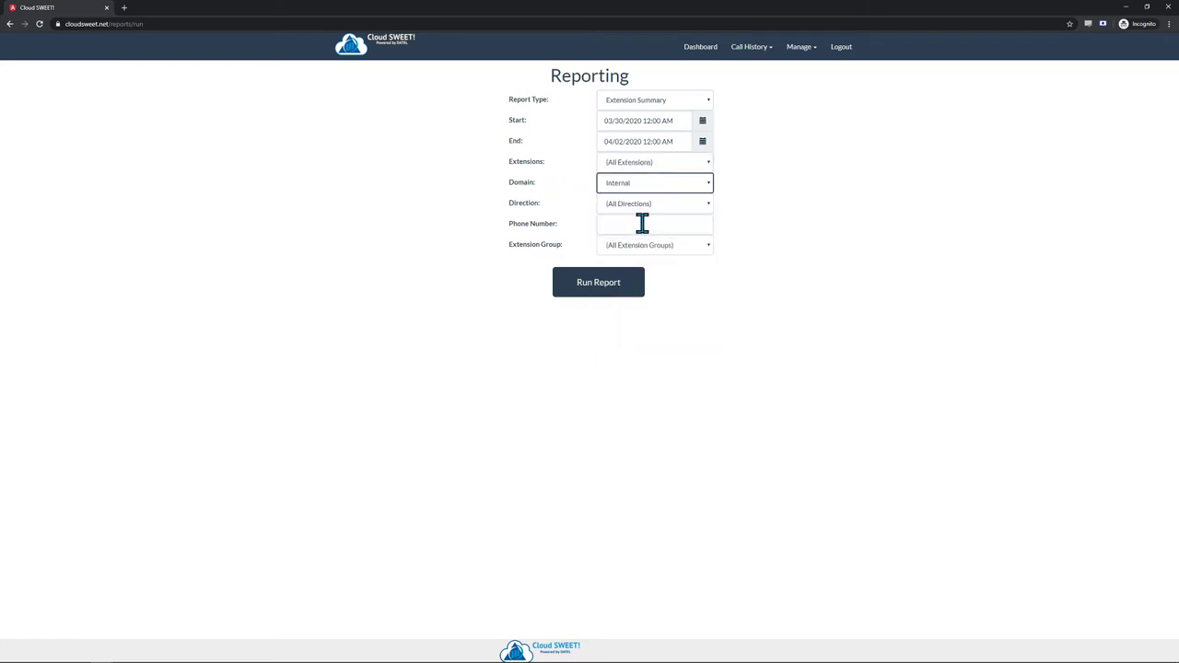
{"action": "left_click", "coordinate": [708, 190]}
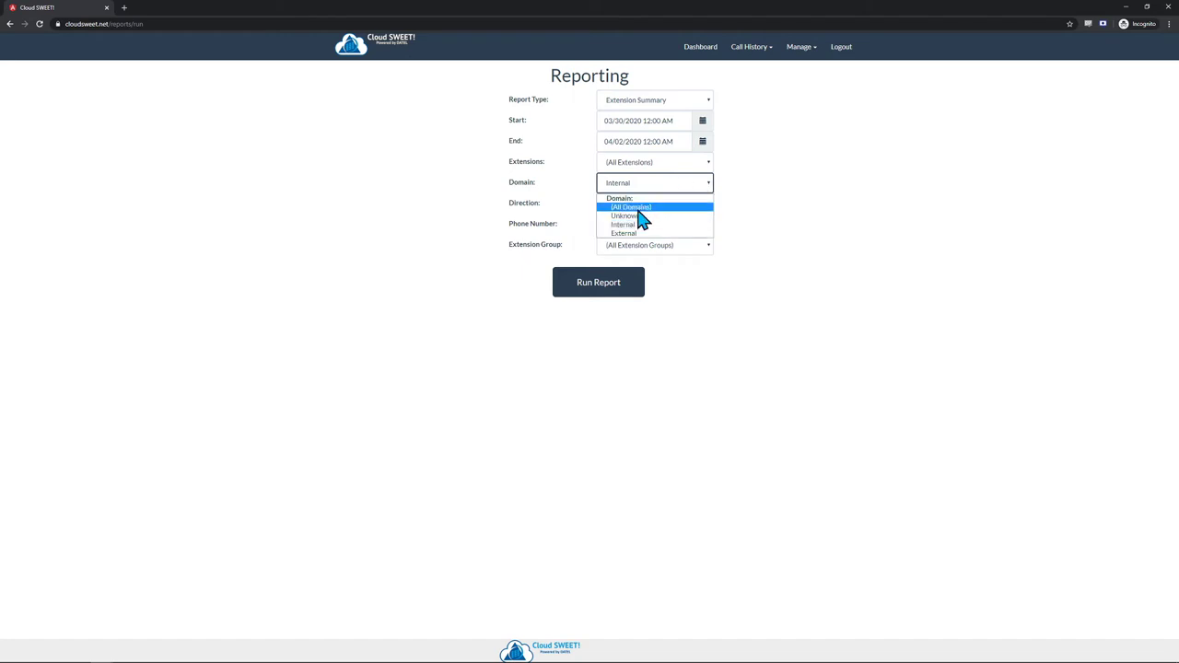
{"action": "left_click", "coordinate": [613, 232]}
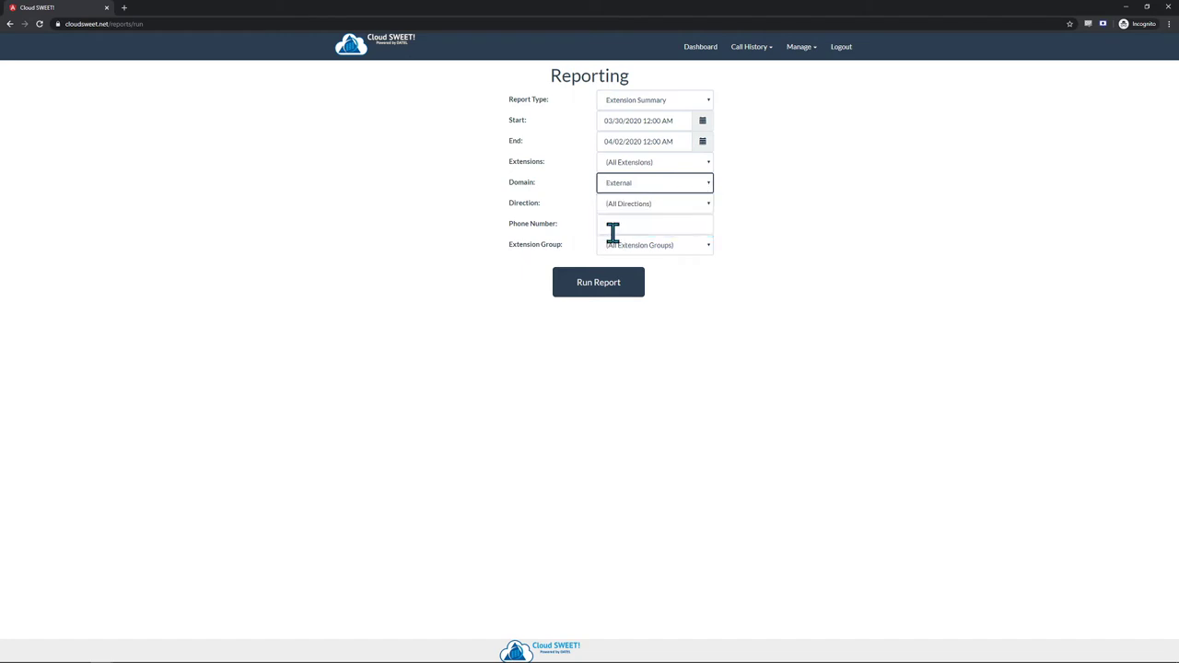
{"action": "left_click", "coordinate": [709, 190]}
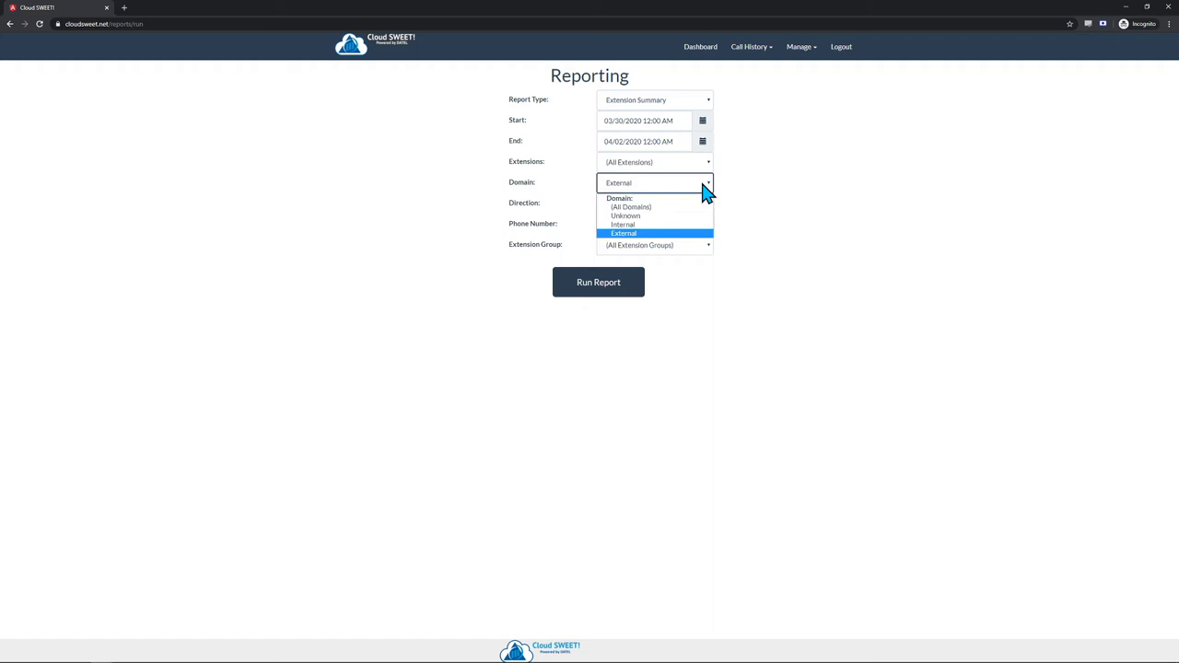
{"action": "left_click", "coordinate": [649, 202]}
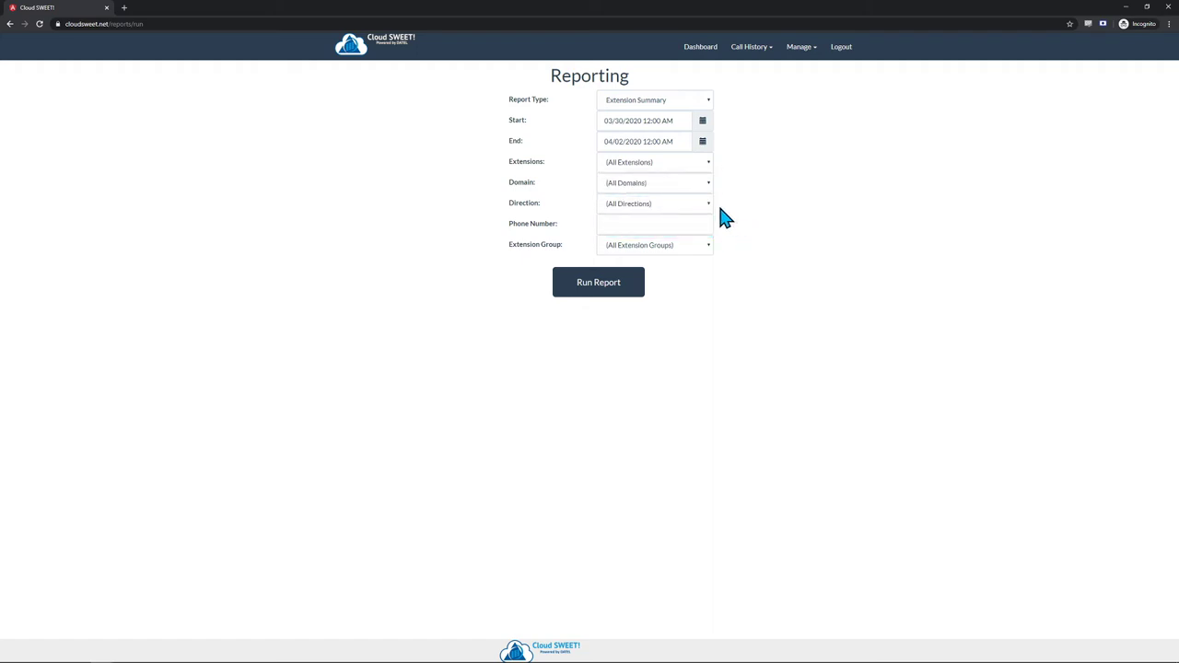
- Try Incoming and Outgoing direction filters, then reset Direction to All Directions
{"action": "left_click", "coordinate": [668, 205]}
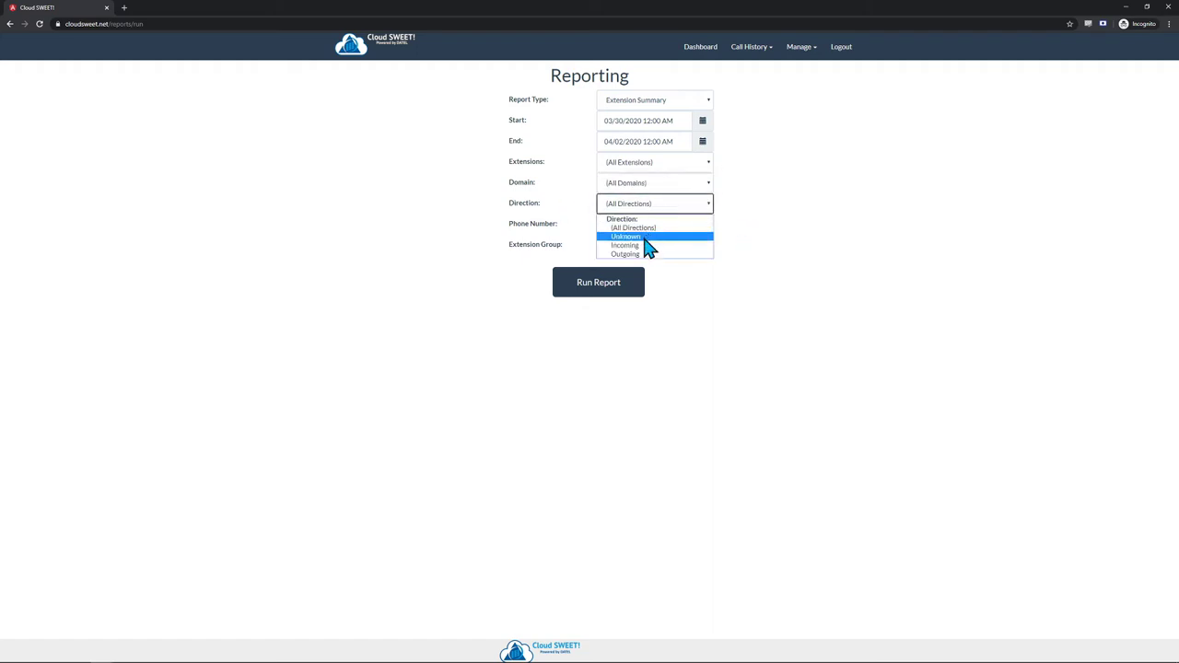
{"action": "left_click", "coordinate": [645, 245]}
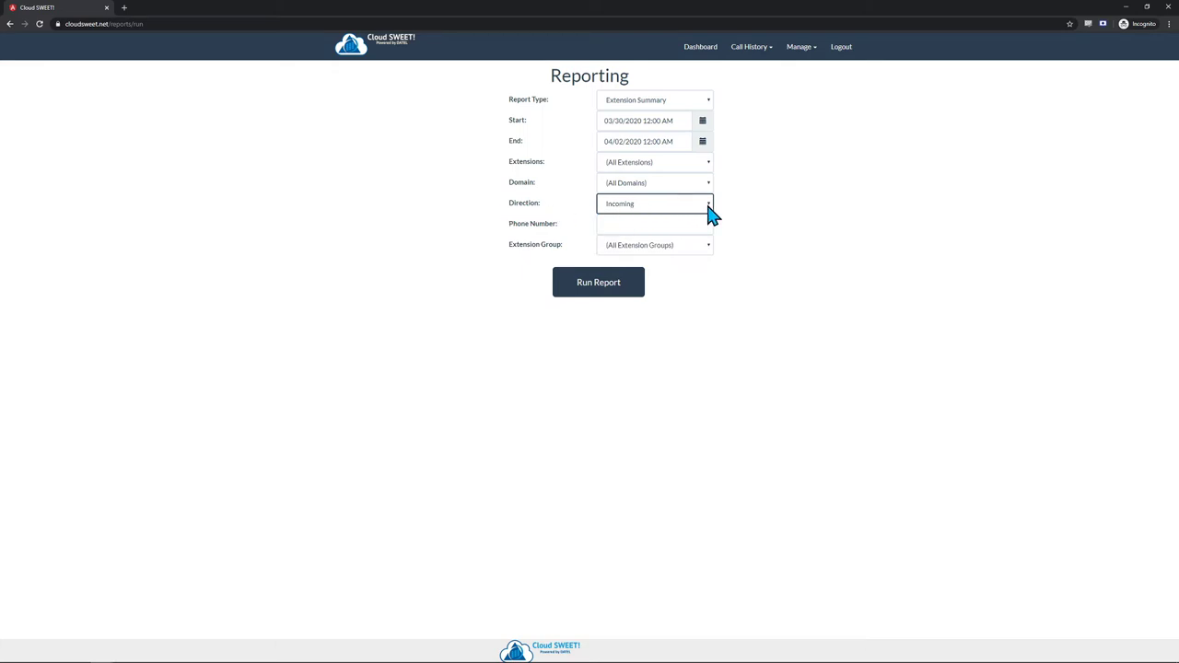
{"action": "left_click", "coordinate": [709, 207]}
{"action": "left_click", "coordinate": [634, 254]}
{"action": "left_click", "coordinate": [700, 210]}
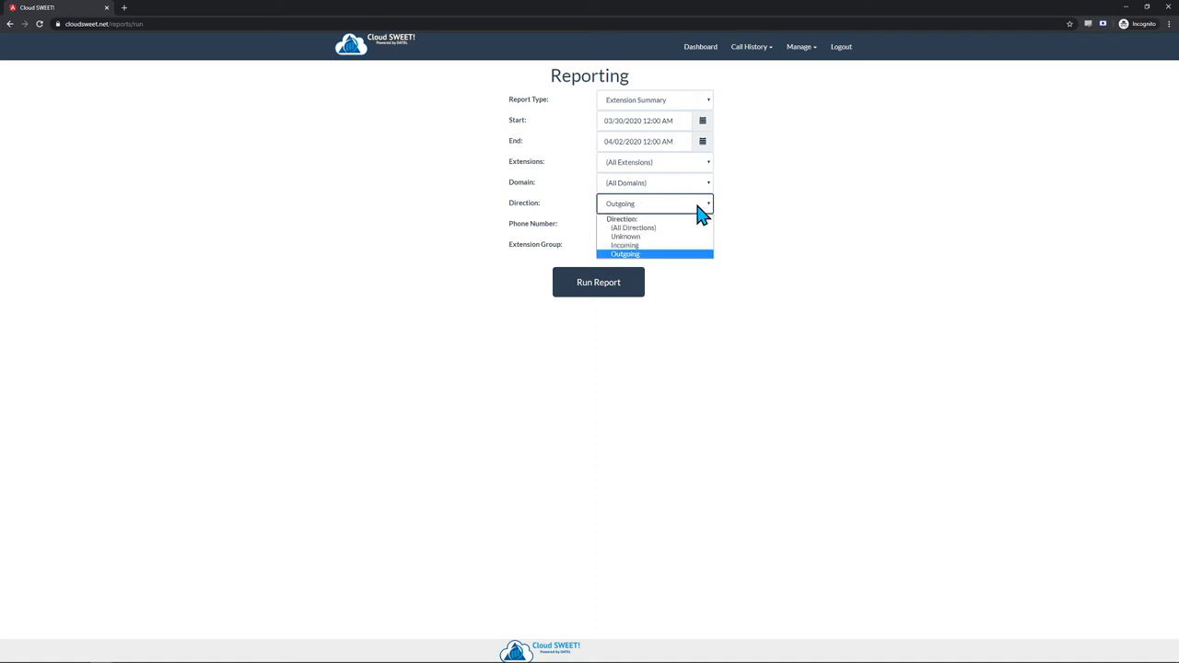
{"action": "left_click", "coordinate": [632, 228]}
{"action": "left_click", "coordinate": [620, 224]}
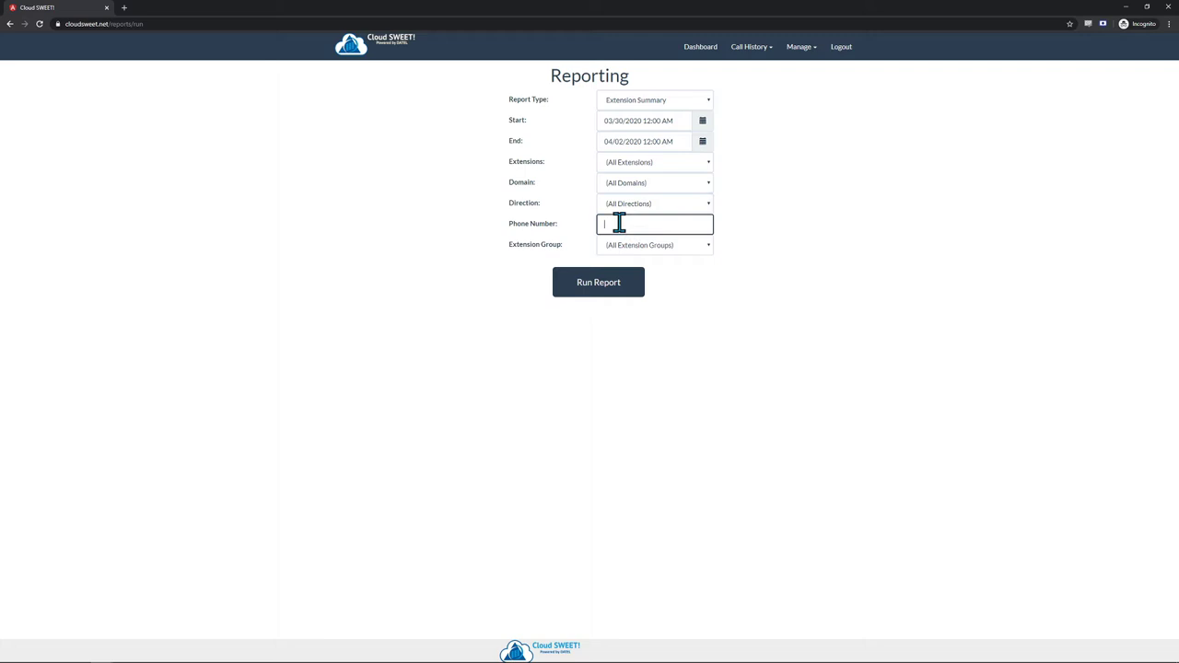
{"action": "left_click_drag", "start_coordinate": [662, 225], "coordinate": [544, 229]}
{"action": "key", "text": "BackSpace"}
{"action": "left_click", "coordinate": [710, 245]}
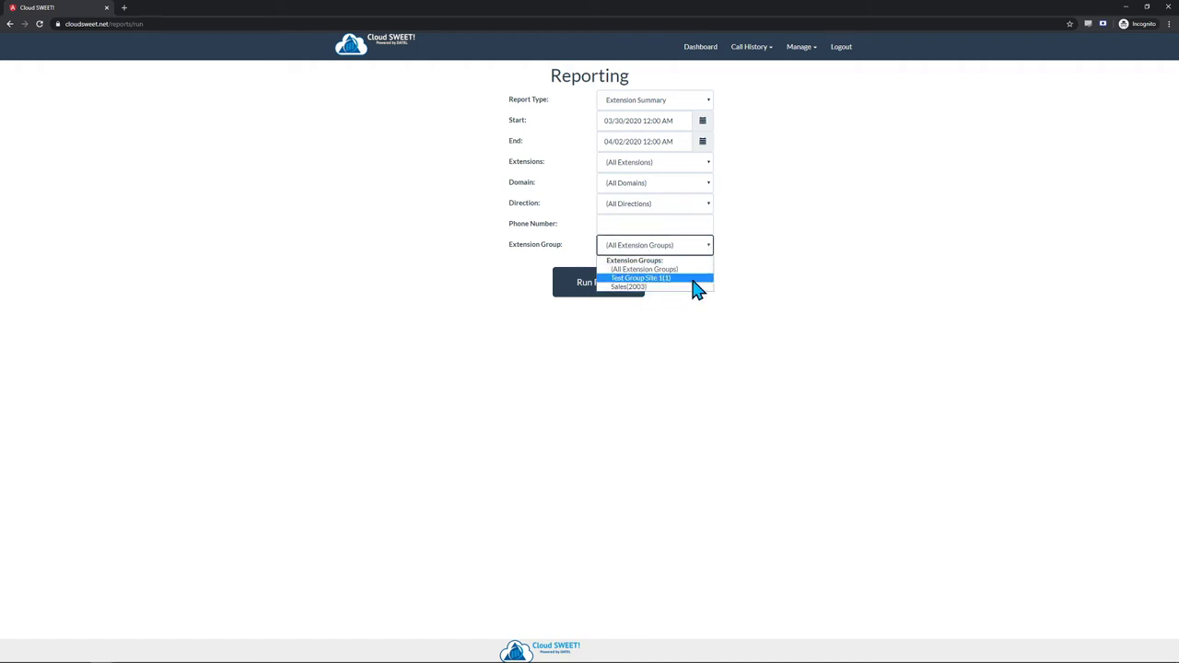
{"action": "left_click", "coordinate": [703, 246]}
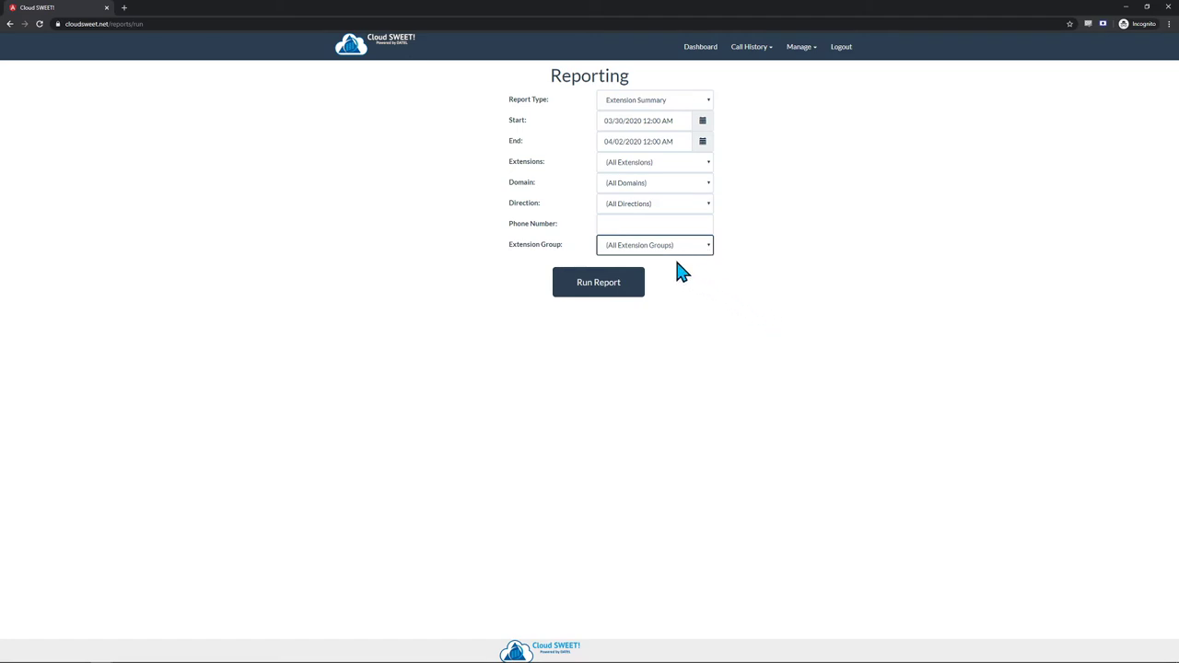
- Run the Extension Summary report, toggle its parameters, and expand the busiest extension's calls
{"action": "left_click", "coordinate": [592, 296]}
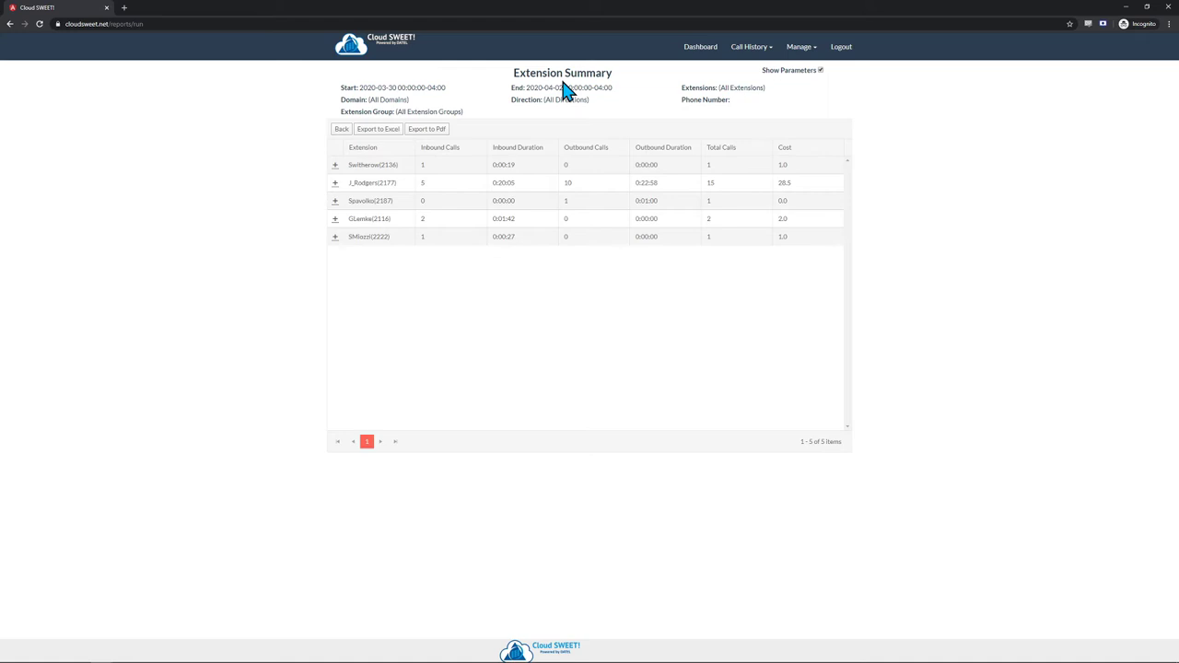
{"action": "left_click", "coordinate": [821, 70]}
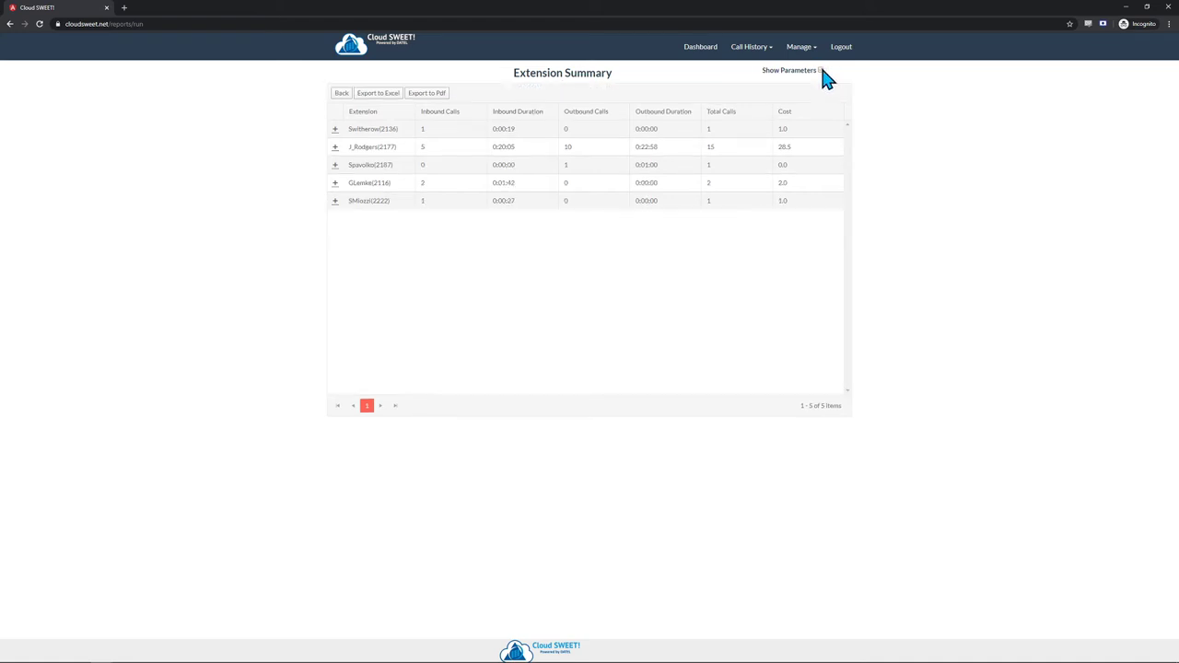
{"action": "left_click", "coordinate": [821, 70]}
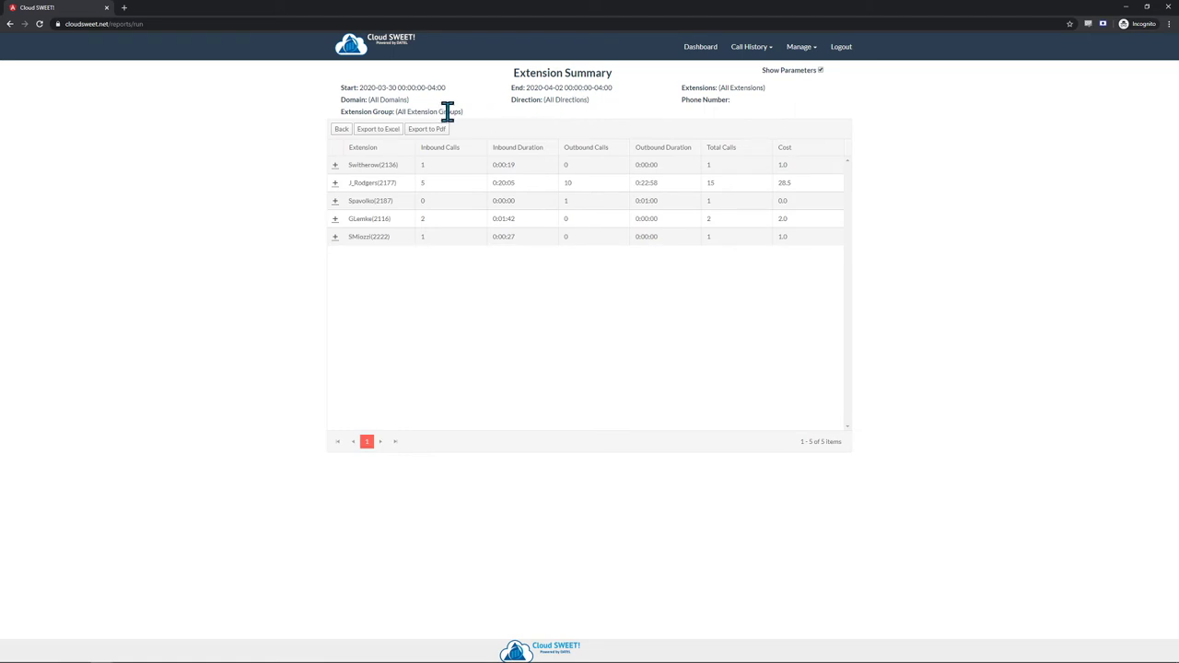
{"action": "left_click", "coordinate": [336, 184]}
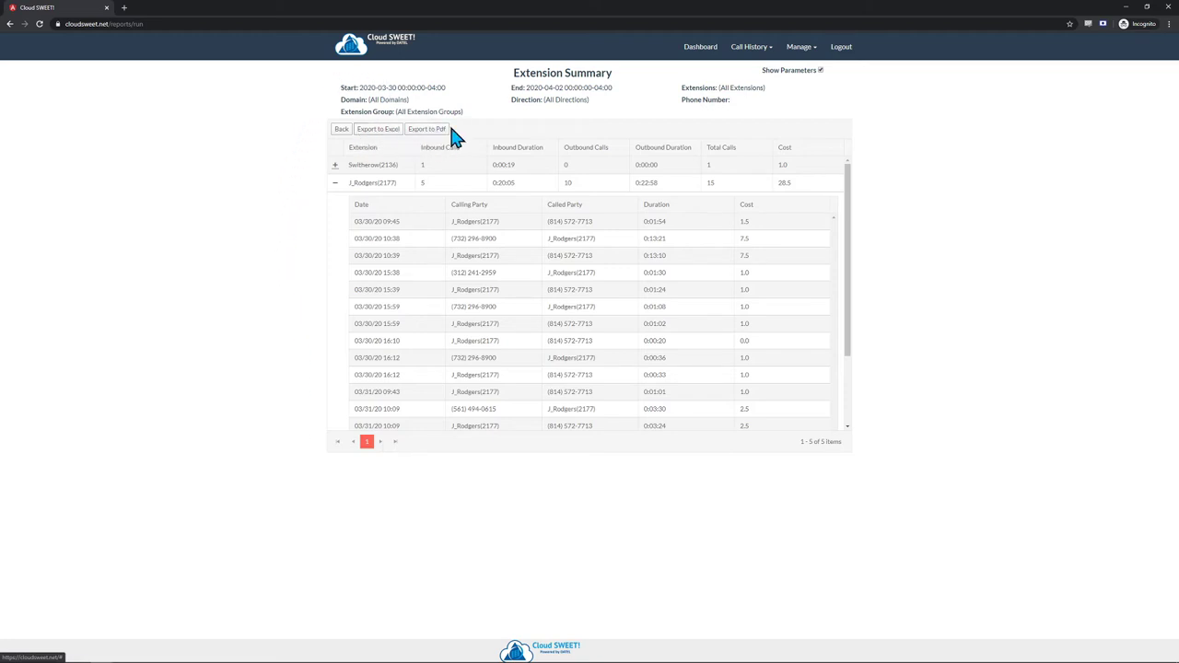
- Export the report as ext-summary-2 (2).pdf and dismiss the download bar
{"action": "left_click", "coordinate": [429, 134]}
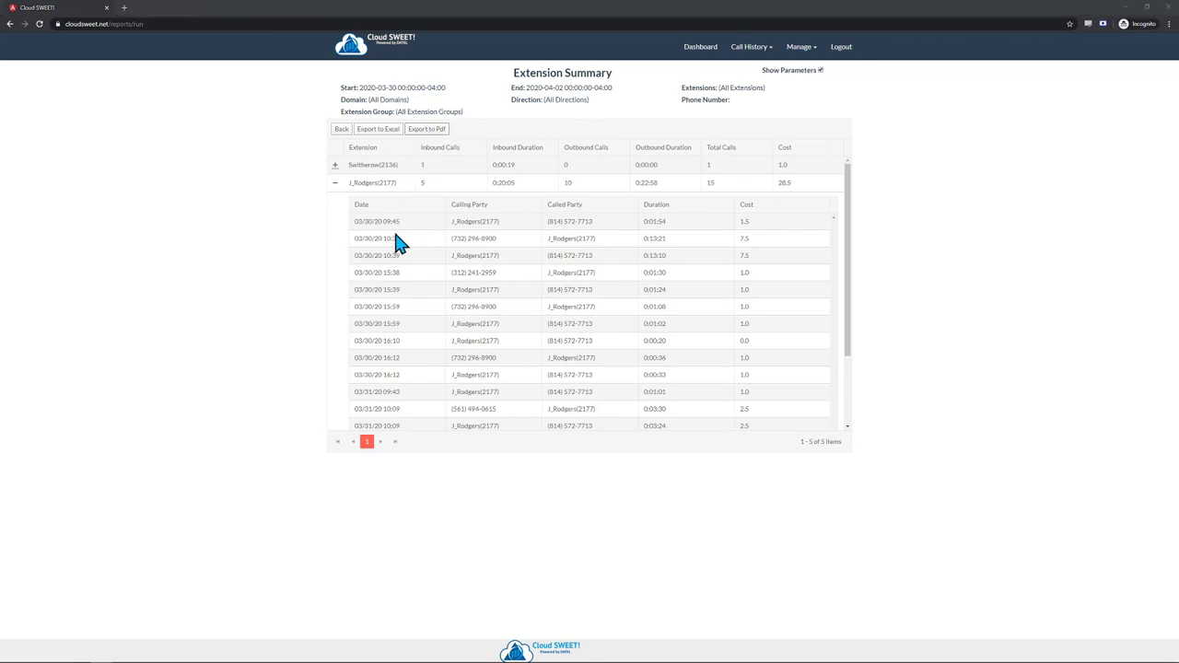
{"action": "left_click", "coordinate": [482, 316]}
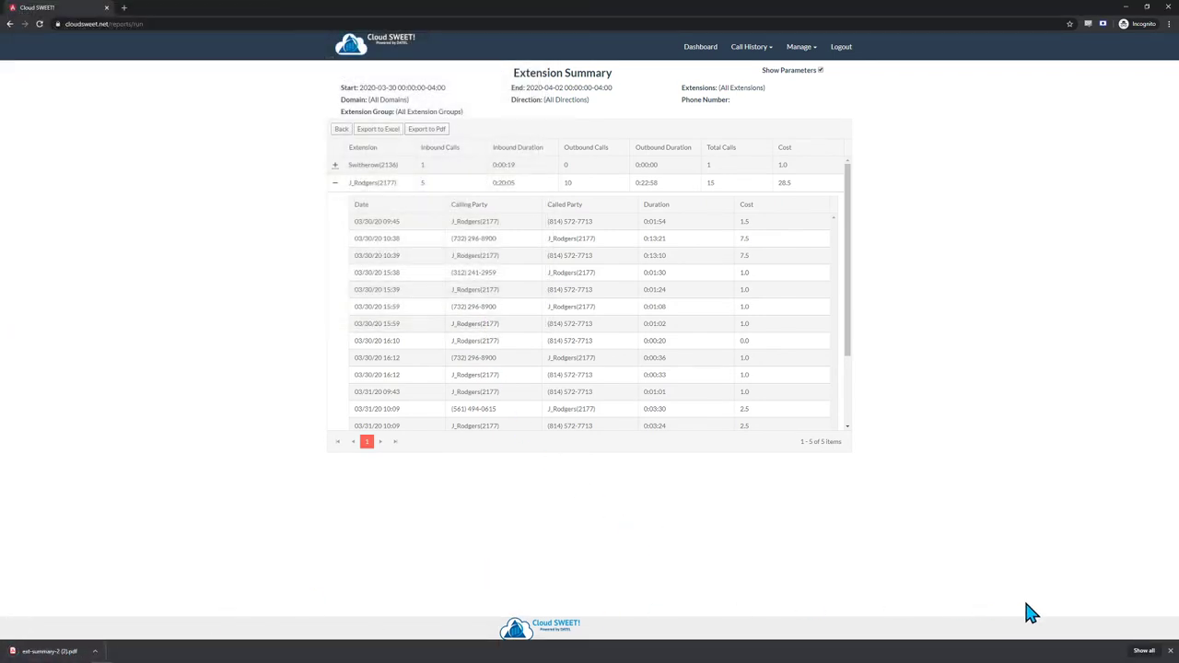
{"action": "left_click", "coordinate": [1171, 650]}
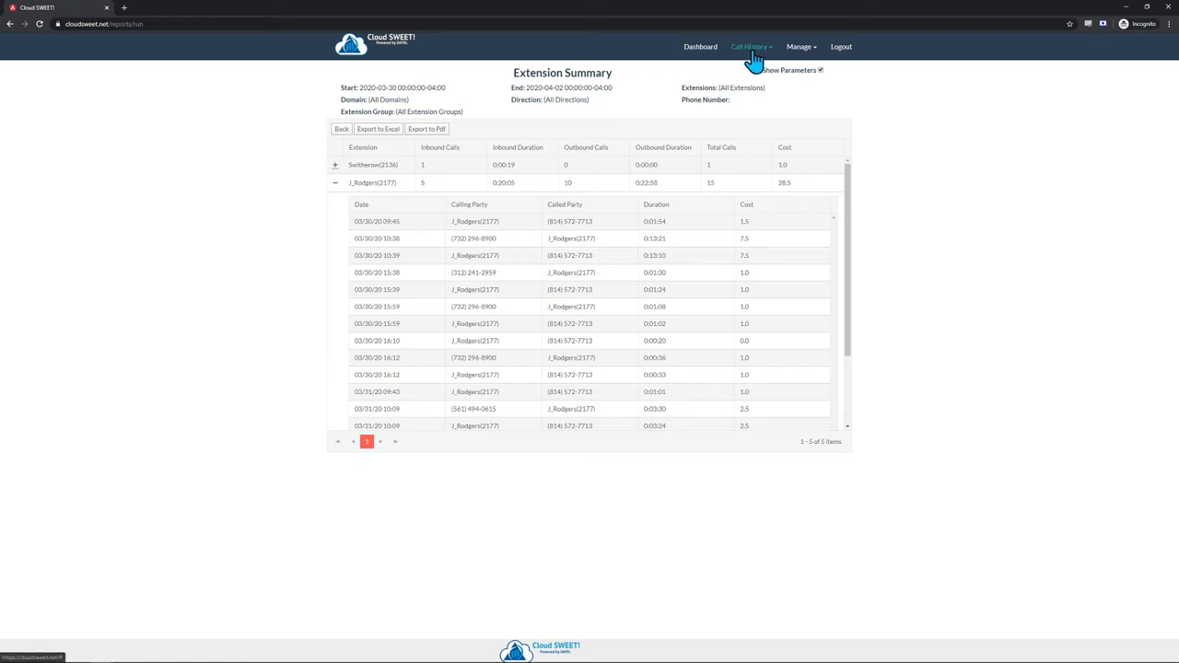
{"action": "left_click", "coordinate": [744, 53]}
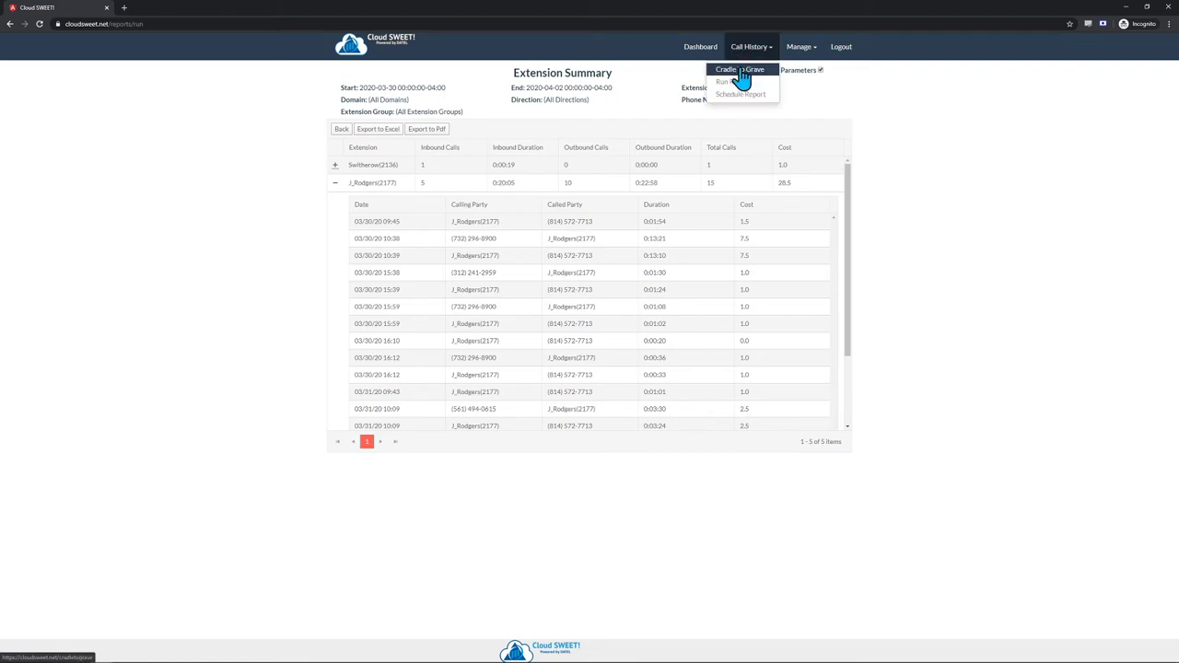
{"action": "left_click", "coordinate": [742, 96]}
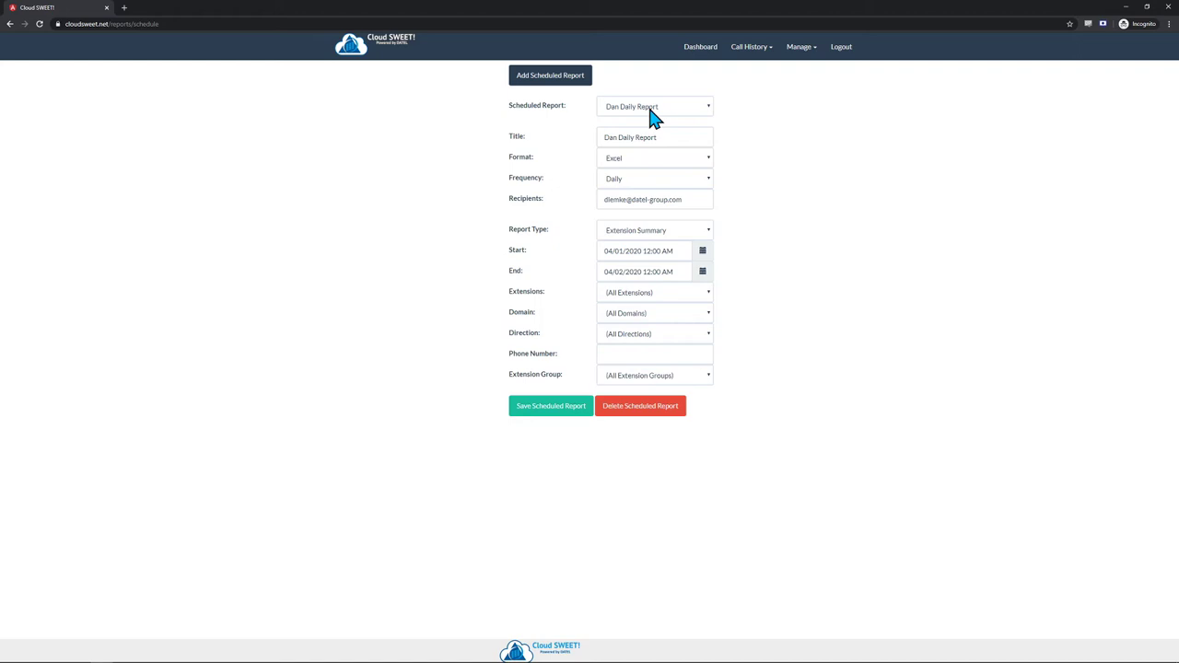
{"action": "left_click", "coordinate": [632, 113]}
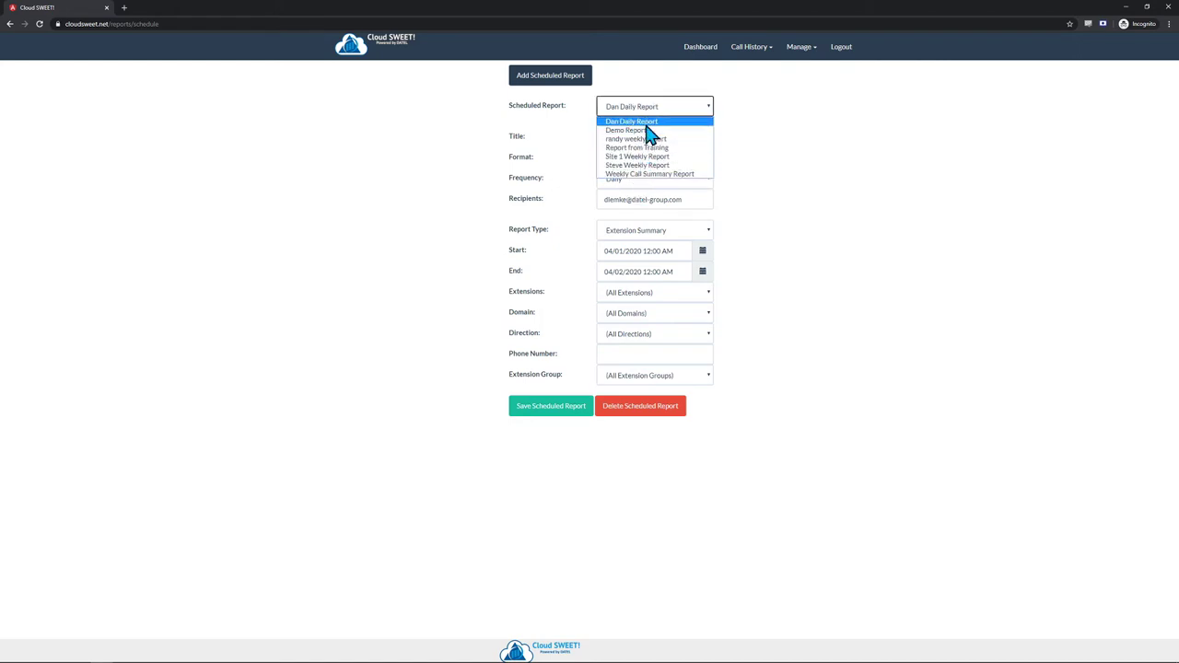
{"action": "left_click", "coordinate": [649, 130]}
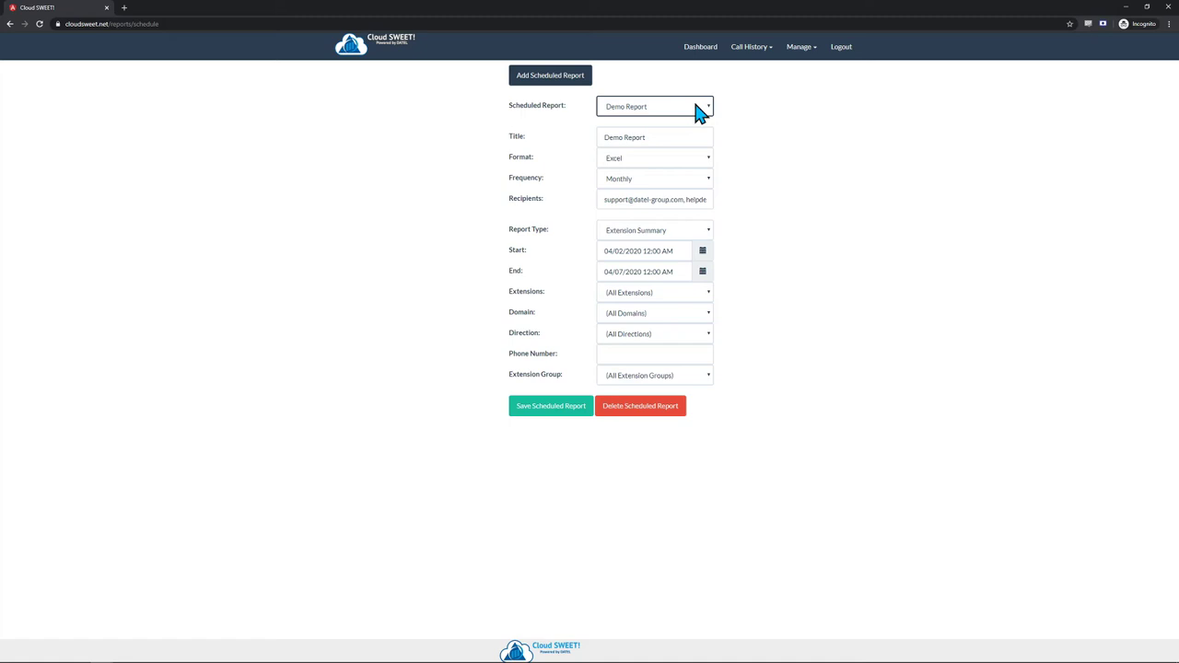
{"action": "left_click_drag", "start_coordinate": [650, 138], "coordinate": [599, 143]}
{"action": "left_click", "coordinate": [656, 136]}
{"action": "left_click_drag", "start_coordinate": [701, 135], "coordinate": [588, 138]}
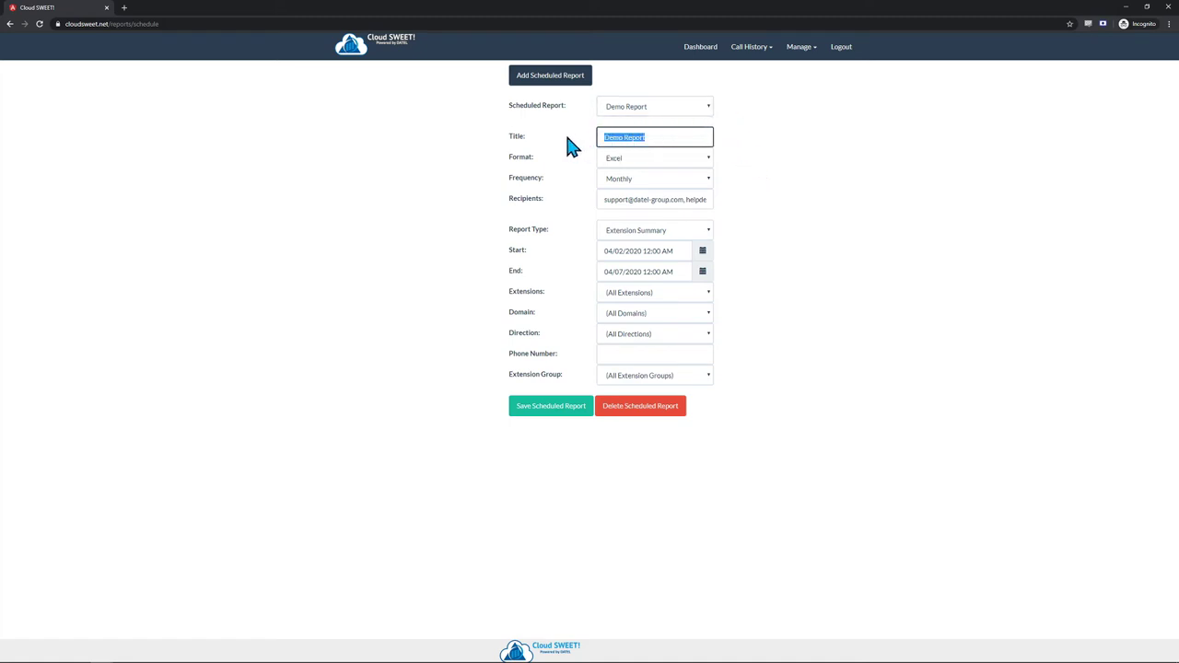
{"action": "left_click", "coordinate": [744, 153]}
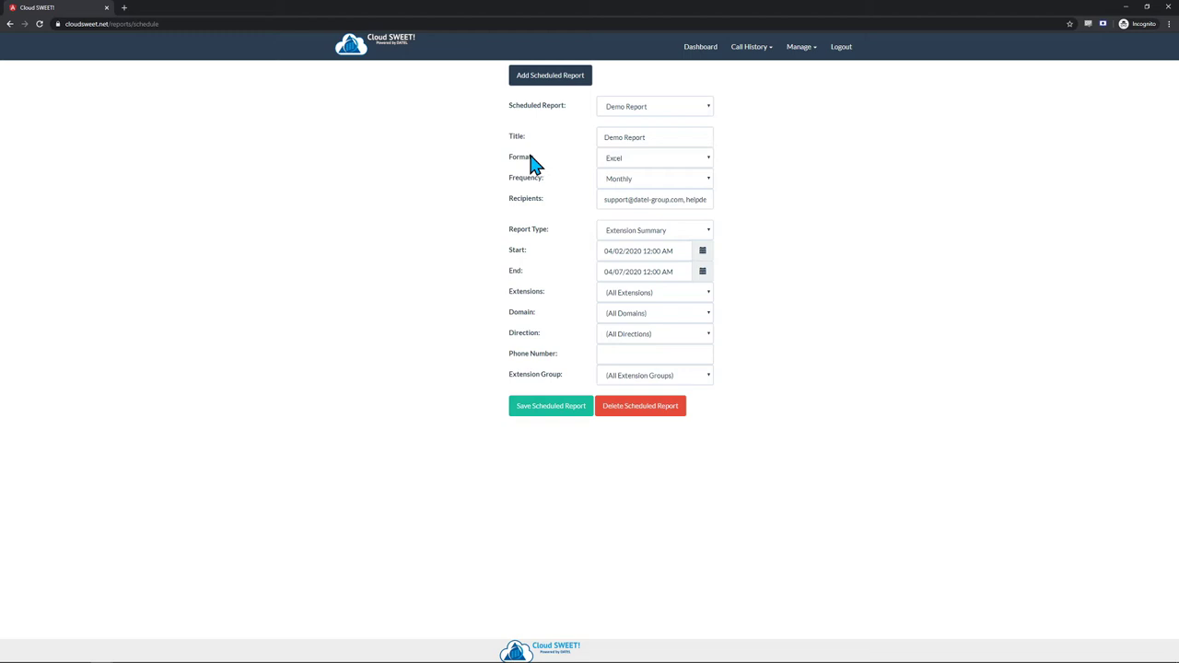
{"action": "left_click", "coordinate": [676, 159]}
{"action": "left_click", "coordinate": [687, 173]}
{"action": "left_click", "coordinate": [651, 164]}
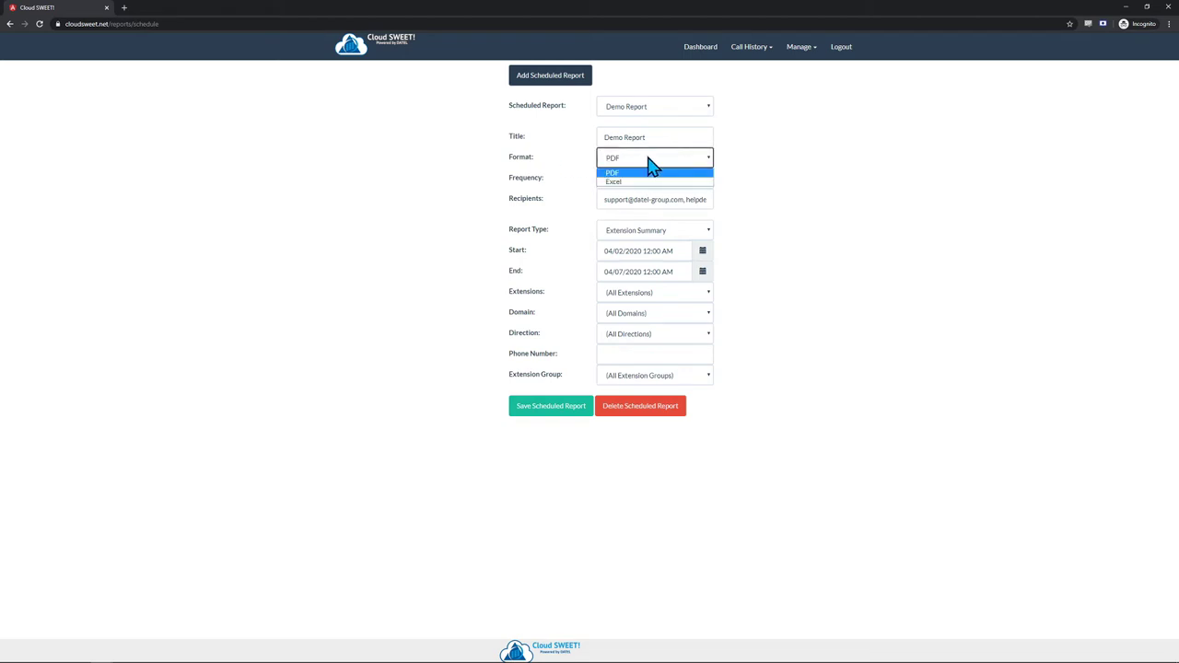
{"action": "left_click", "coordinate": [613, 182]}
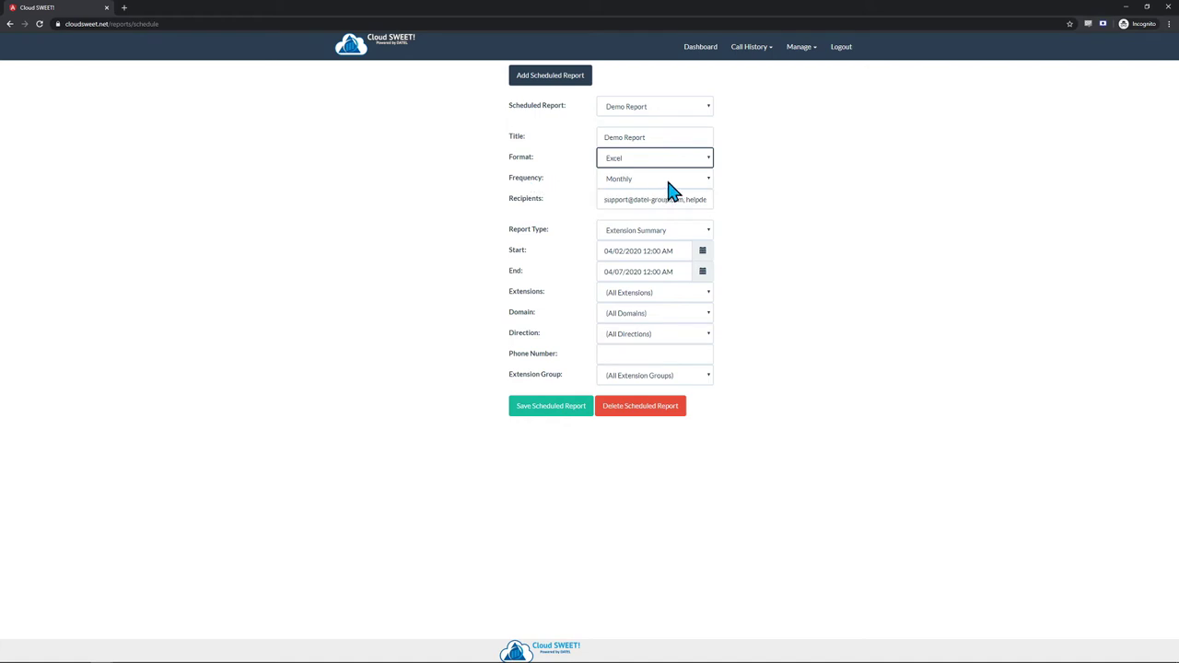
{"action": "left_click", "coordinate": [709, 179]}
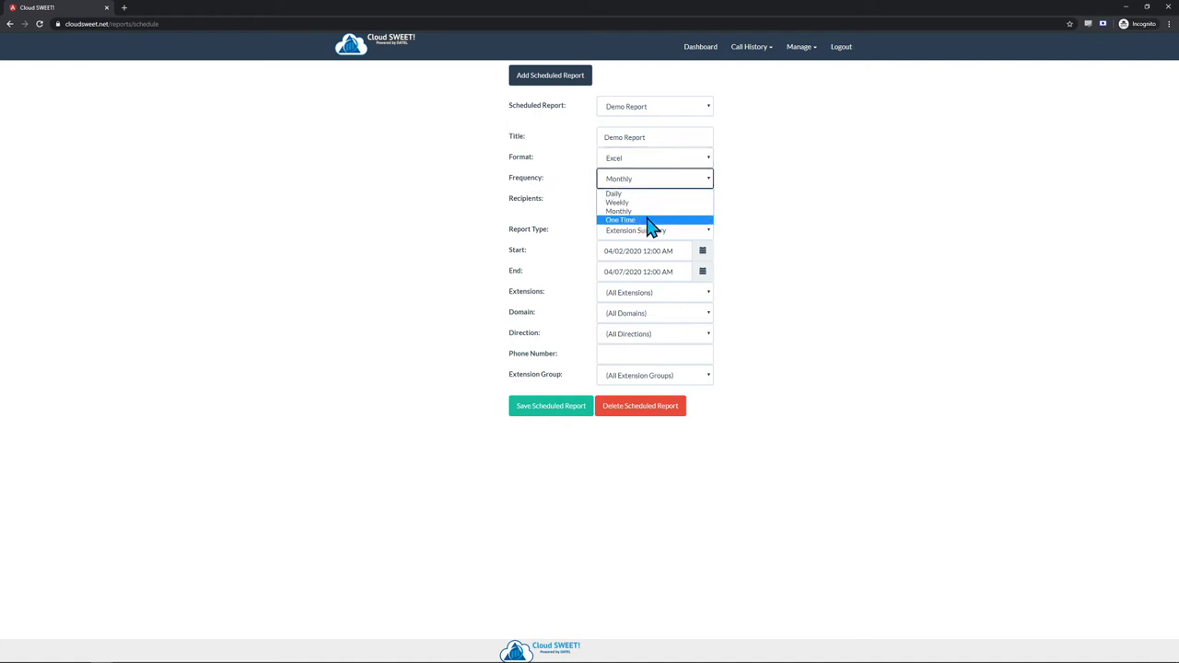
{"action": "left_click", "coordinate": [709, 180]}
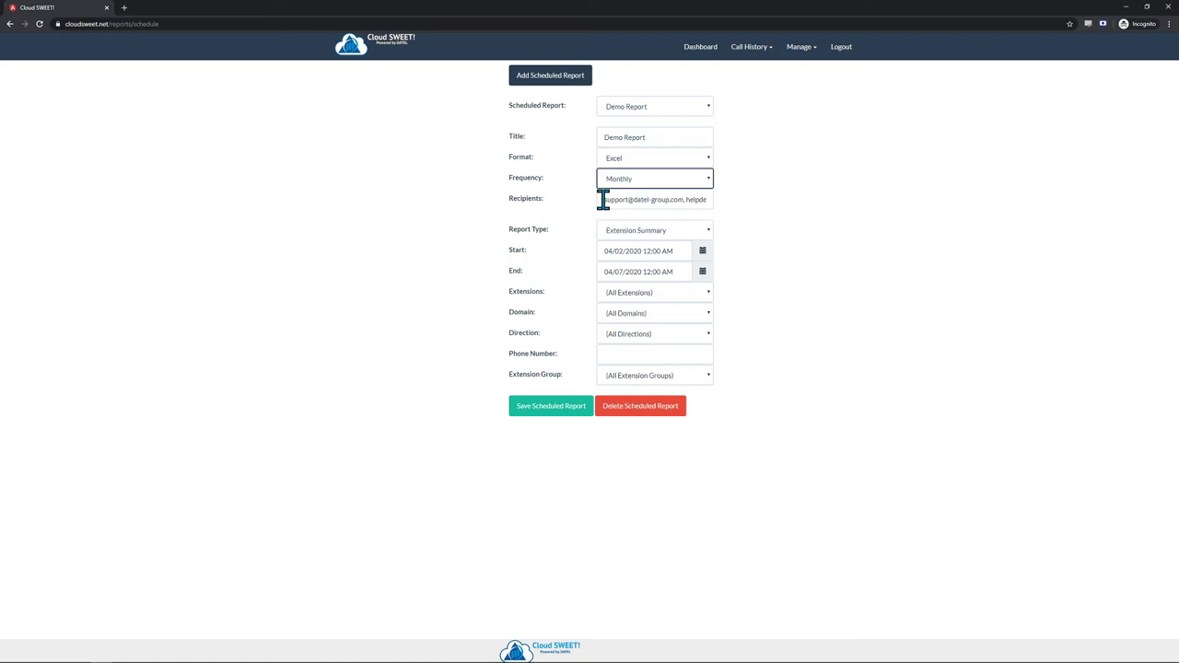
{"action": "left_click_drag", "start_coordinate": [604, 200], "coordinate": [706, 199]}
{"action": "left_click", "coordinate": [645, 200]}
{"action": "left_click_drag", "start_coordinate": [621, 198], "coordinate": [632, 199]}
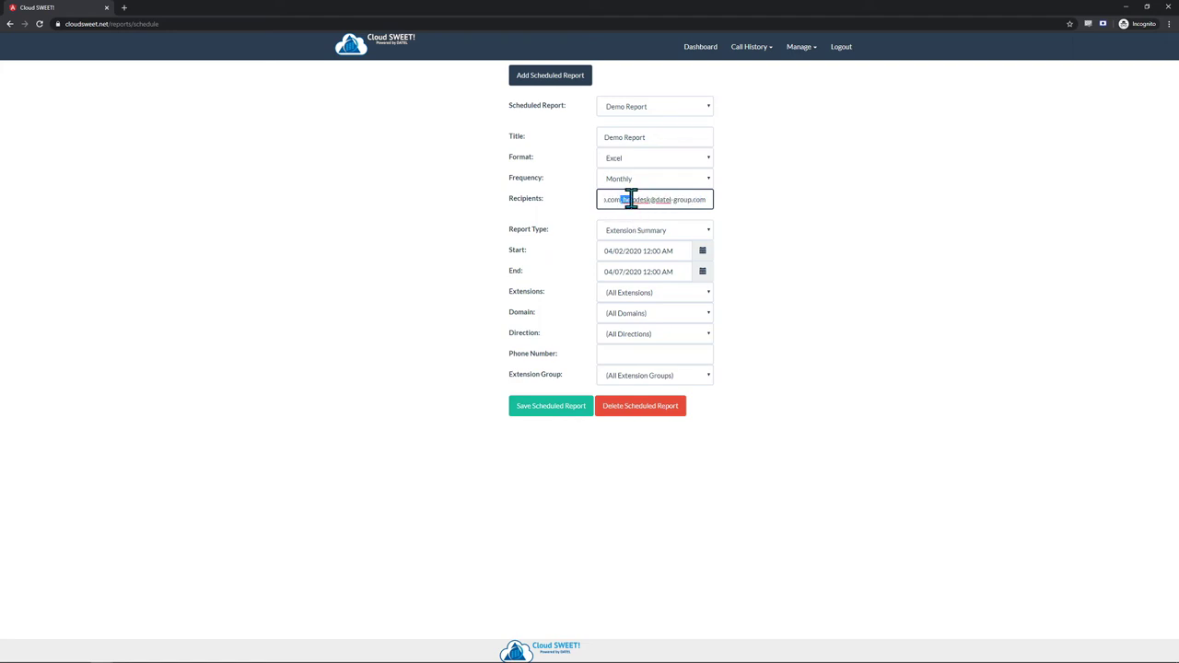
- Change the Demo Report schedule's frequency to Weekly and save the scheduled report
{"action": "left_click", "coordinate": [737, 198]}
{"action": "left_click", "coordinate": [705, 255]}
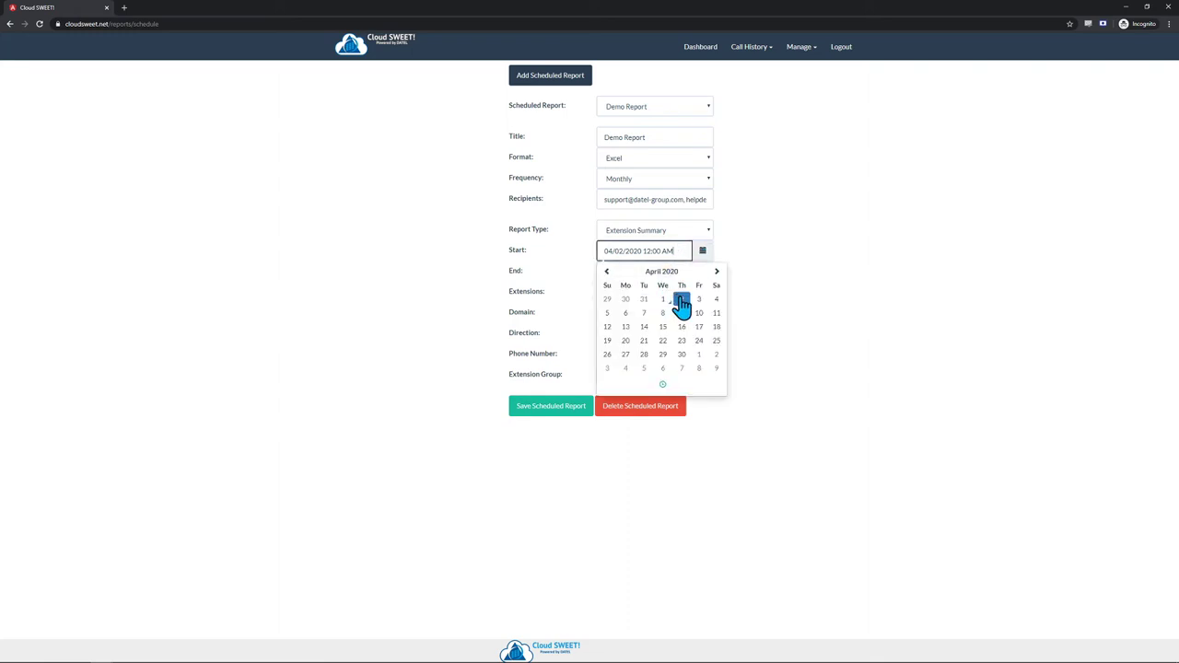
{"action": "left_click", "coordinate": [746, 243]}
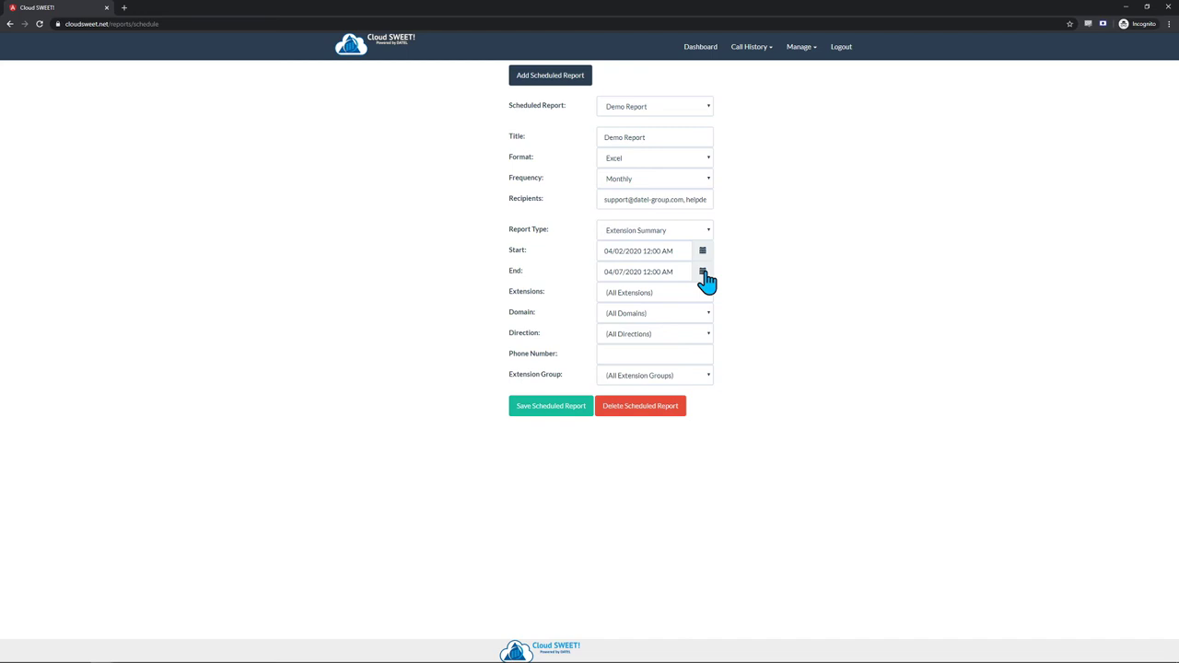
{"action": "left_click", "coordinate": [704, 274]}
{"action": "left_click", "coordinate": [732, 295]}
{"action": "left_click", "coordinate": [682, 181]}
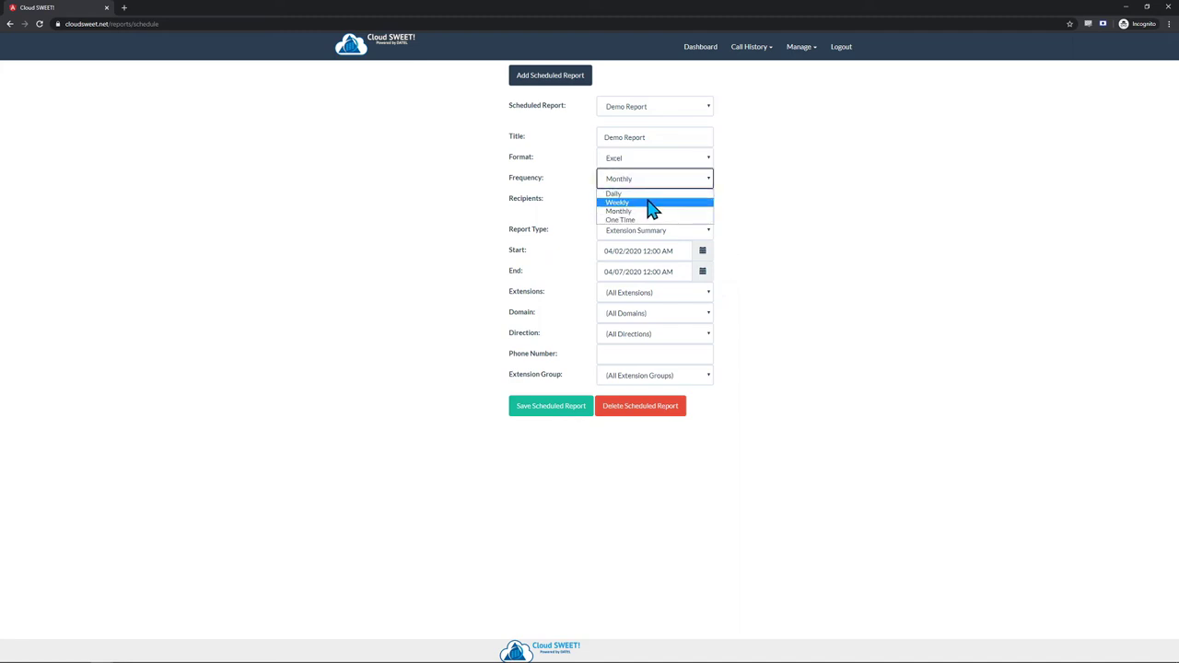
{"action": "left_click", "coordinate": [647, 201]}
{"action": "left_click", "coordinate": [785, 227]}
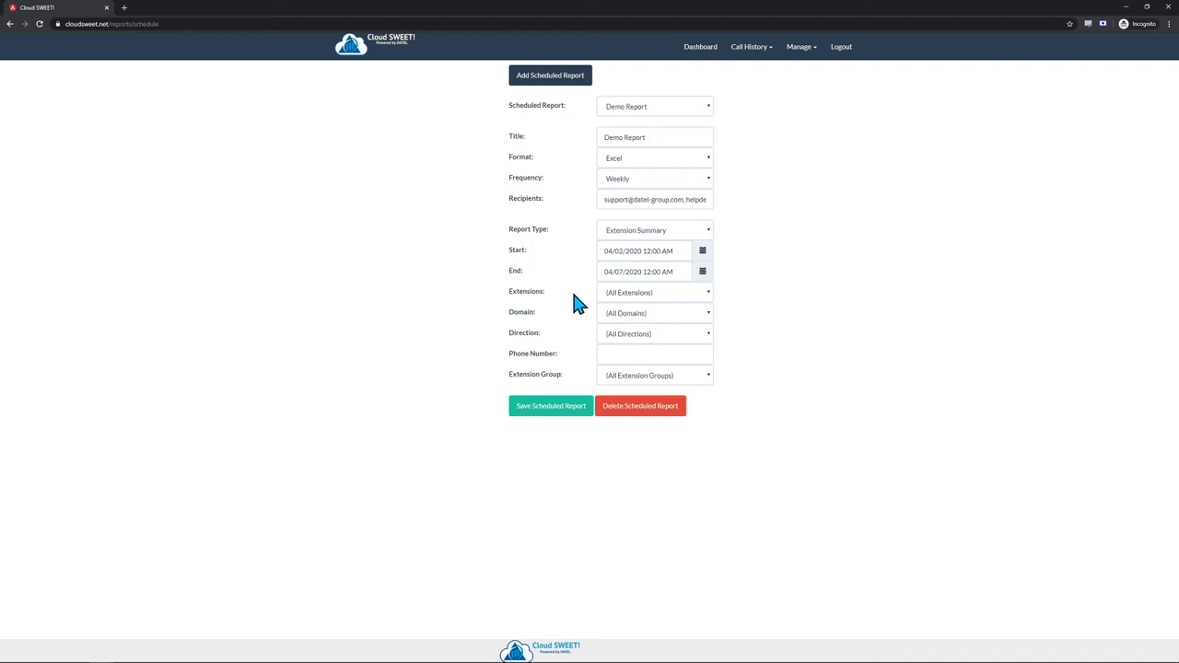
{"action": "left_click", "coordinate": [565, 417]}
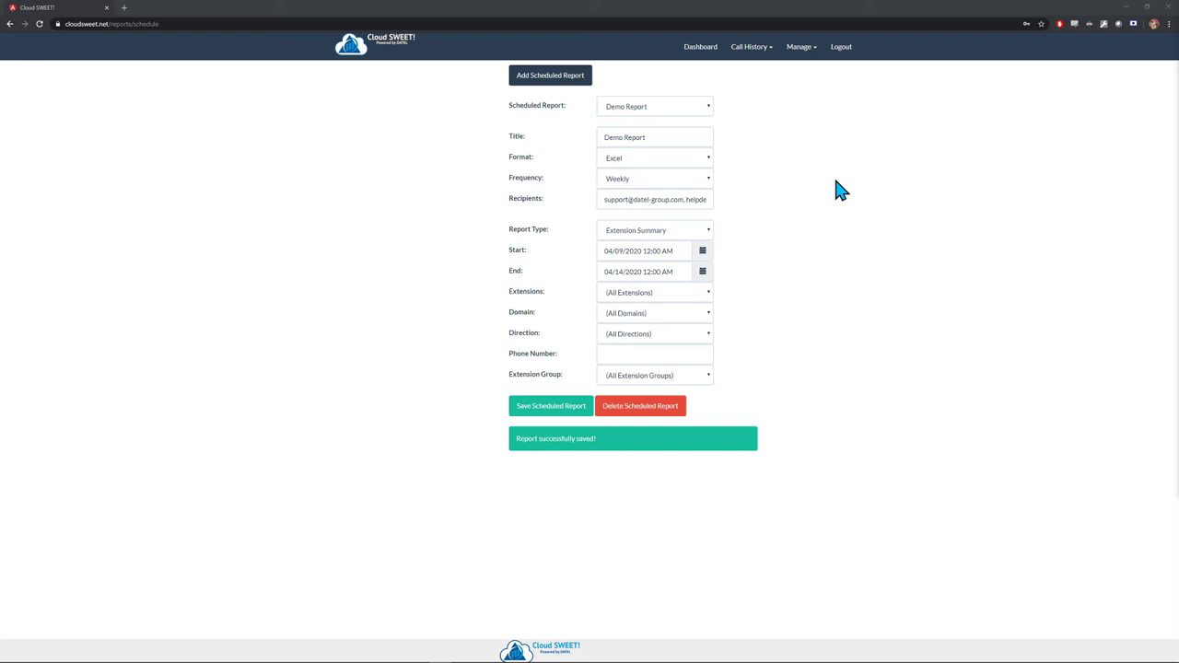
- Open the Manage > Configure Users page
{"action": "left_click", "coordinate": [808, 55]}
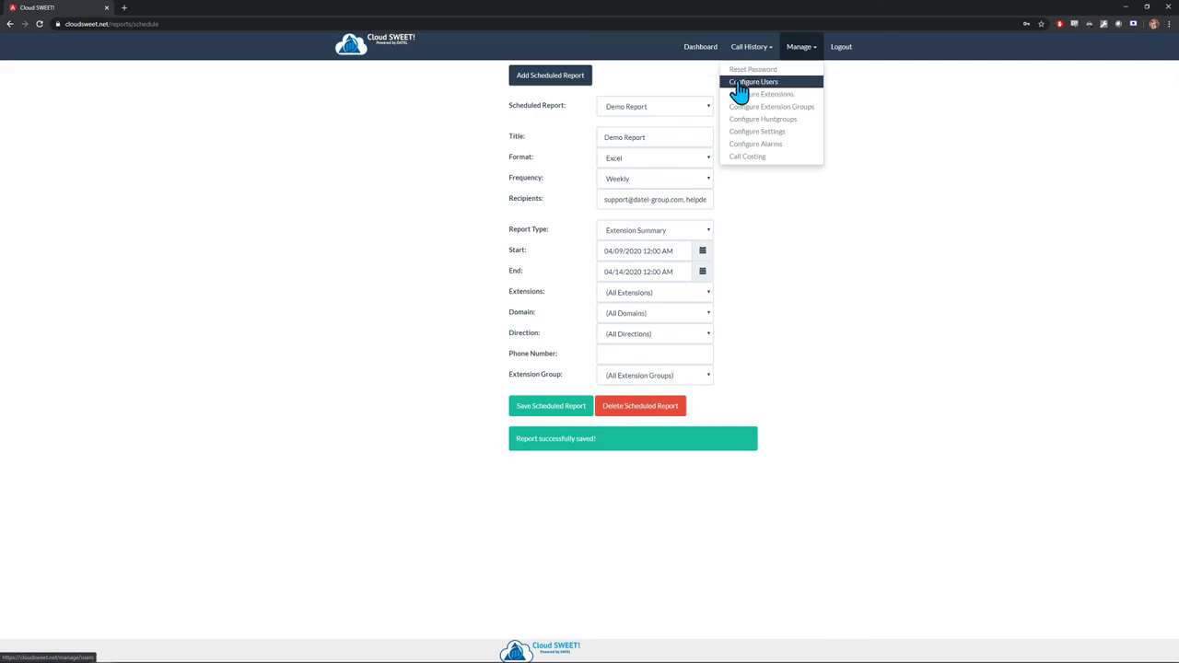
{"action": "left_click", "coordinate": [779, 82]}
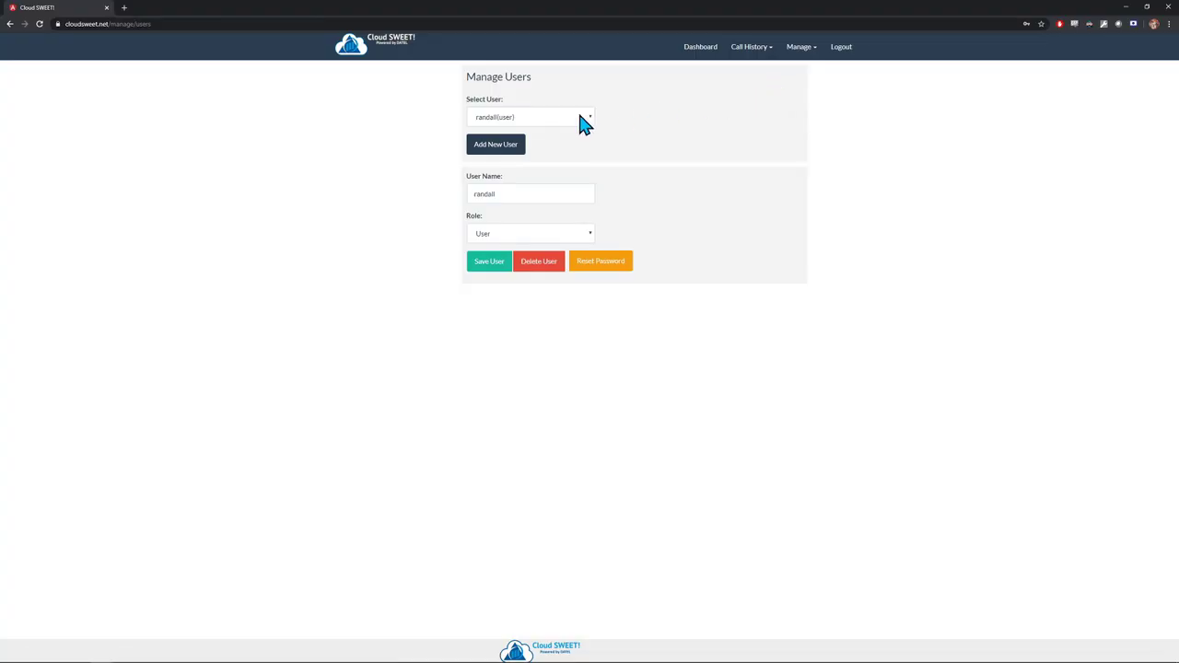
{"action": "double_click", "coordinate": [518, 193]}
{"action": "left_click", "coordinate": [597, 155]}
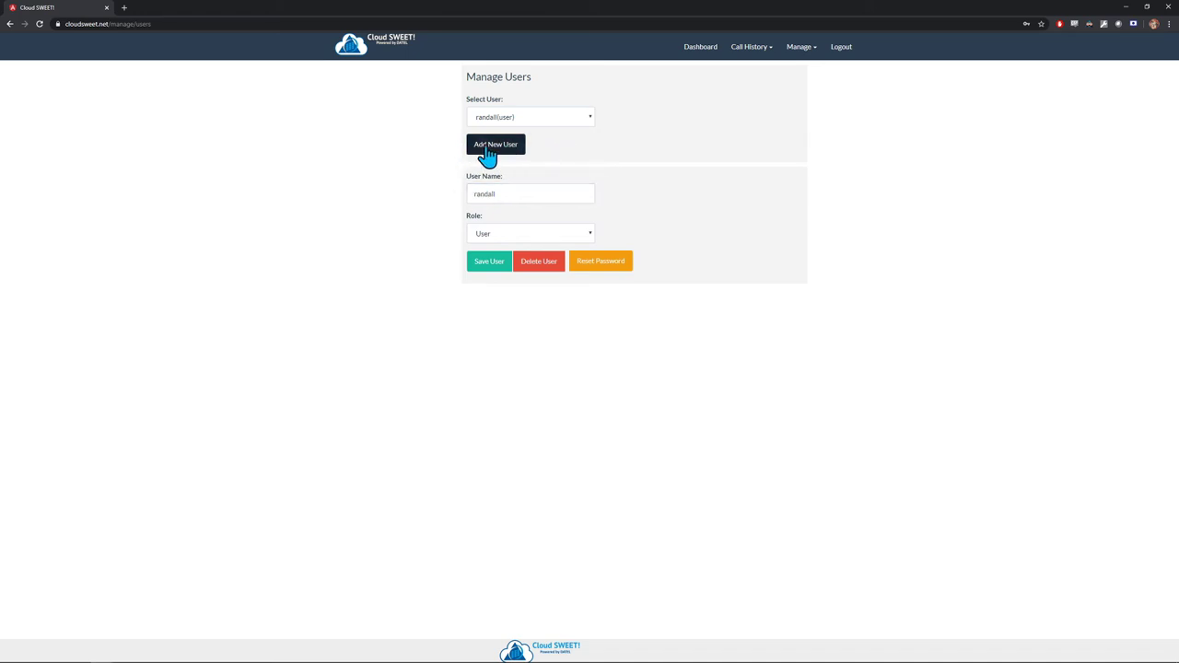
- Append 'test' to the newest user's name, keep role User, and save the user
{"action": "left_click", "coordinate": [590, 118]}
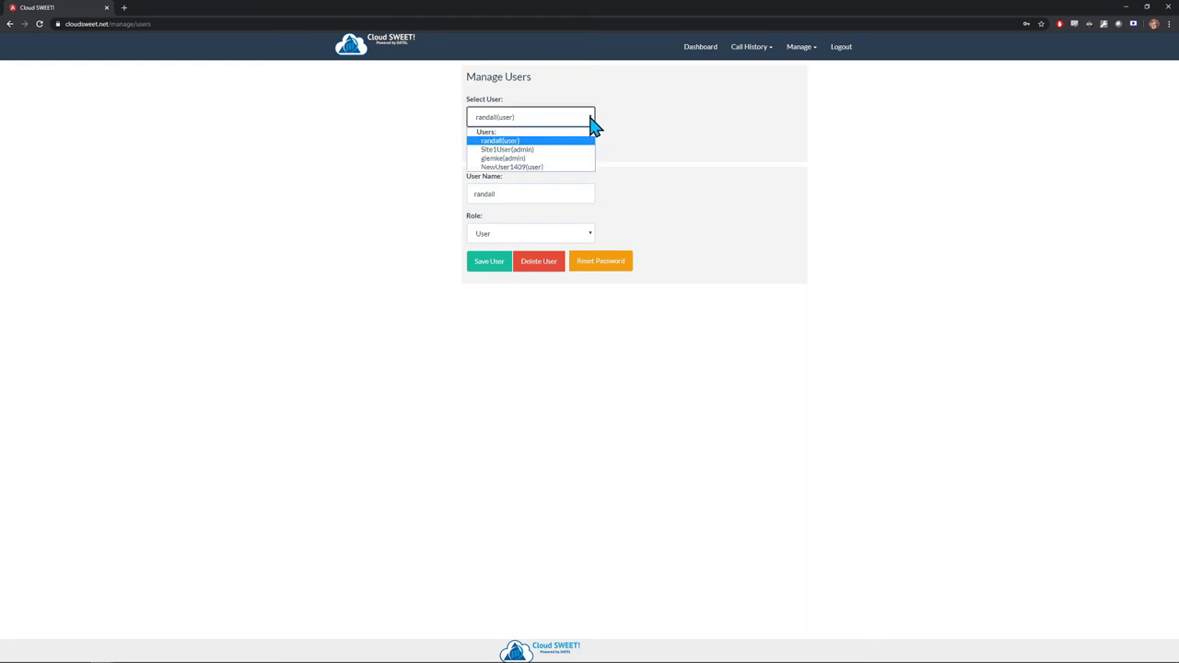
{"action": "left_click", "coordinate": [521, 168]}
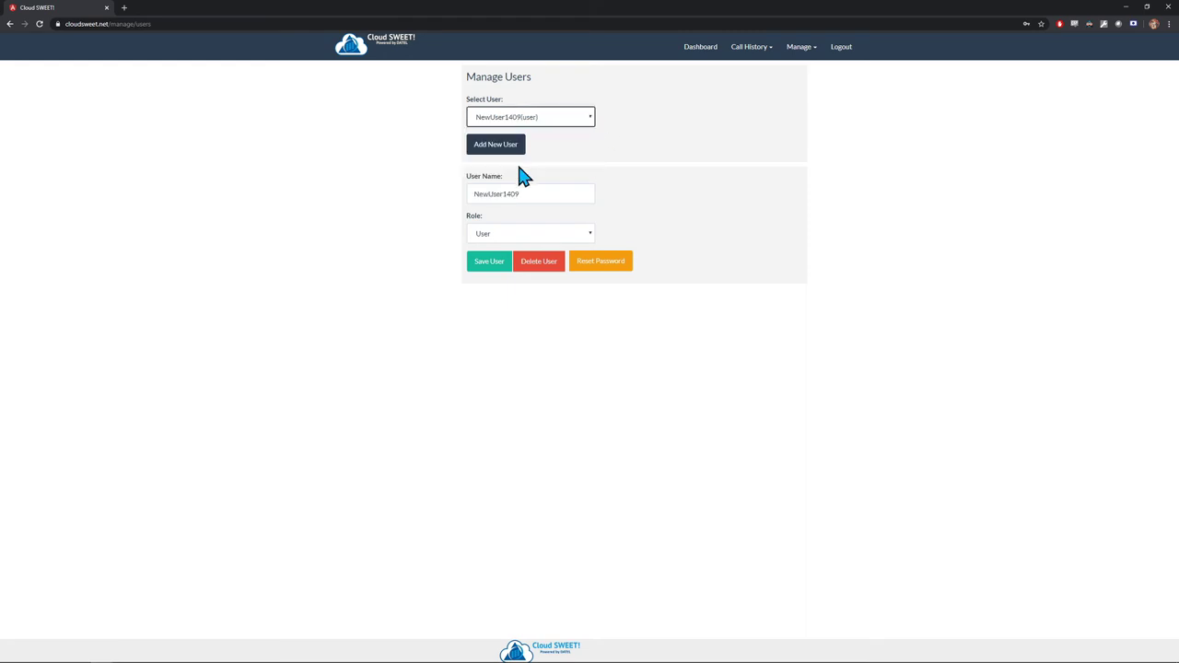
{"action": "left_click", "coordinate": [528, 191]}
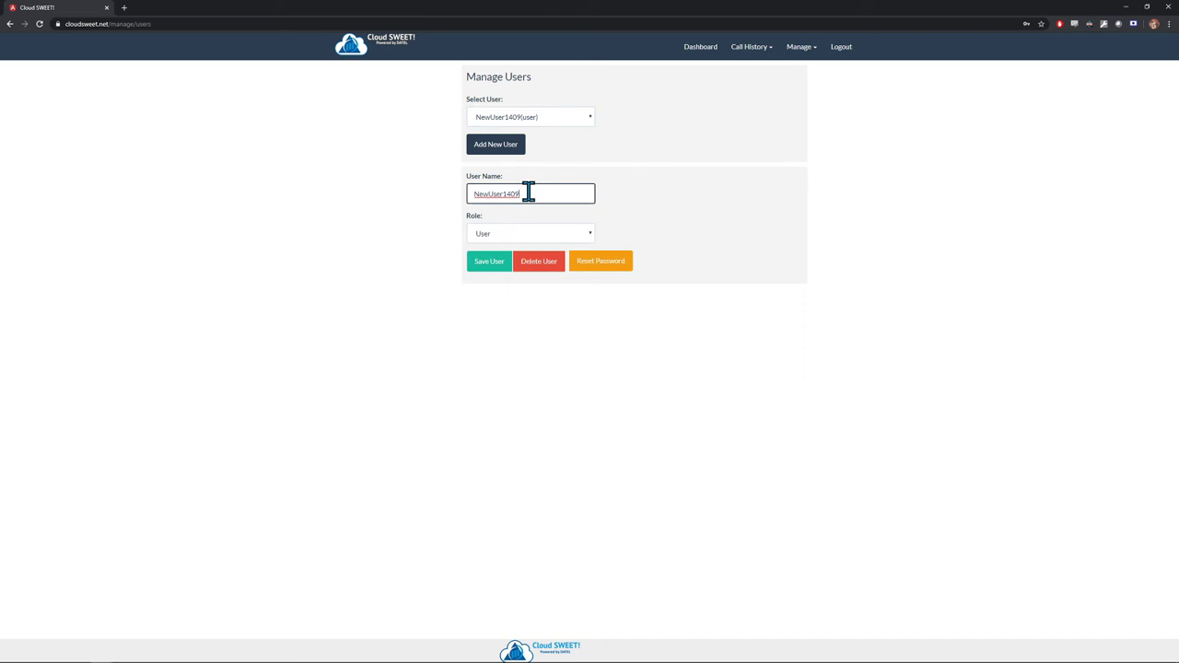
{"action": "type", "text": "test"}
{"action": "left_click", "coordinate": [591, 236]}
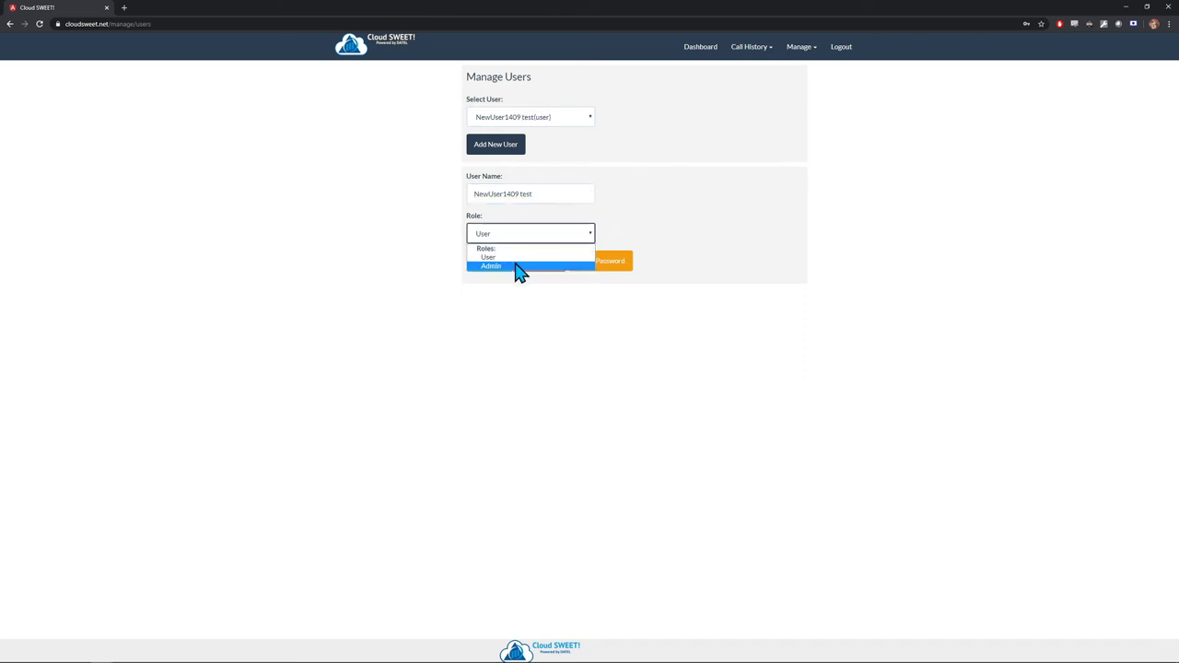
{"action": "left_click", "coordinate": [519, 267]}
{"action": "left_click", "coordinate": [576, 237]}
{"action": "left_click", "coordinate": [513, 253]}
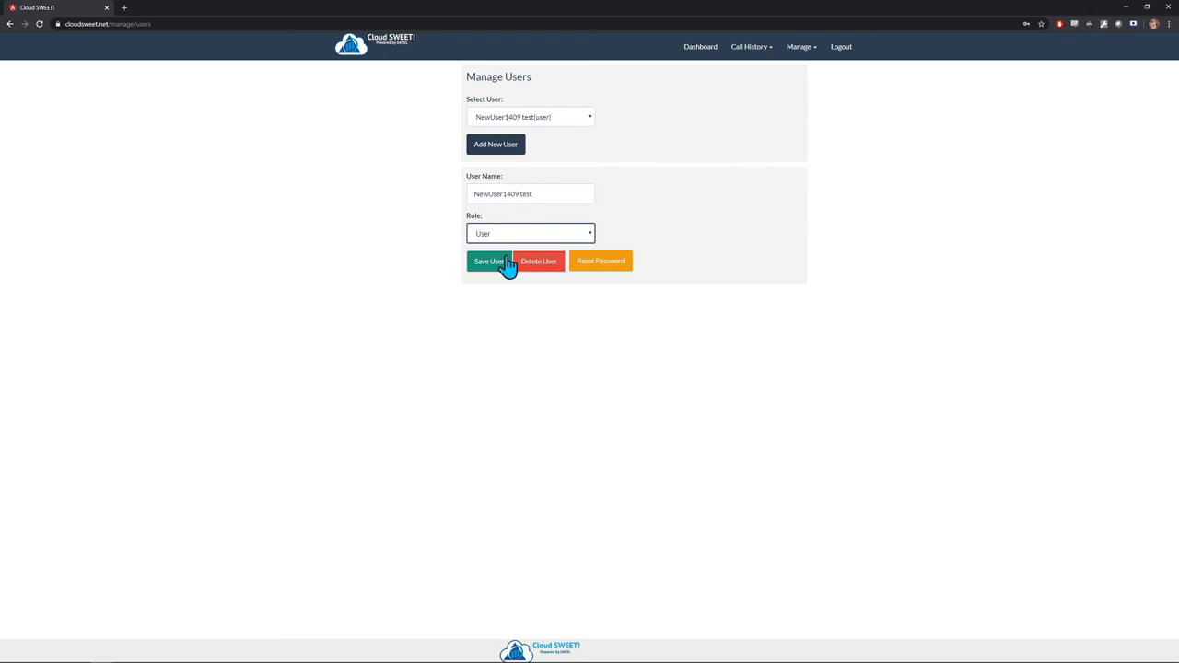
{"action": "left_click", "coordinate": [488, 262]}
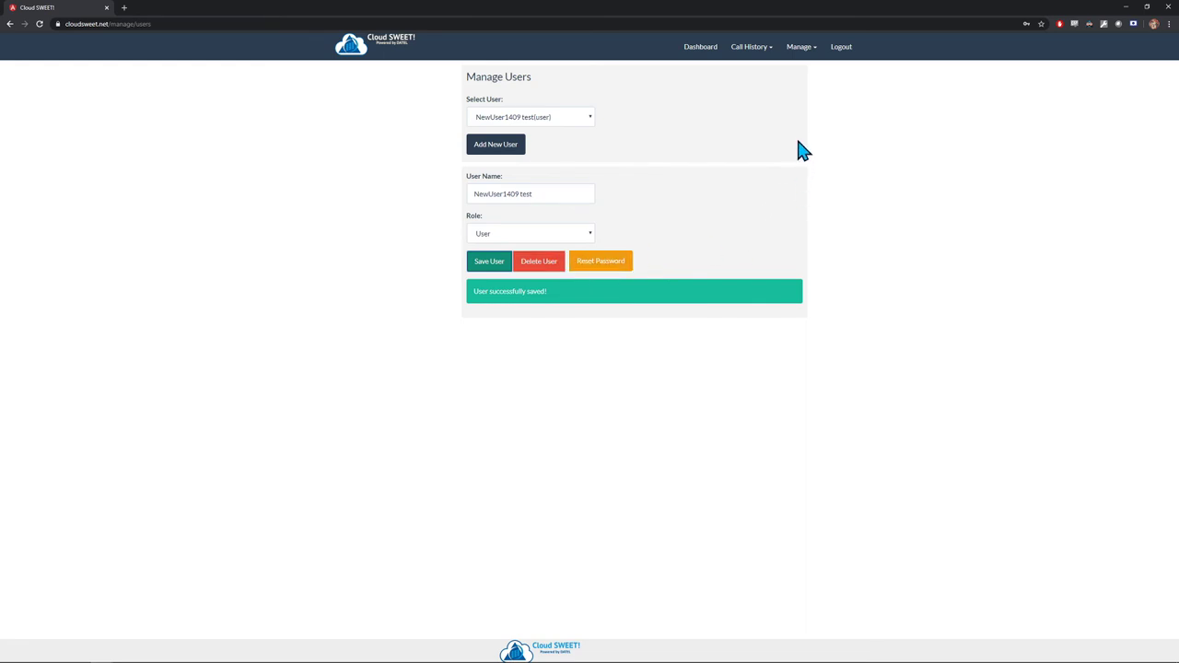
- Open Manage Extensions and keep Extn202 (202) selected
{"action": "left_click", "coordinate": [798, 53]}
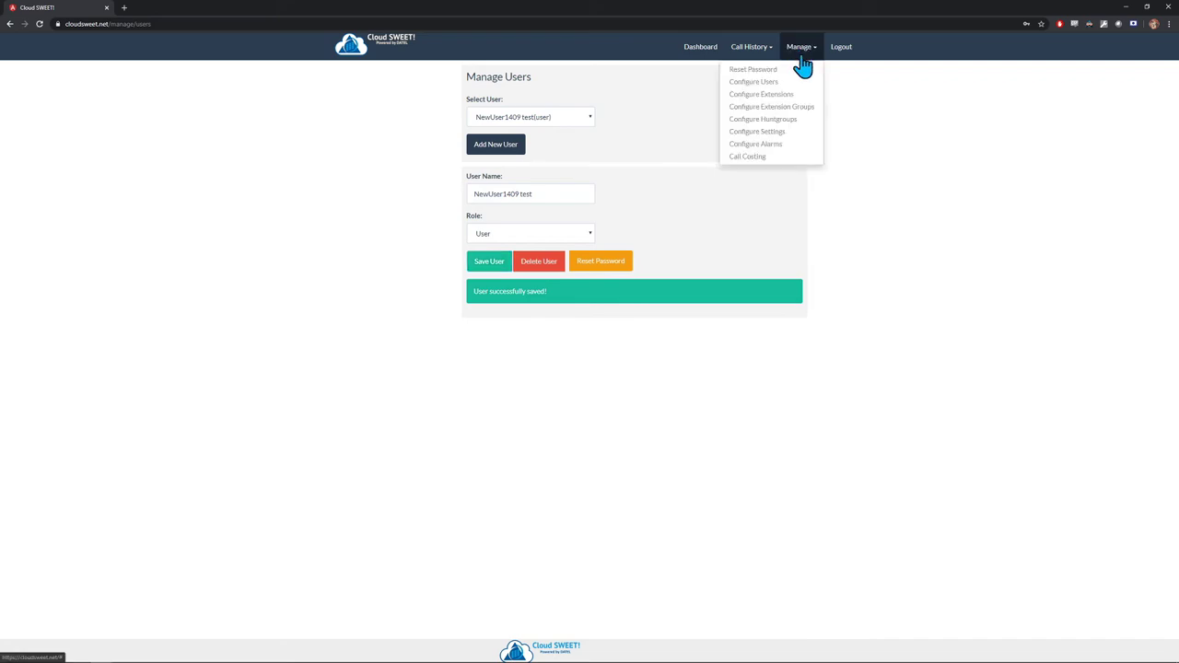
{"action": "left_click", "coordinate": [797, 93]}
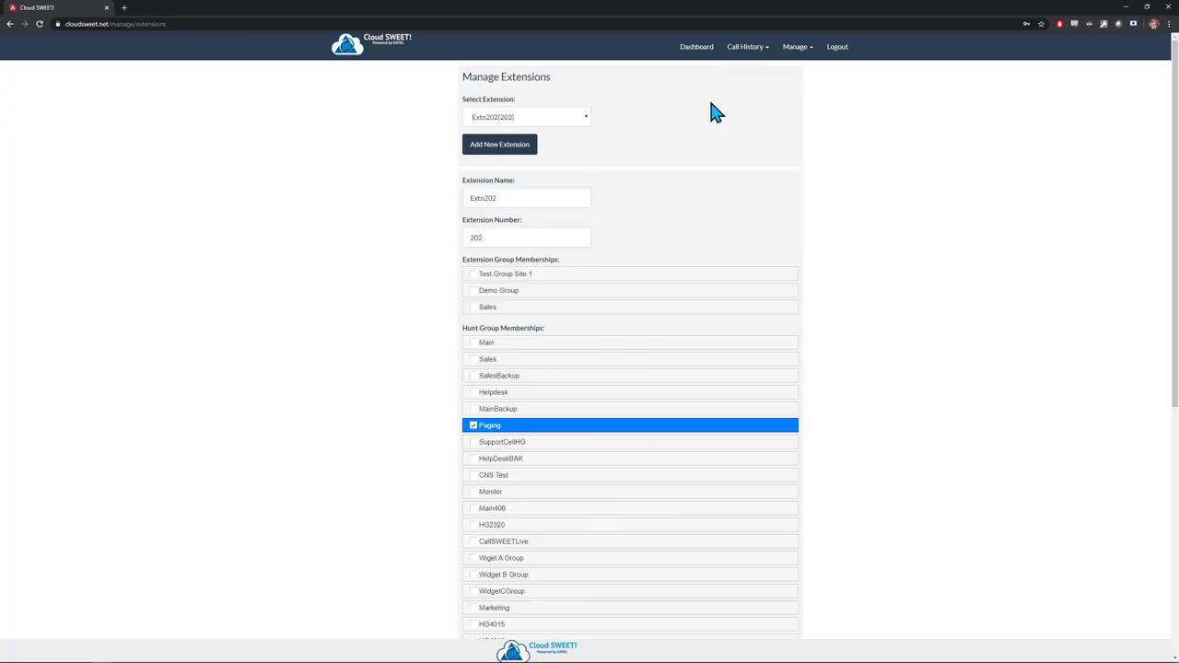
{"action": "left_click", "coordinate": [566, 117]}
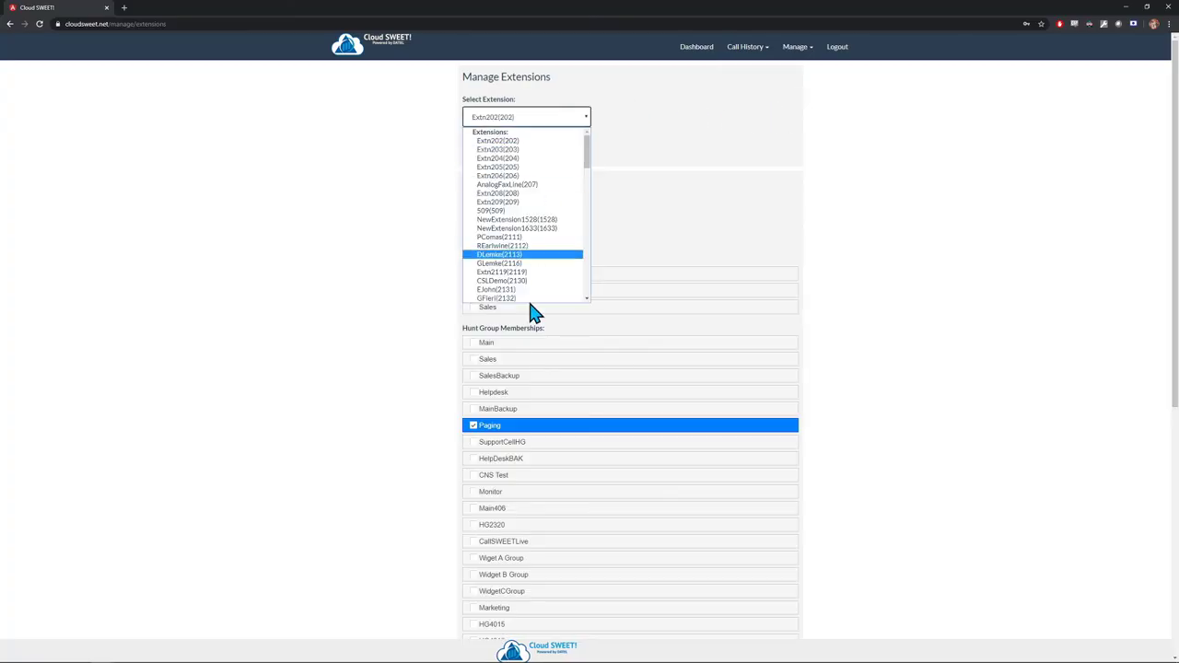
{"action": "left_click", "coordinate": [566, 117]}
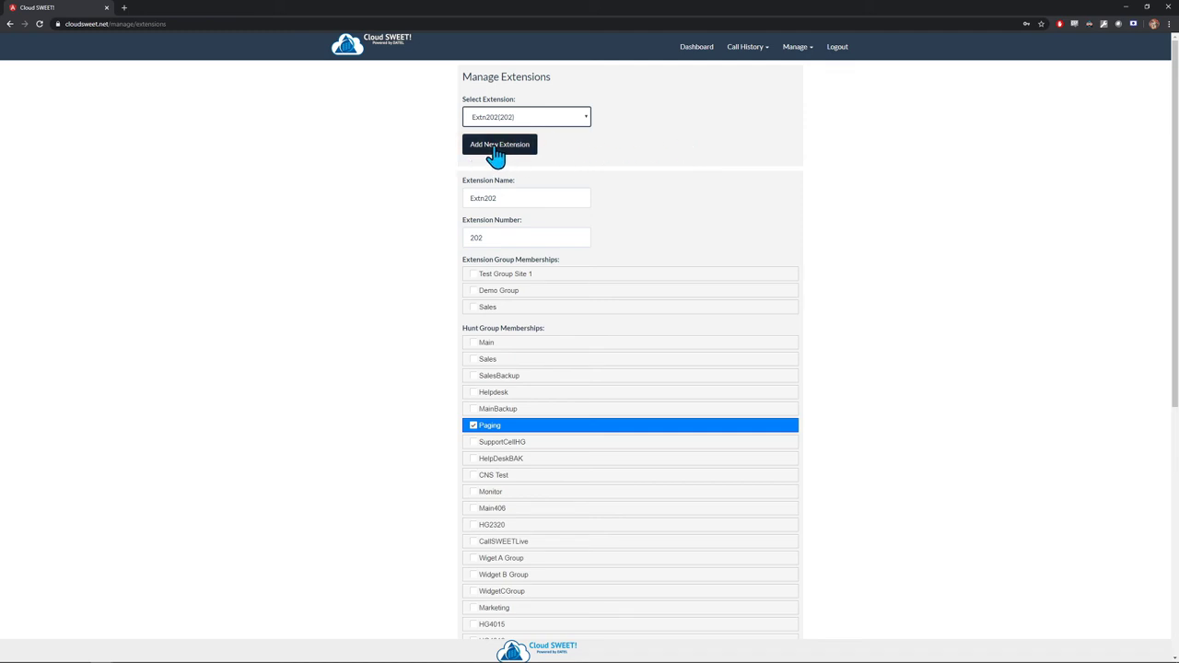
{"action": "left_click_drag", "start_coordinate": [498, 199], "coordinate": [424, 193]}
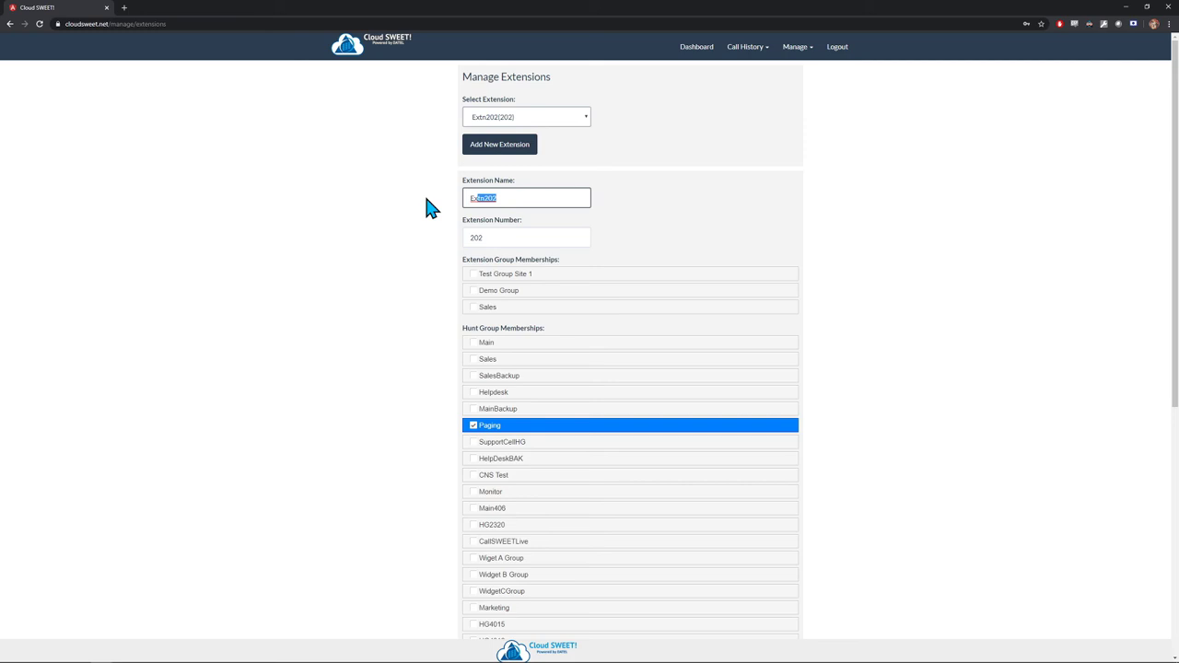
{"action": "left_click", "coordinate": [655, 229]}
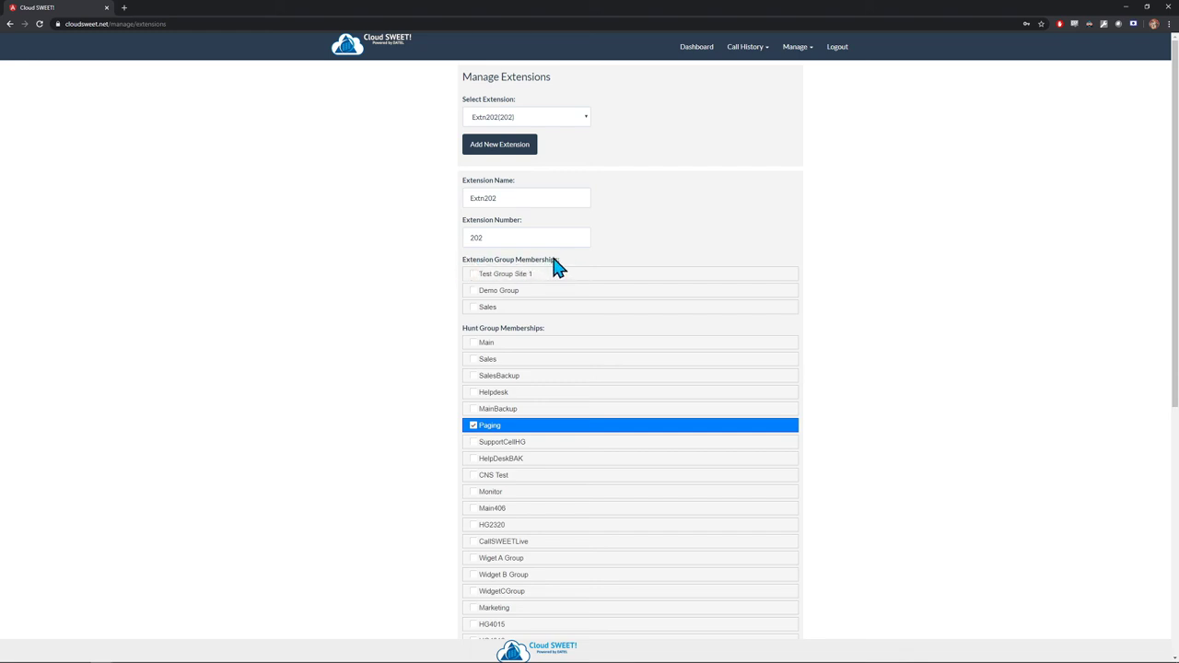
- Toggle Extn202's Test Group Site 1 and Main group memberships, then save the extension
{"action": "left_click", "coordinate": [497, 281]}
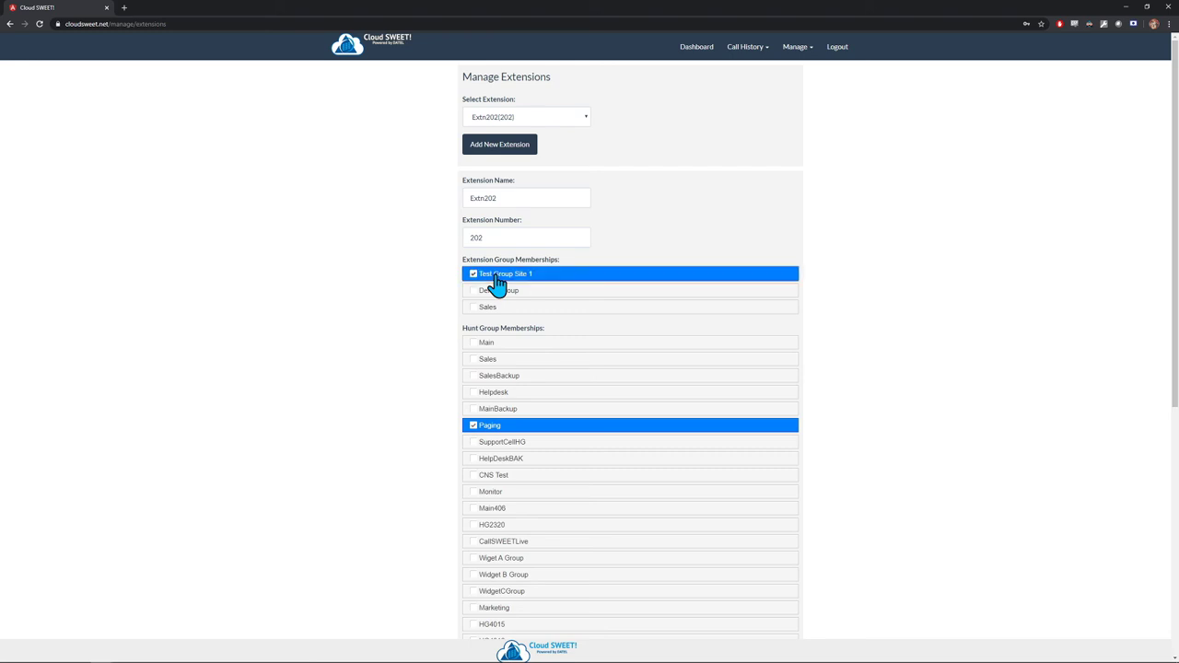
{"action": "left_click", "coordinate": [490, 349]}
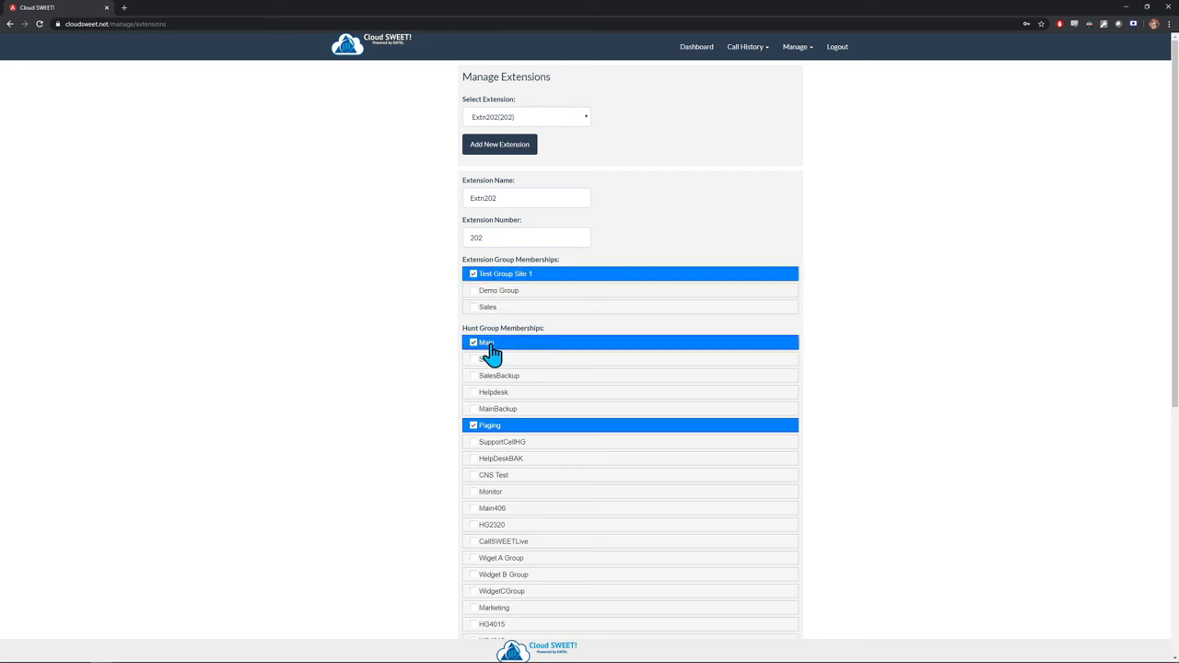
{"action": "left_click", "coordinate": [489, 349]}
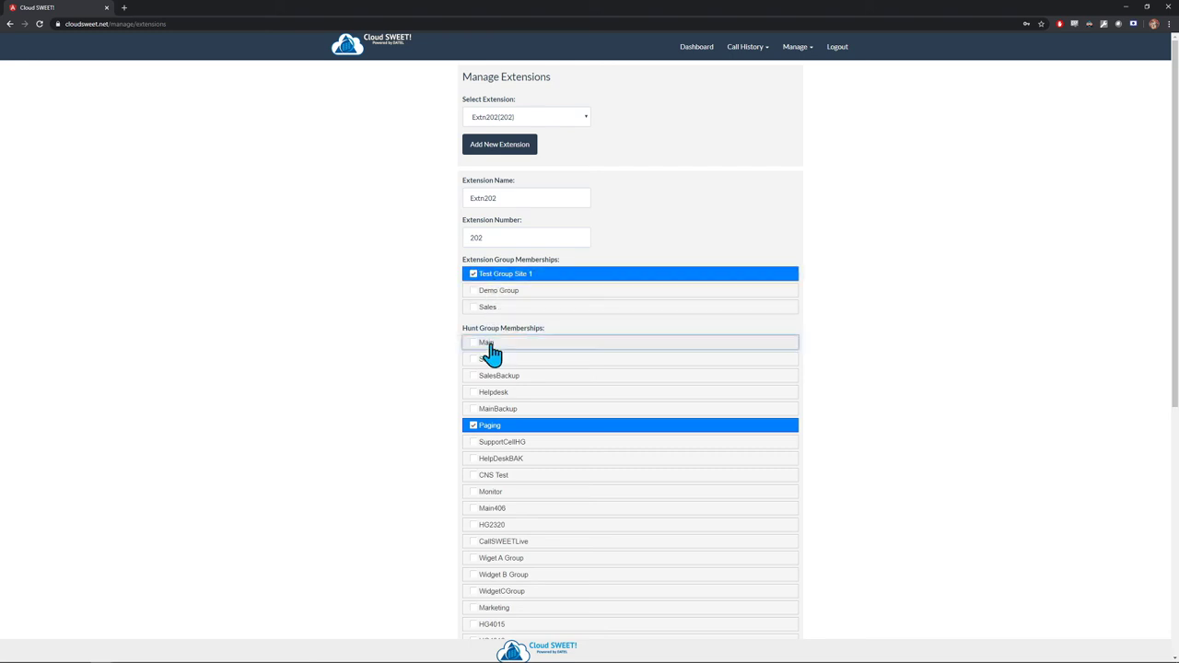
{"action": "left_click", "coordinate": [497, 281]}
{"action": "scroll", "coordinate": [461, 313], "scroll_direction": "down", "scroll_amount": 5}
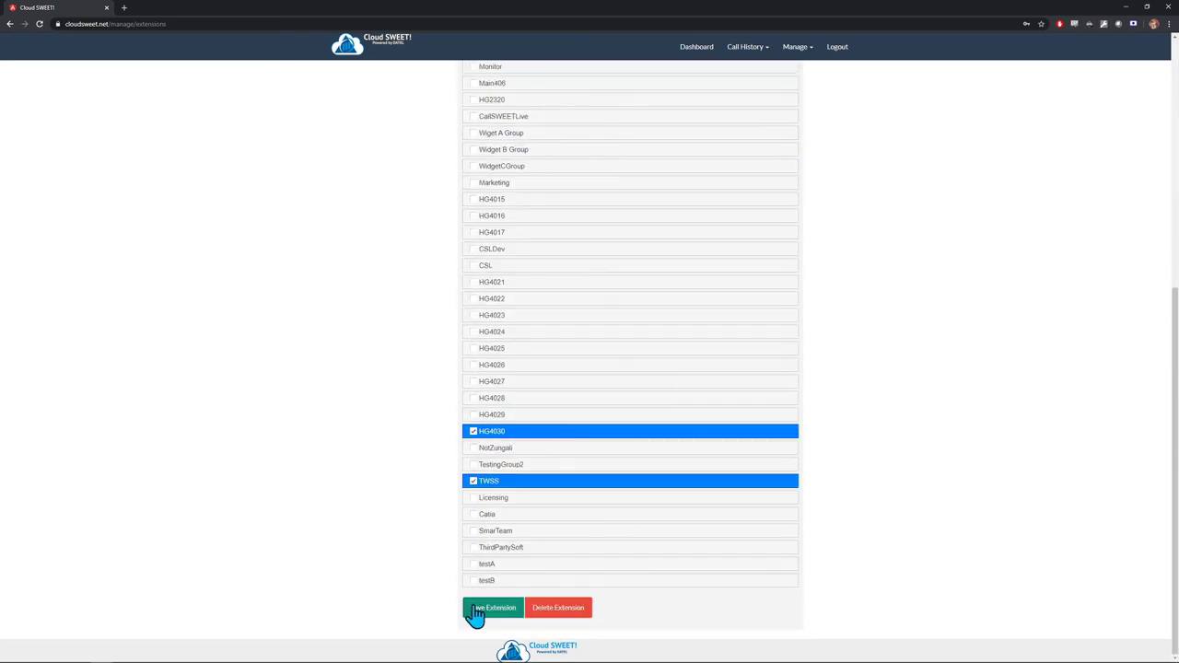
{"action": "left_click", "coordinate": [475, 609]}
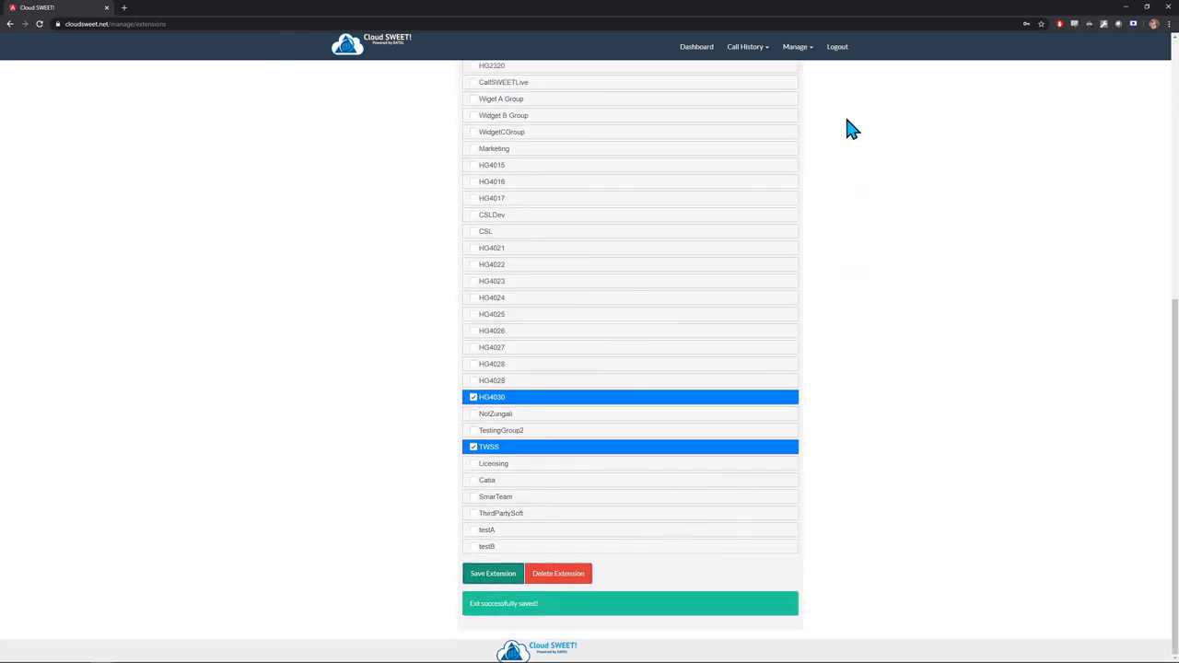
{"action": "left_click", "coordinate": [796, 53]}
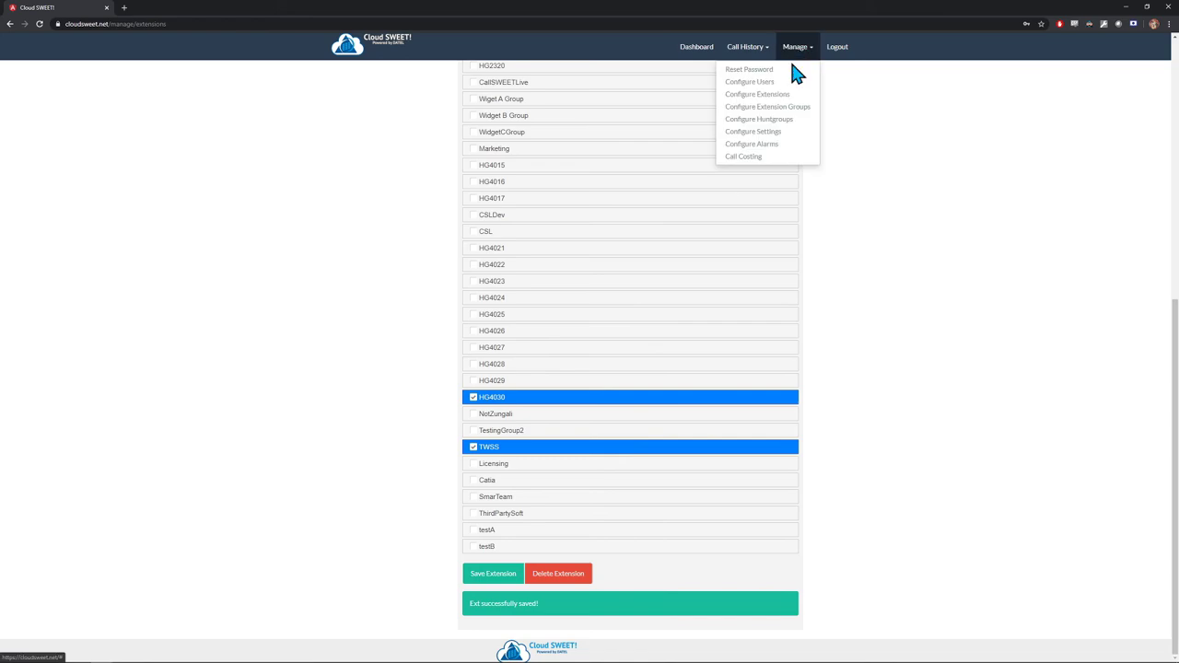
- Open Manage Extension Groups and load Test Group Site 1 after briefly viewing Demo Group
{"action": "left_click", "coordinate": [757, 108]}
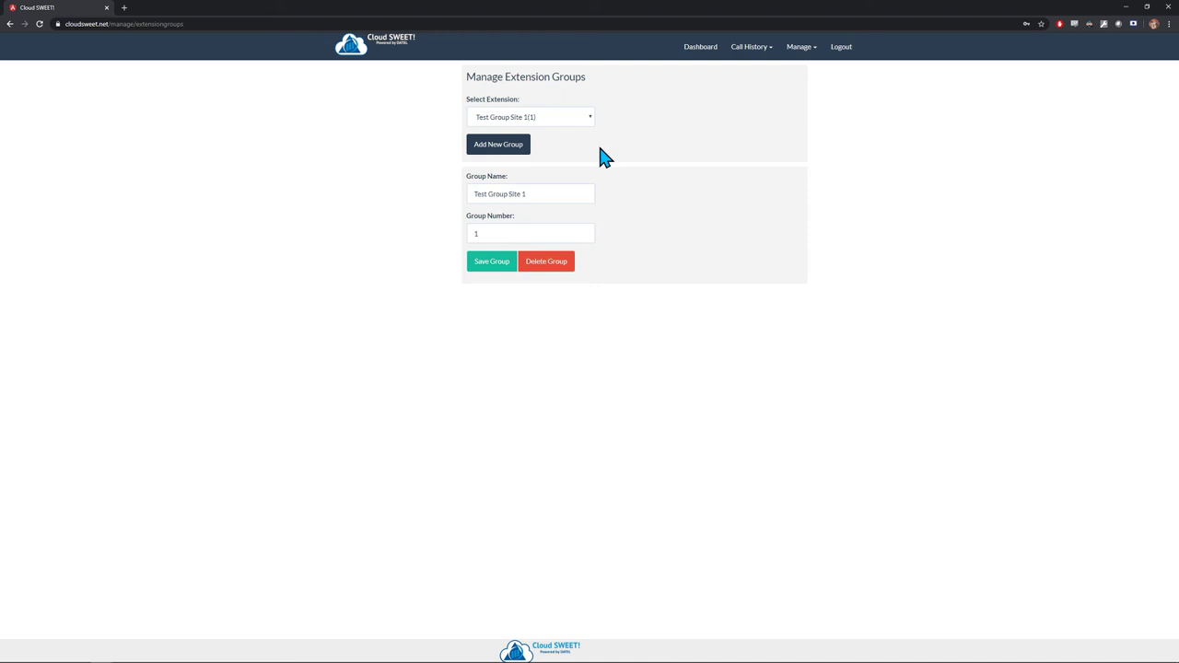
{"action": "left_click", "coordinate": [590, 117]}
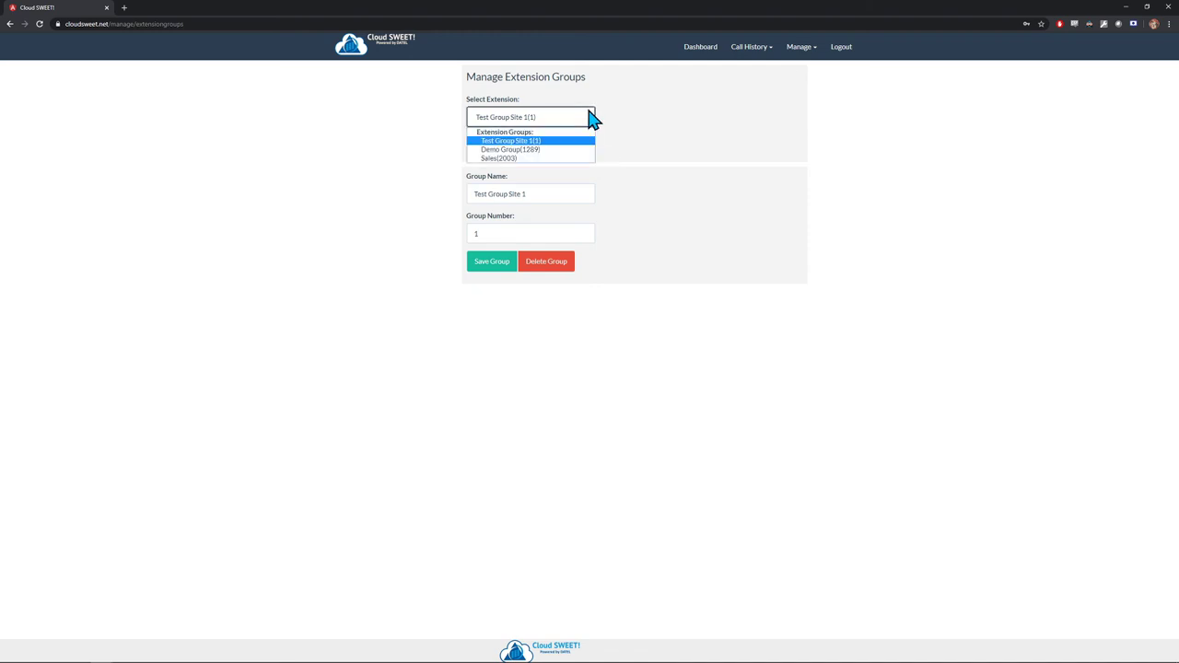
{"action": "left_click", "coordinate": [582, 118]}
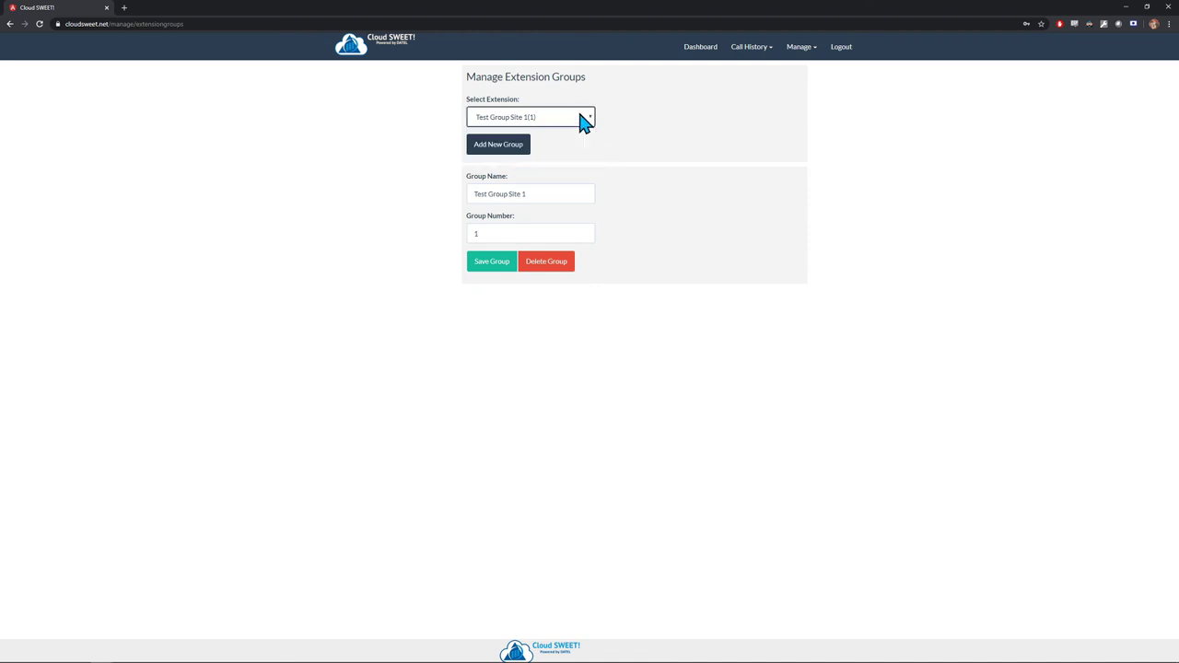
{"action": "left_click", "coordinate": [583, 118]}
{"action": "left_click", "coordinate": [551, 139]}
{"action": "left_click", "coordinate": [594, 117]}
{"action": "left_click", "coordinate": [546, 134]}
- Rename the group to Test Group Site 2 with group number 2 and save it
{"action": "left_click", "coordinate": [539, 195]}
{"action": "key", "text": "BackSpace"}
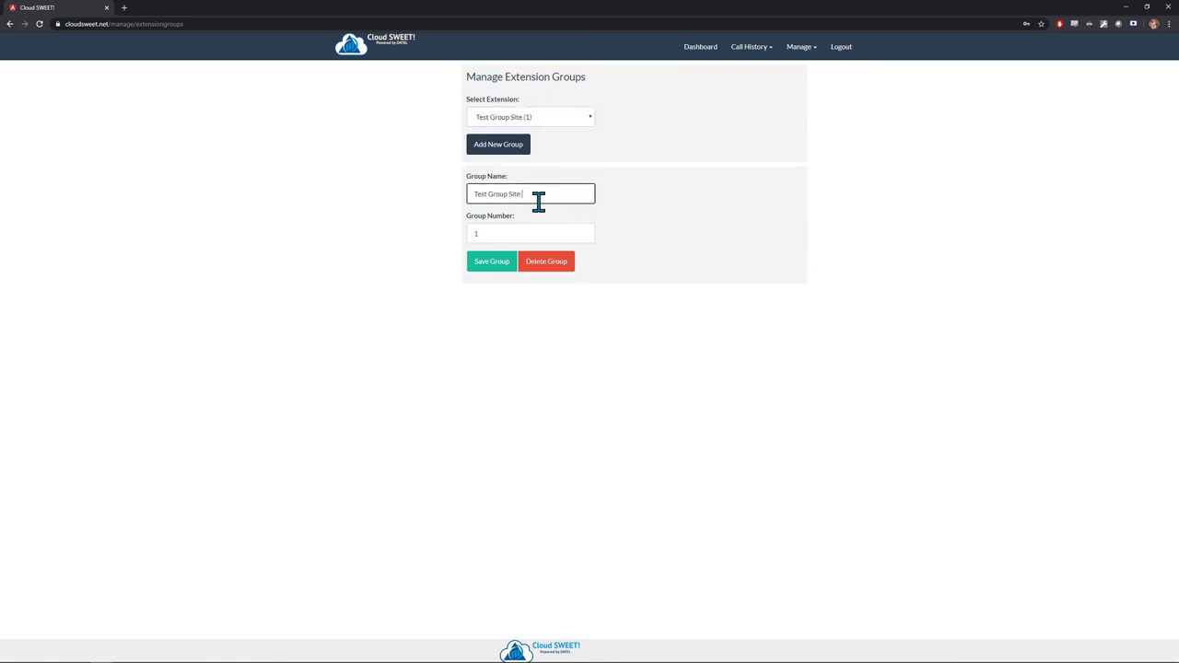
{"action": "type", "text": "2"}
{"action": "left_click", "coordinate": [506, 230]}
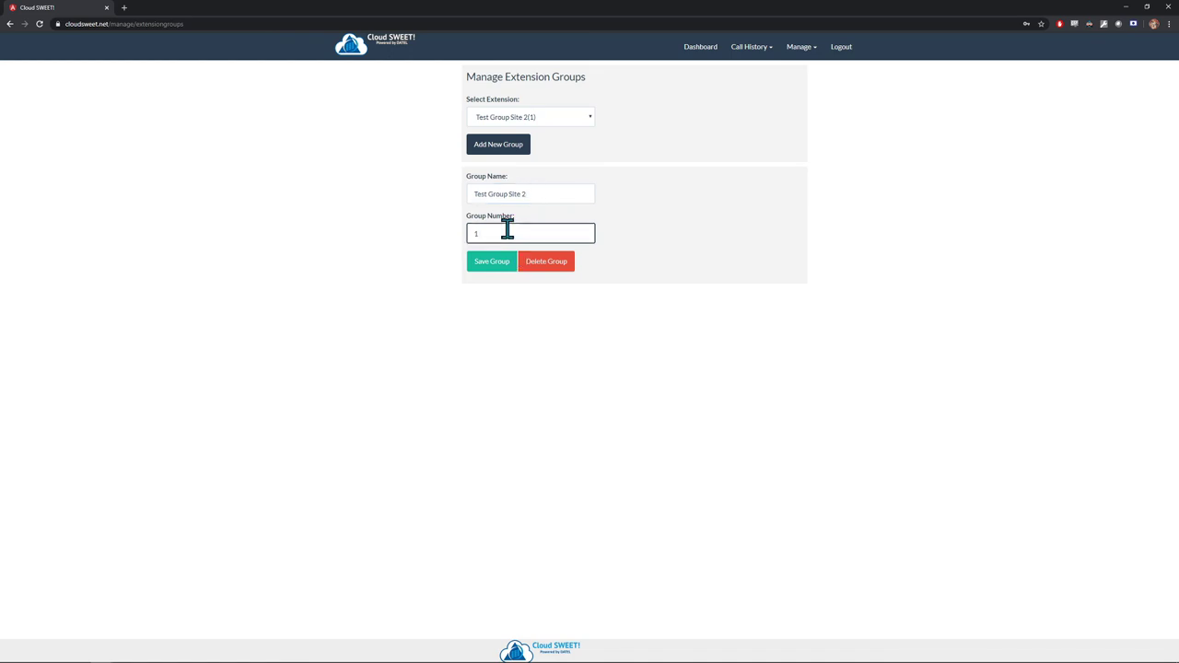
{"action": "key", "text": "BackSpace"}
{"action": "type", "text": "2"}
{"action": "left_click", "coordinate": [506, 267]}
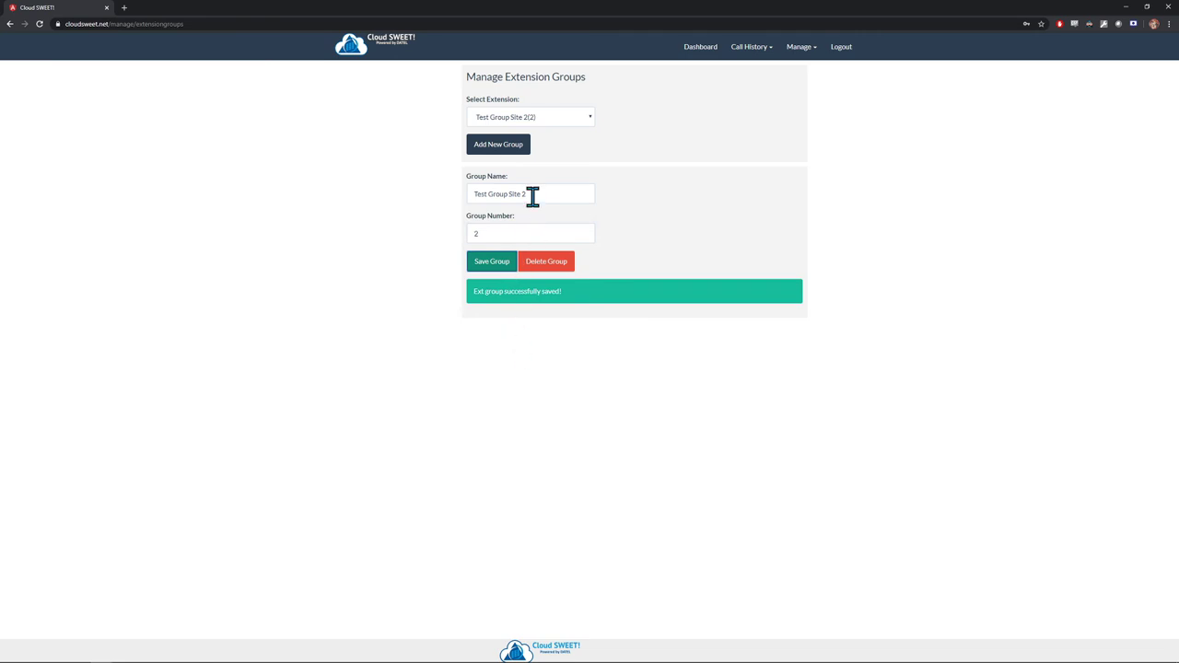
- Check the updated extension group list
{"action": "left_click", "coordinate": [582, 118]}
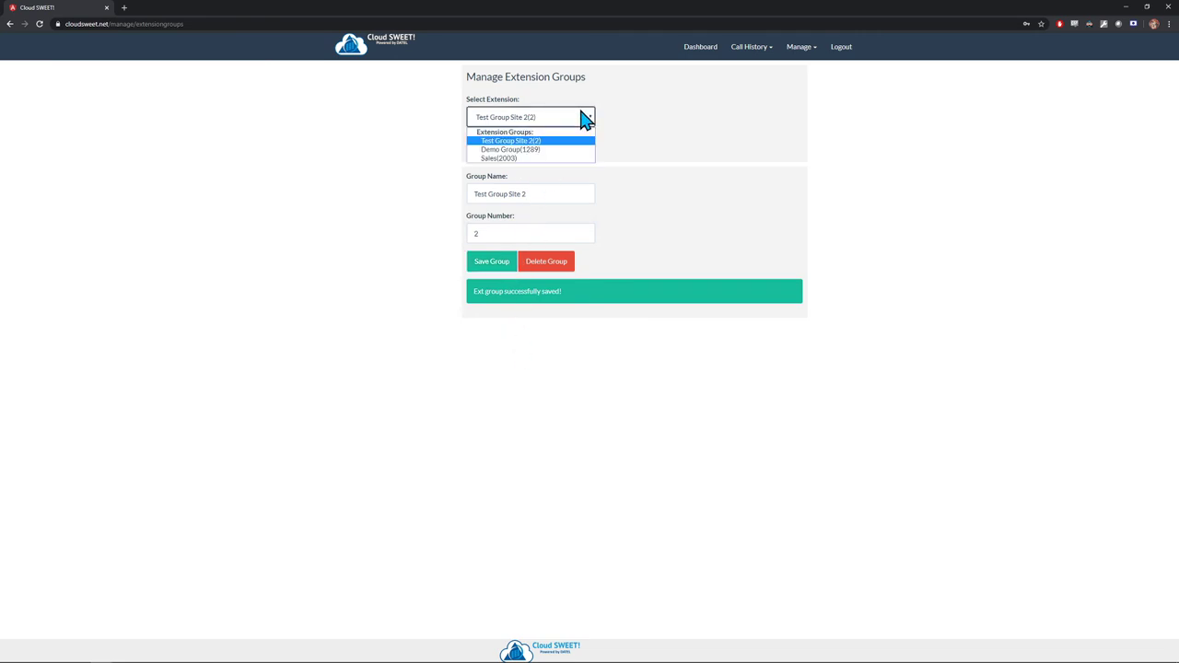
{"action": "left_click", "coordinate": [582, 118]}
{"action": "left_click", "coordinate": [486, 150]}
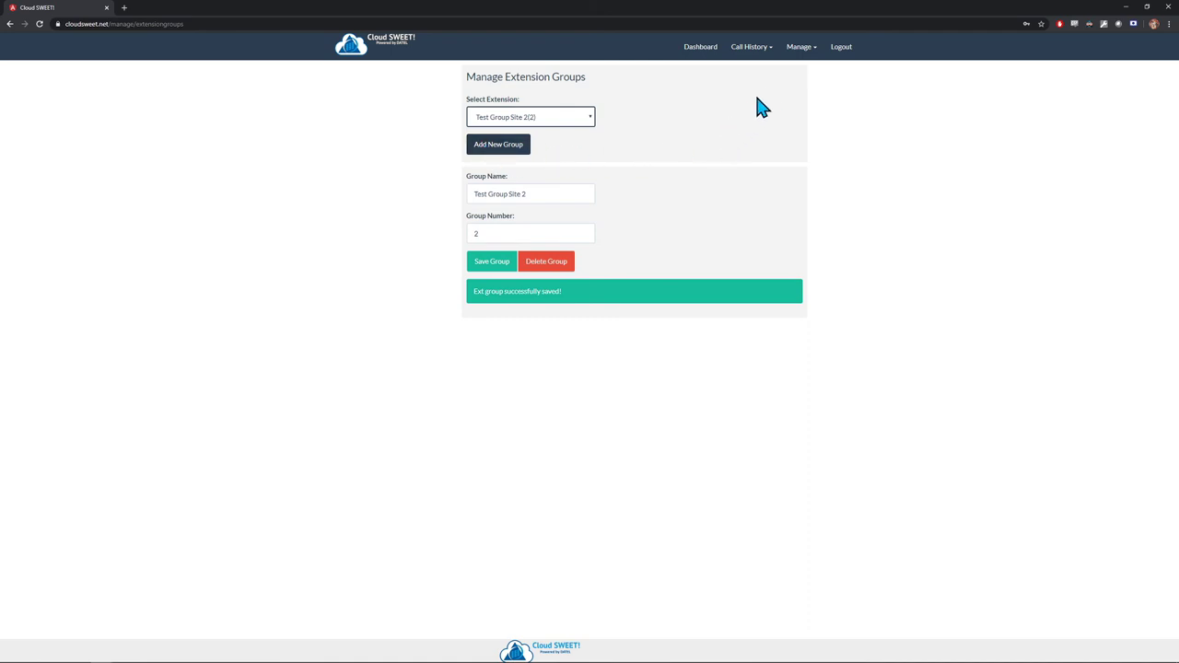
{"action": "left_click", "coordinate": [800, 48]}
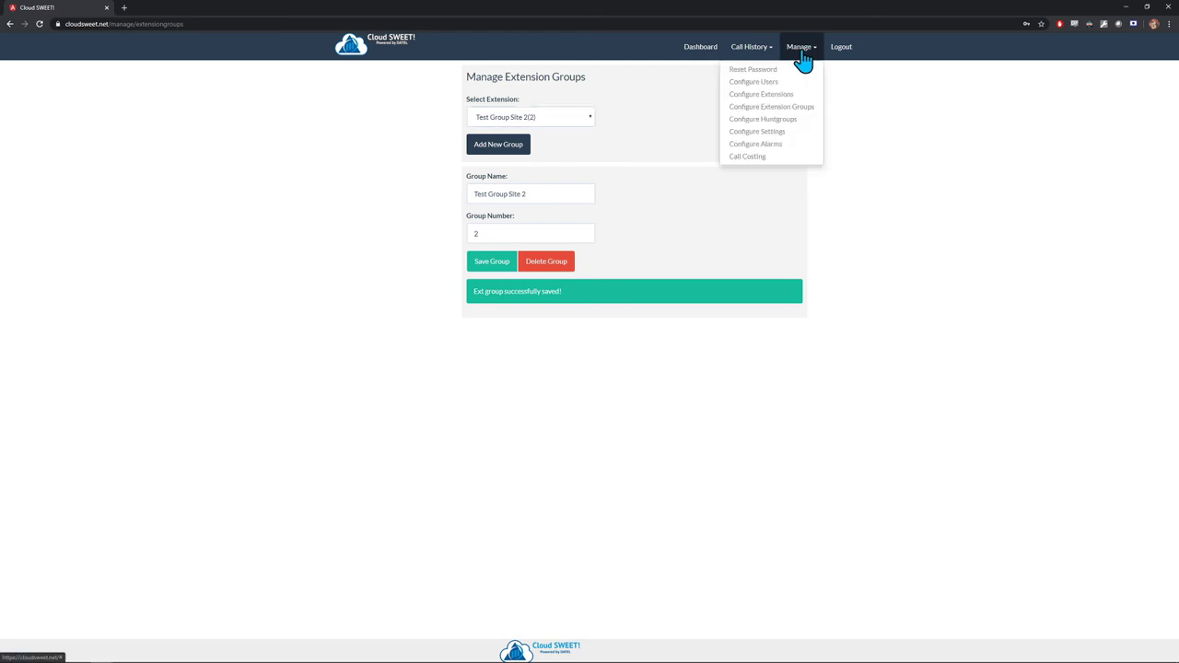
- Open Manage Hunt Groups, keep Main (2000) selected and save it unchanged
{"action": "left_click", "coordinate": [794, 127]}
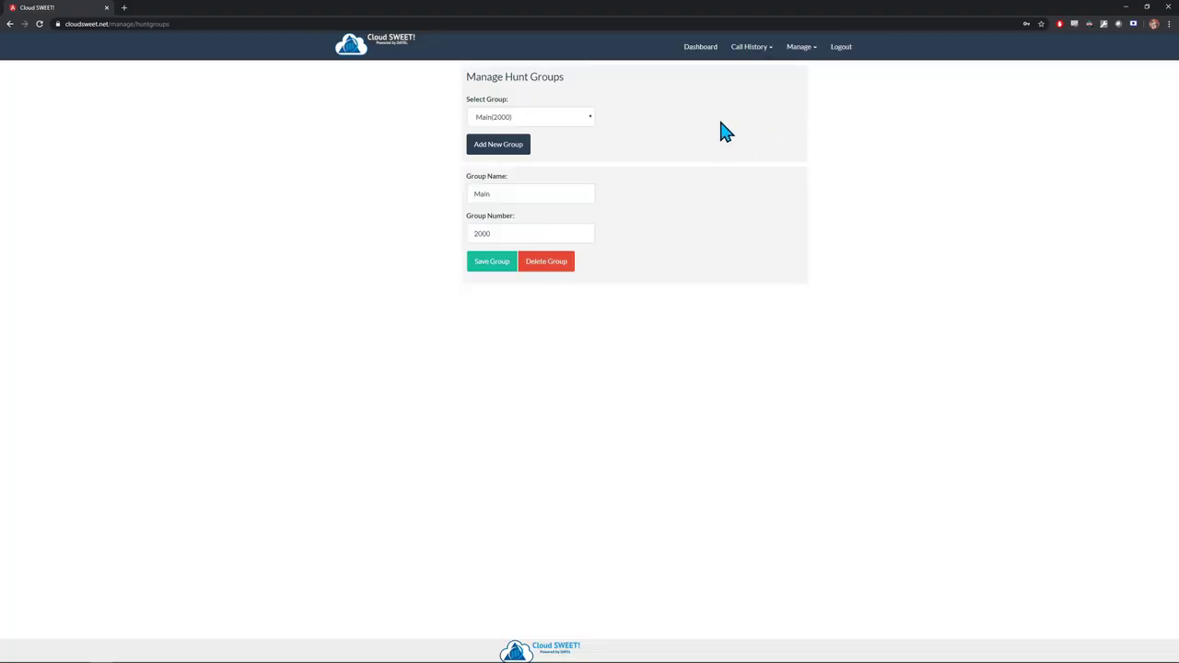
{"action": "left_click", "coordinate": [579, 117]}
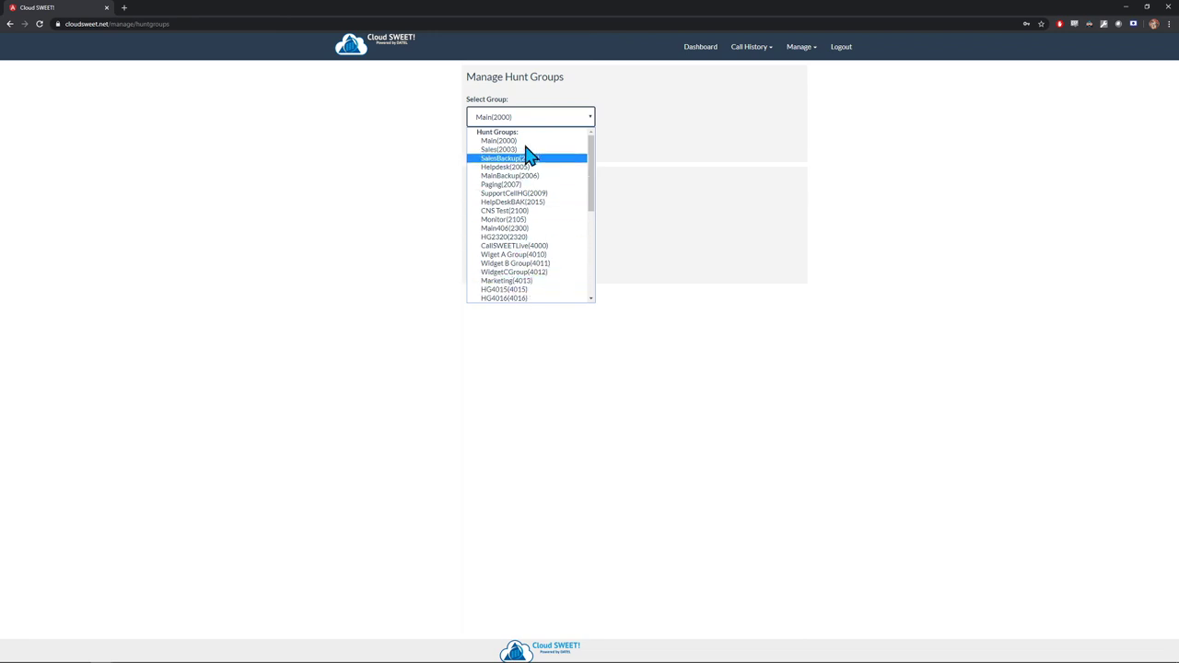
{"action": "left_click", "coordinate": [590, 120]}
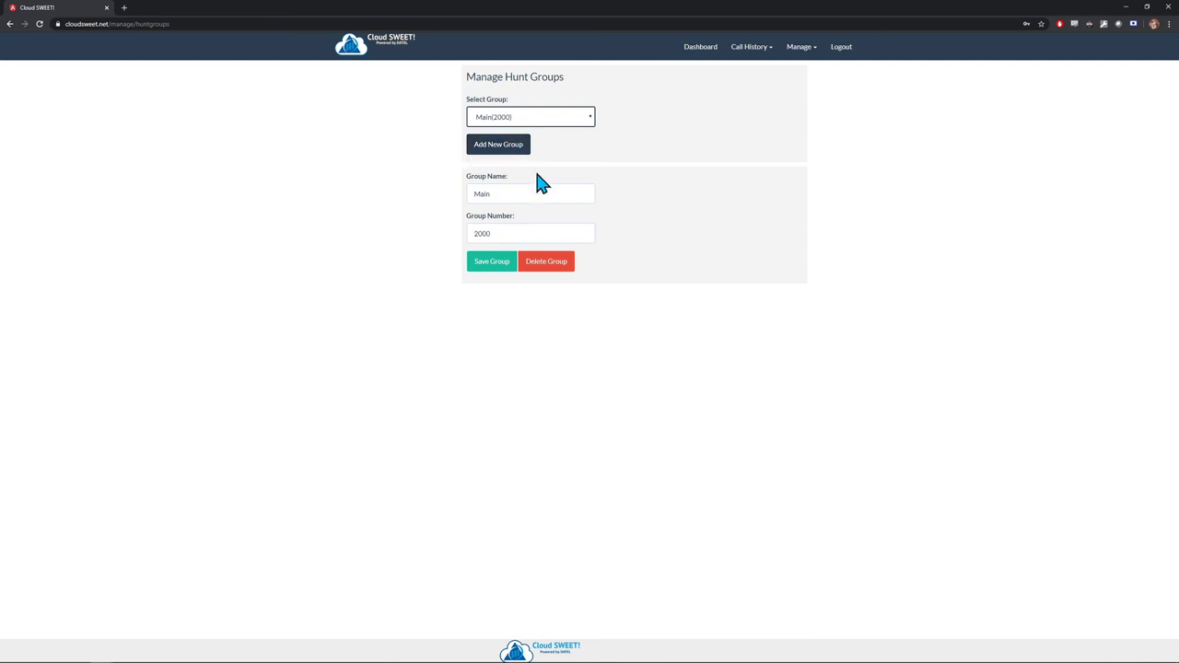
{"action": "left_click", "coordinate": [498, 269]}
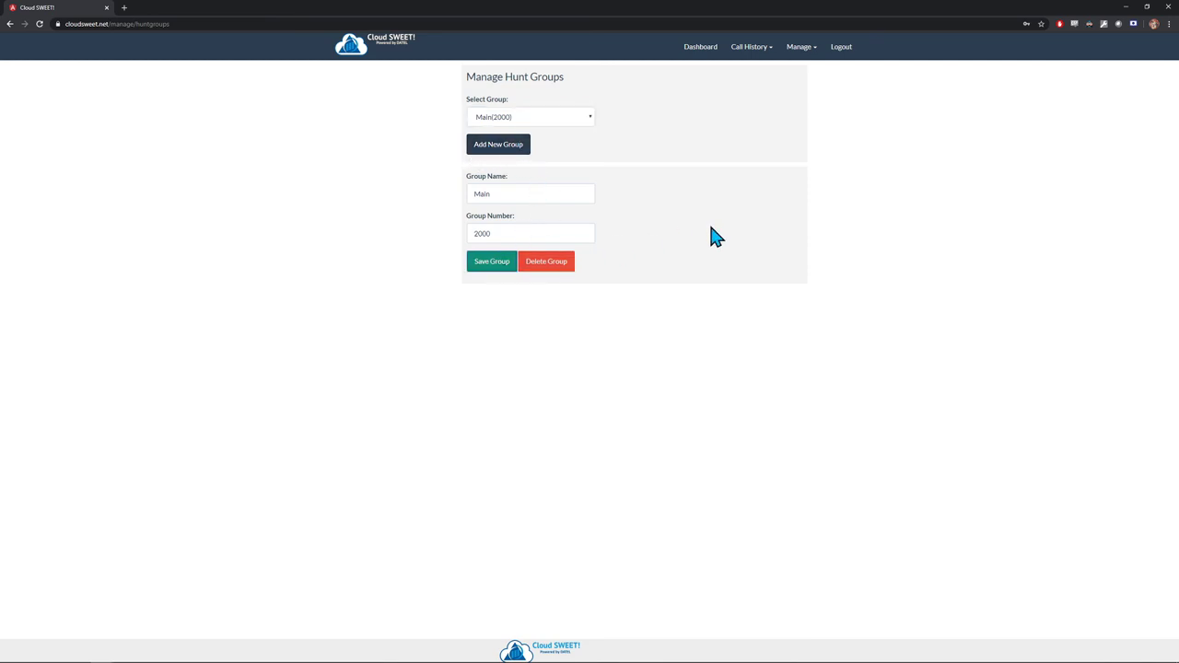
{"action": "left_click", "coordinate": [798, 51]}
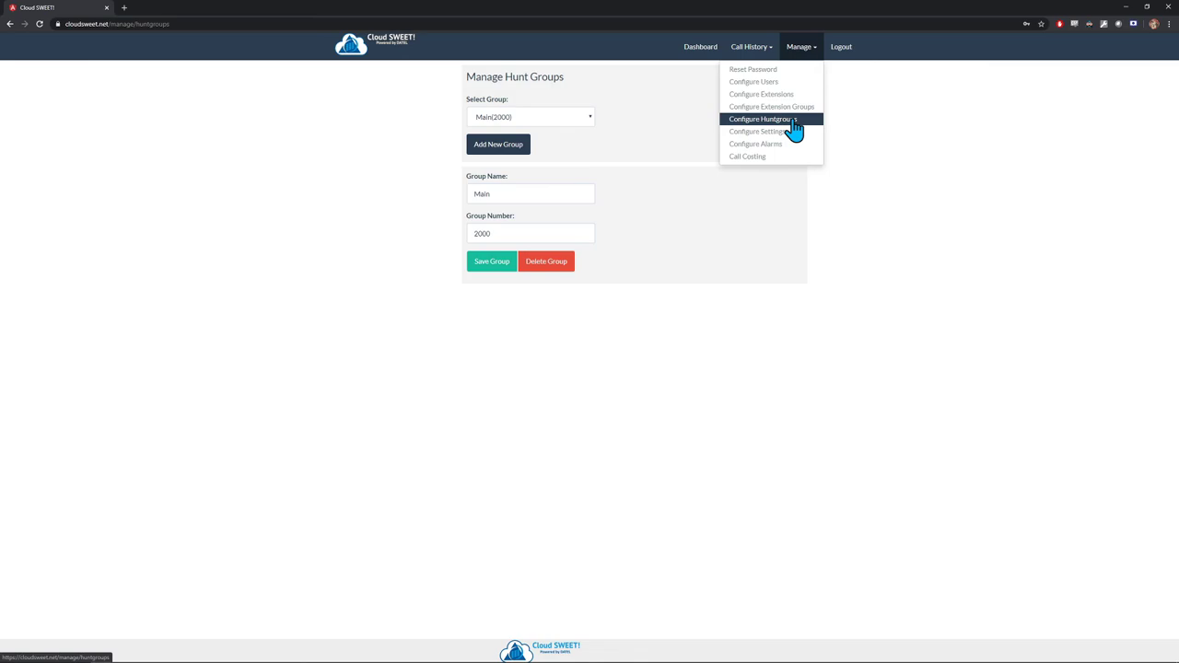
- Review settings: US/Eastern timezone, access codes 91,1, Monday–Friday working days, 8 AM–5 PM hours
{"action": "left_click", "coordinate": [751, 132]}
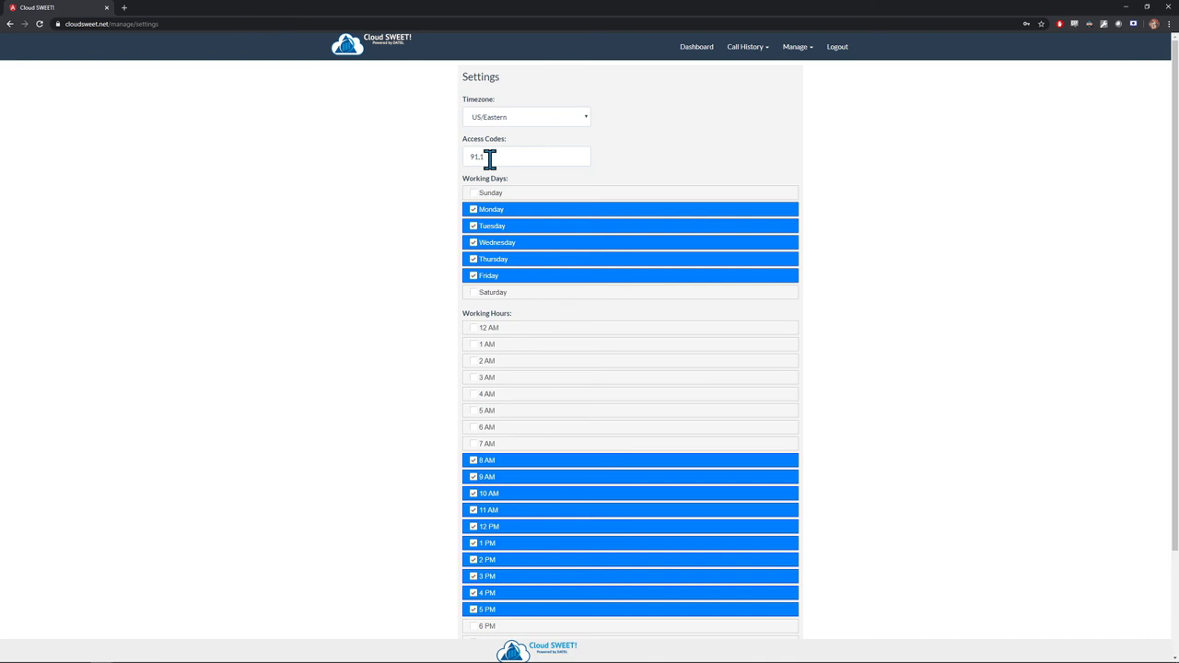
{"action": "left_click", "coordinate": [482, 158]}
{"action": "double_click", "coordinate": [498, 157]}
{"action": "left_click", "coordinate": [502, 157]}
{"action": "left_click", "coordinate": [659, 143]}
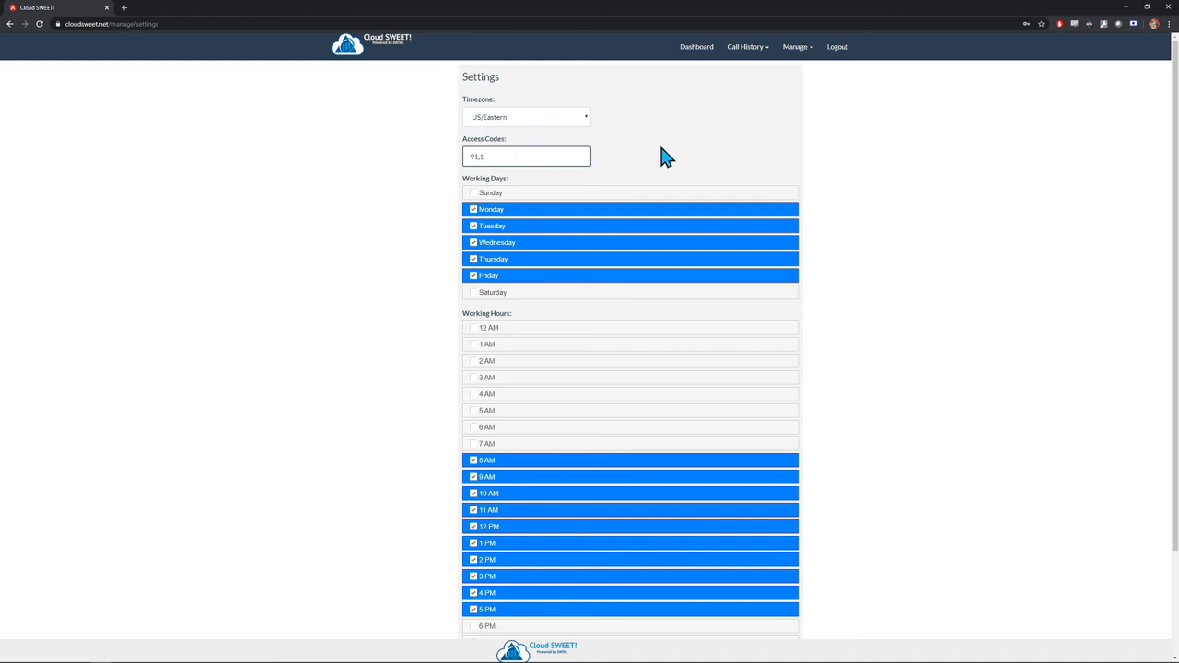
{"action": "left_click", "coordinate": [798, 52]}
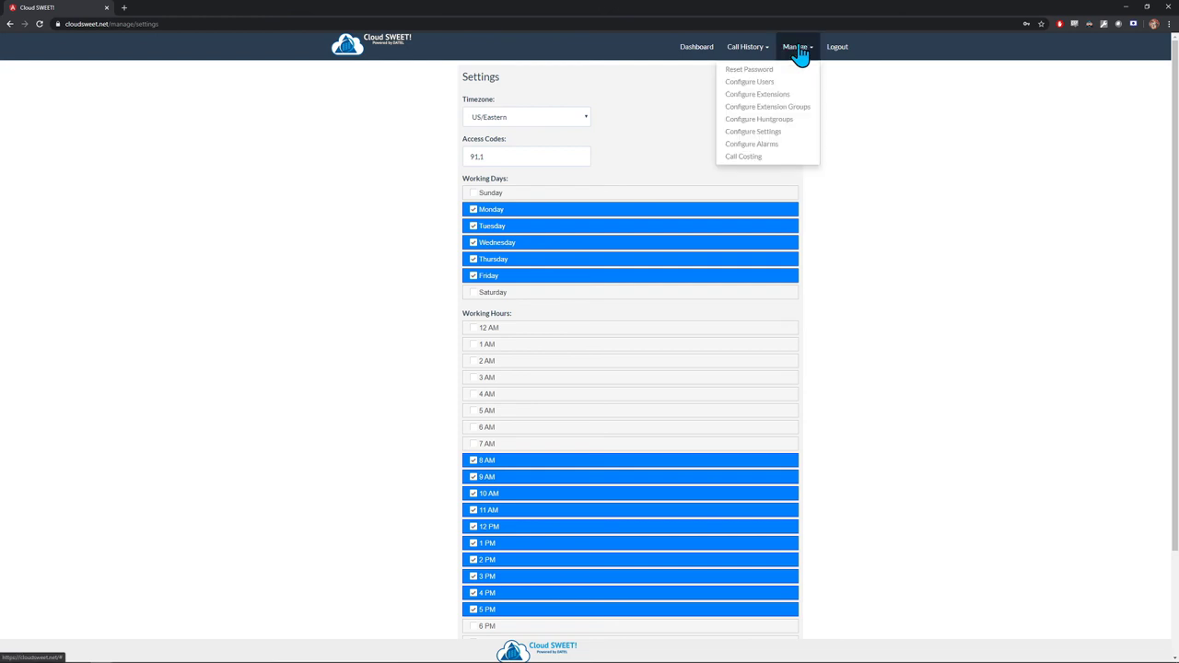
- Change the 911 Notification leading TAC alarm to match numbers starting with 9911 and save it
{"action": "left_click", "coordinate": [780, 148]}
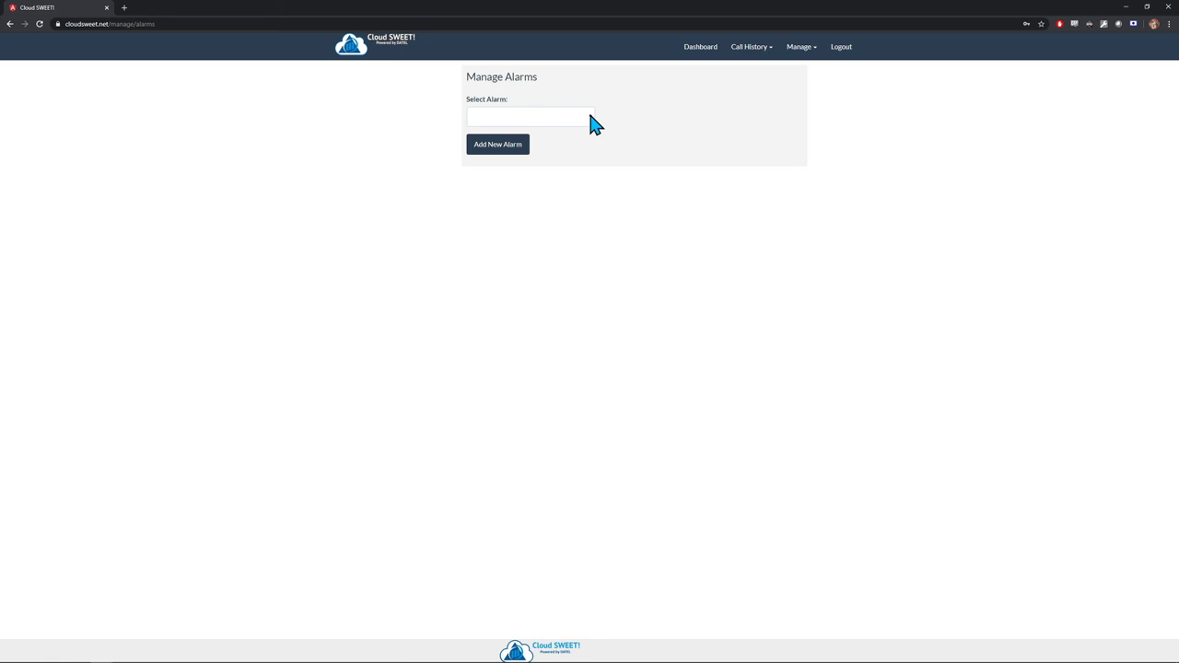
{"action": "left_click", "coordinate": [588, 117]}
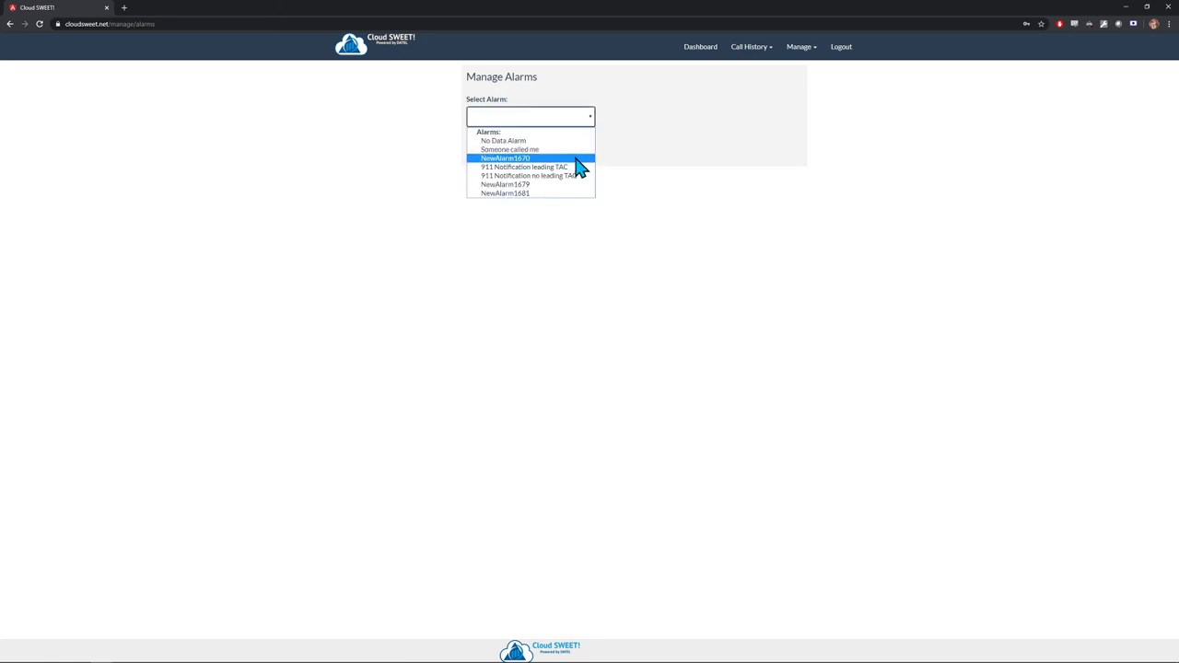
{"action": "left_click", "coordinate": [572, 166]}
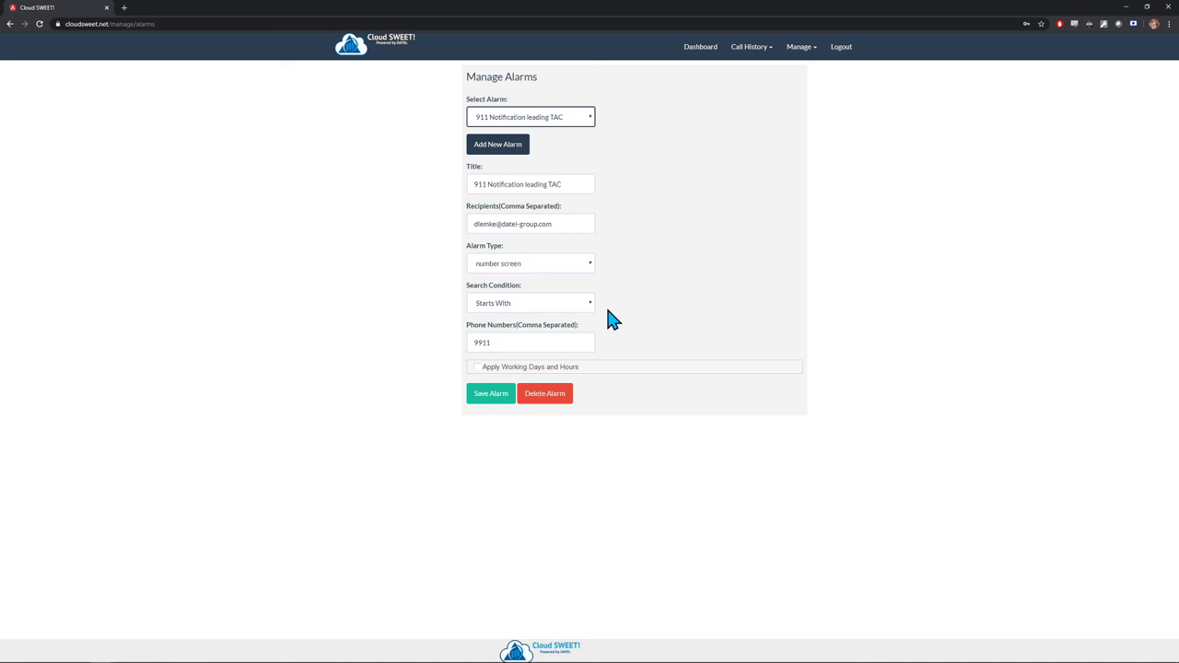
{"action": "left_click", "coordinate": [477, 346]}
{"action": "type", "text": "9"}
{"action": "left_click", "coordinate": [529, 303]}
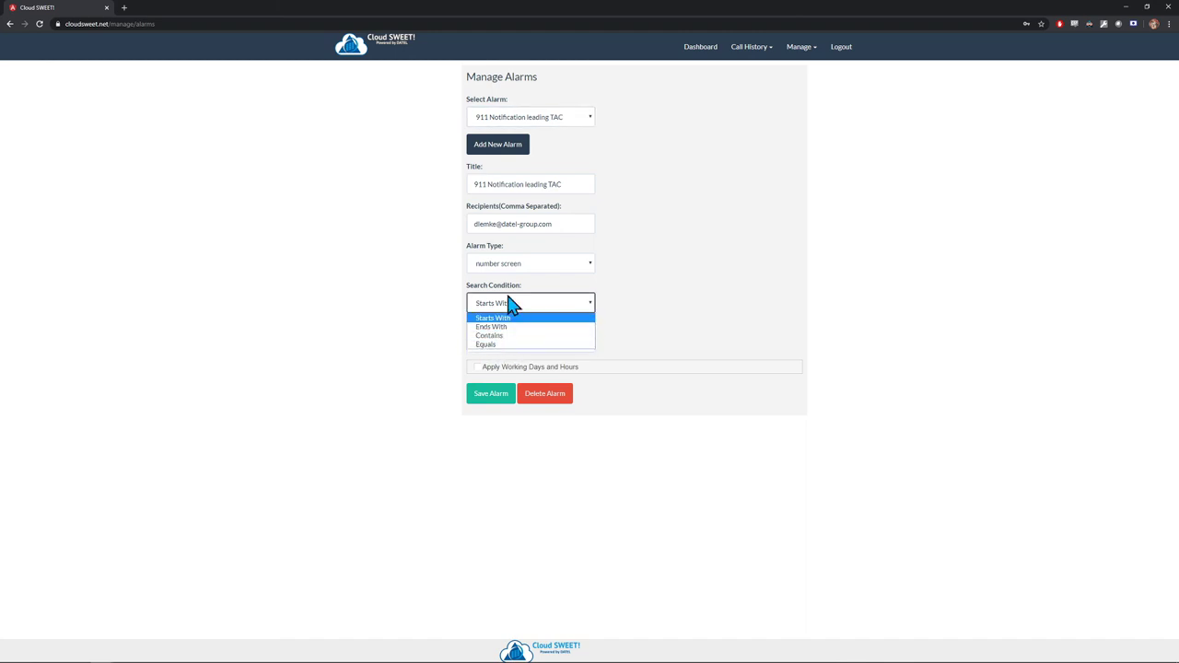
{"action": "left_click", "coordinate": [510, 305]}
{"action": "left_click", "coordinate": [509, 340]}
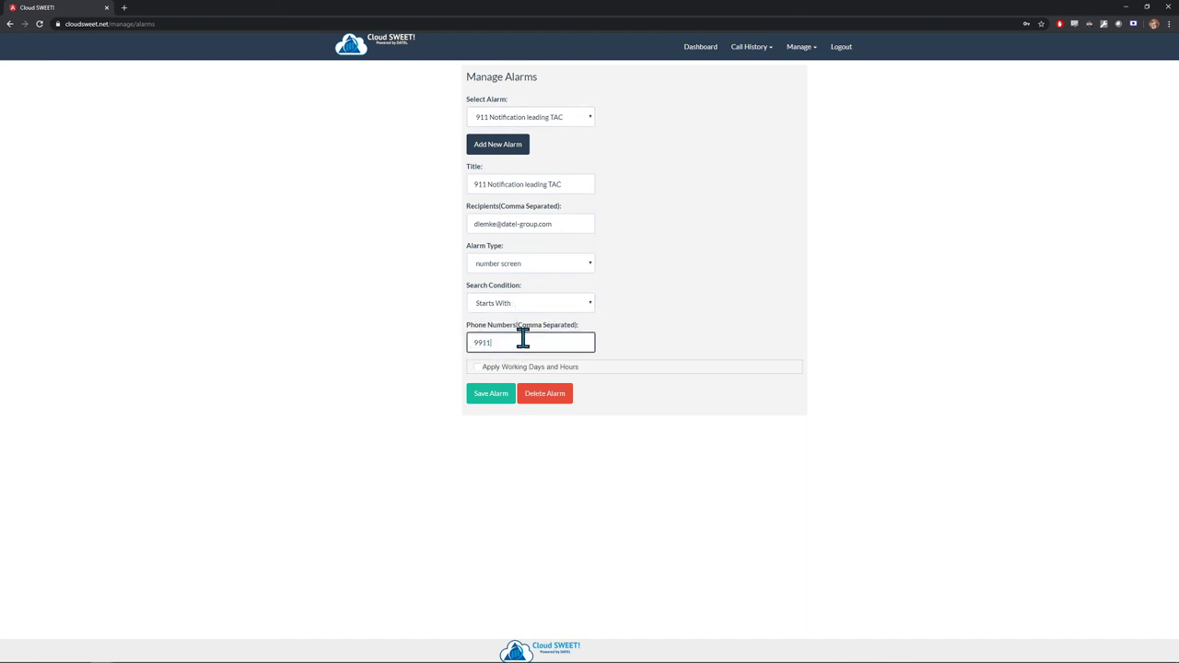
{"action": "left_click", "coordinate": [491, 395]}
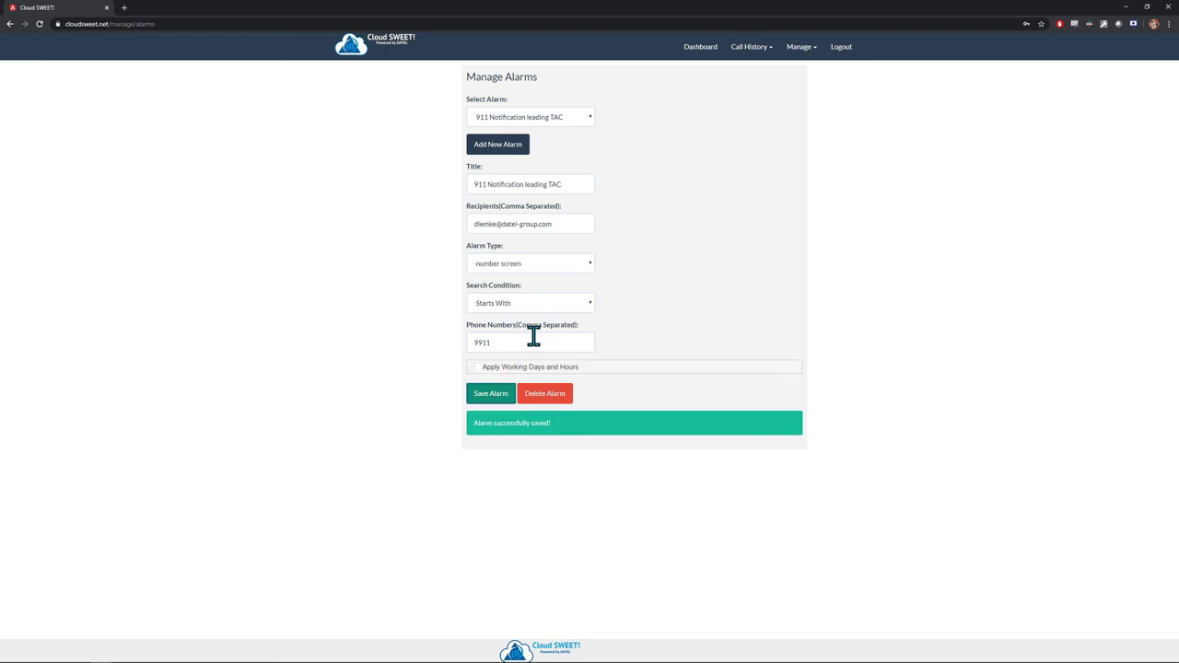
{"action": "left_click", "coordinate": [551, 118]}
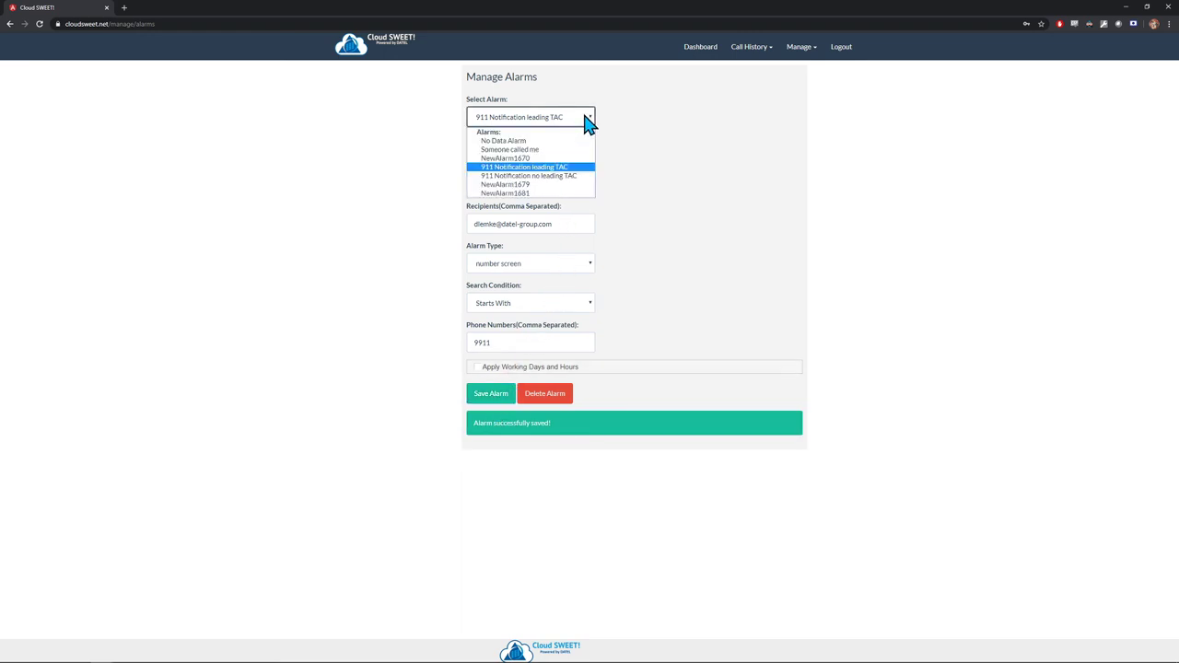
- Load the No Data Alarm and leave its duration at 40000 minutes
{"action": "left_click", "coordinate": [530, 150]}
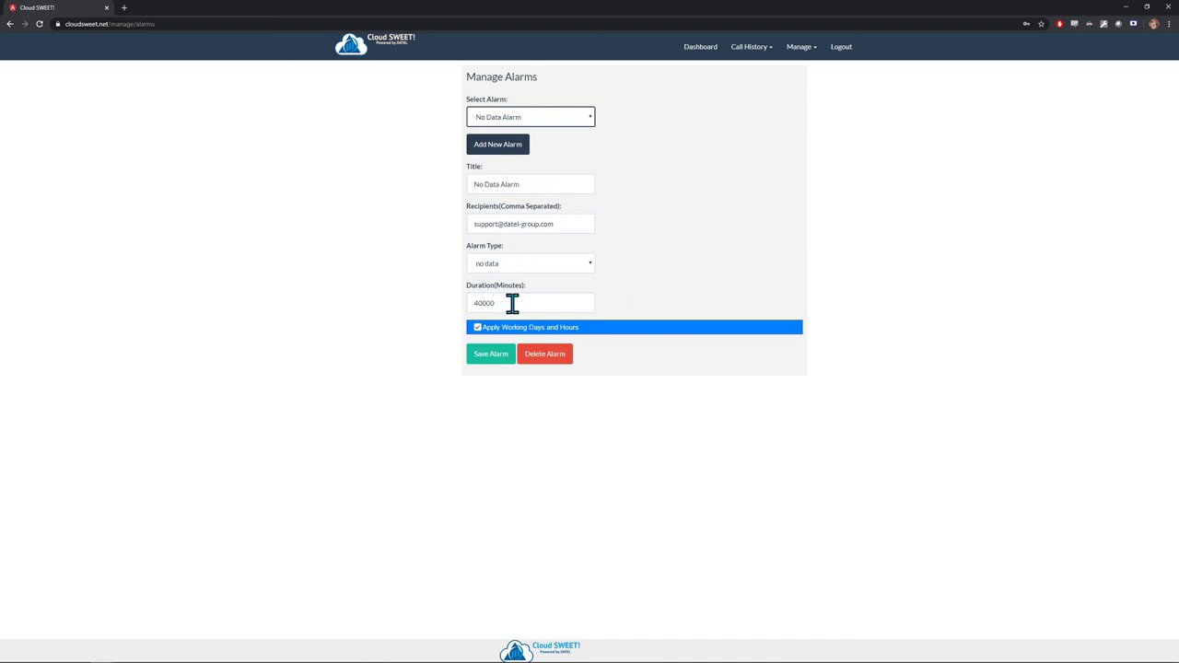
{"action": "left_click_drag", "start_coordinate": [553, 305], "coordinate": [461, 310]}
{"action": "left_click", "coordinate": [544, 305]}
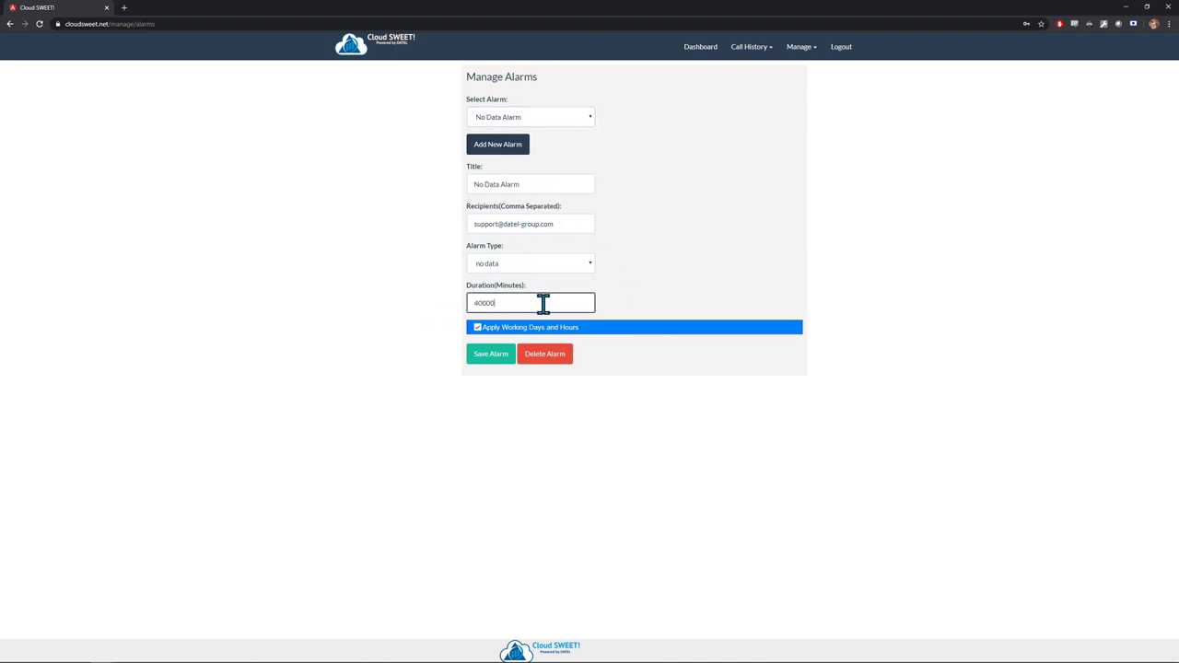
{"action": "left_click_drag", "start_coordinate": [544, 304], "coordinate": [432, 303]}
{"action": "left_click", "coordinate": [556, 303]}
{"action": "left_click", "coordinate": [636, 304]}
- Save the No Data Alarm with Apply Working Days and Hours switched on
{"action": "left_click", "coordinate": [513, 334]}
{"action": "left_click", "coordinate": [505, 352]}
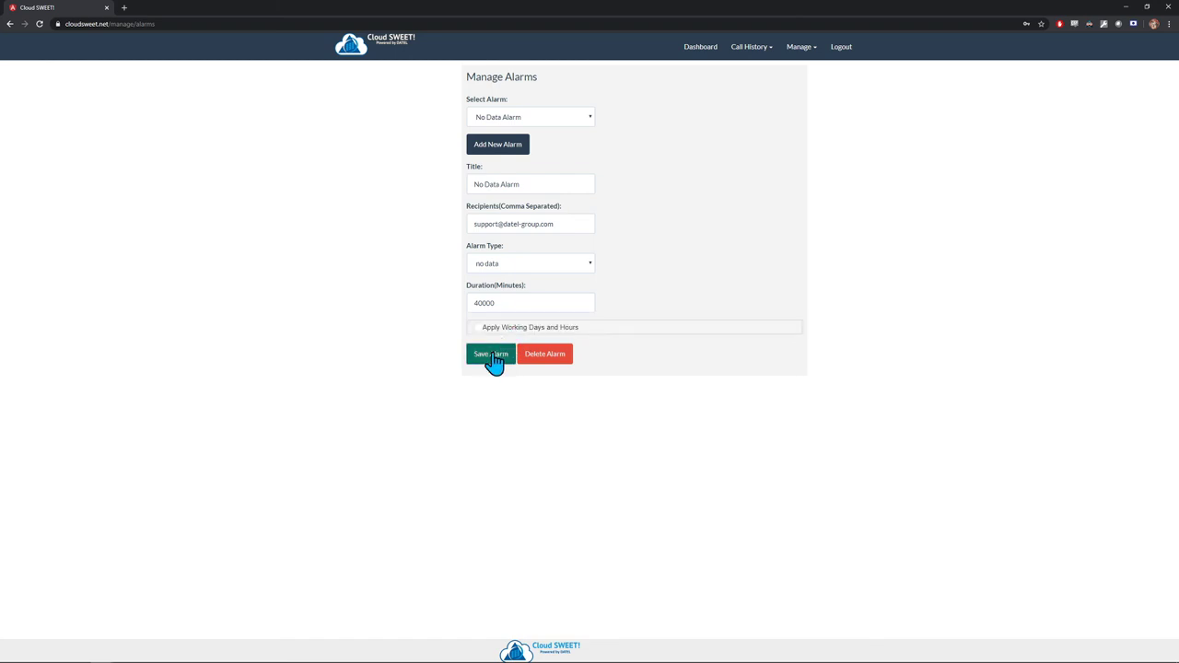
{"action": "left_click", "coordinate": [519, 332]}
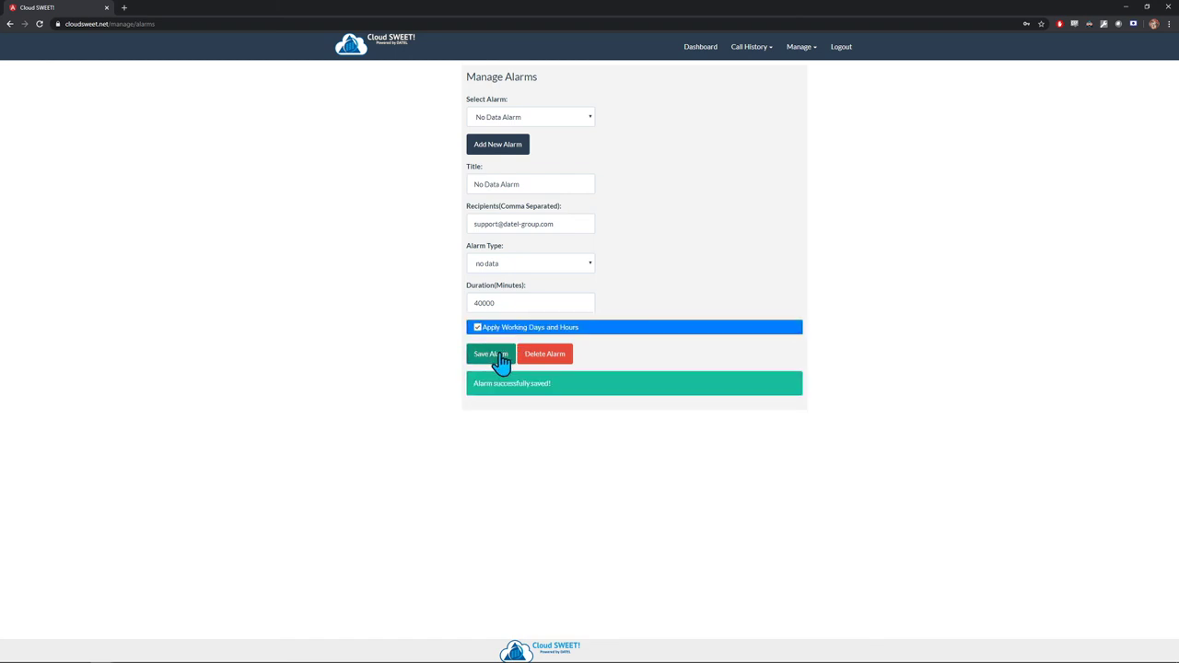
{"action": "left_click", "coordinate": [500, 353]}
- View the Call Costing rates: local prefix 412, interval costs 1.0 and 0.5 per 60 seconds
{"action": "left_click", "coordinate": [800, 47]}
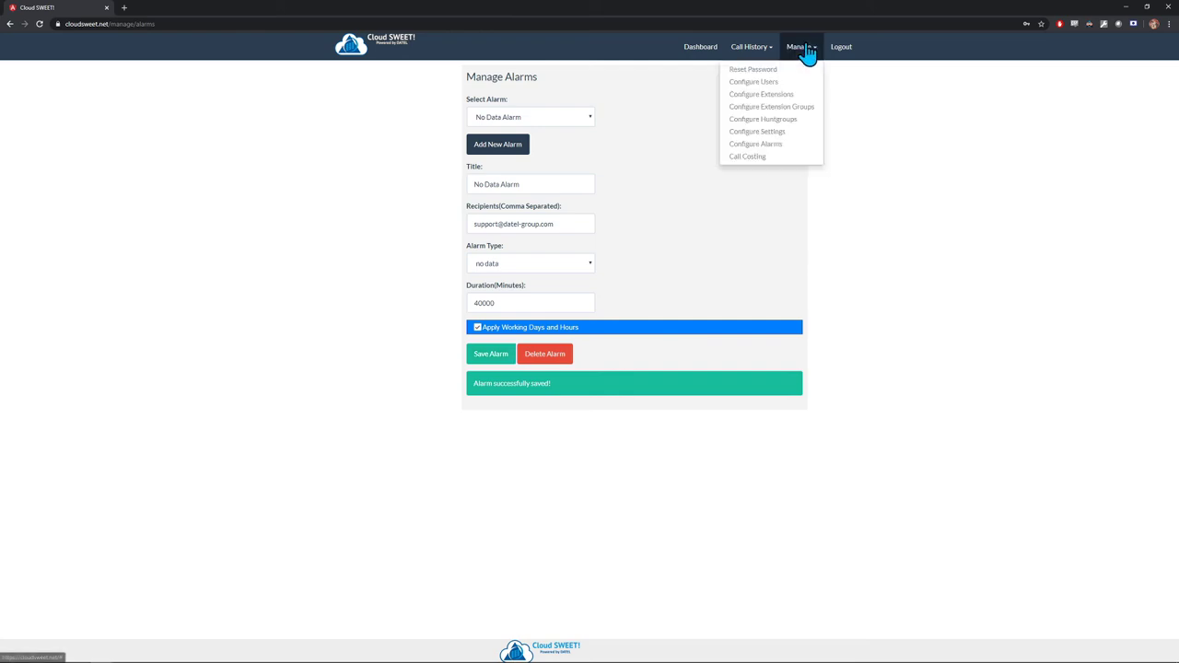
{"action": "left_click", "coordinate": [771, 157]}
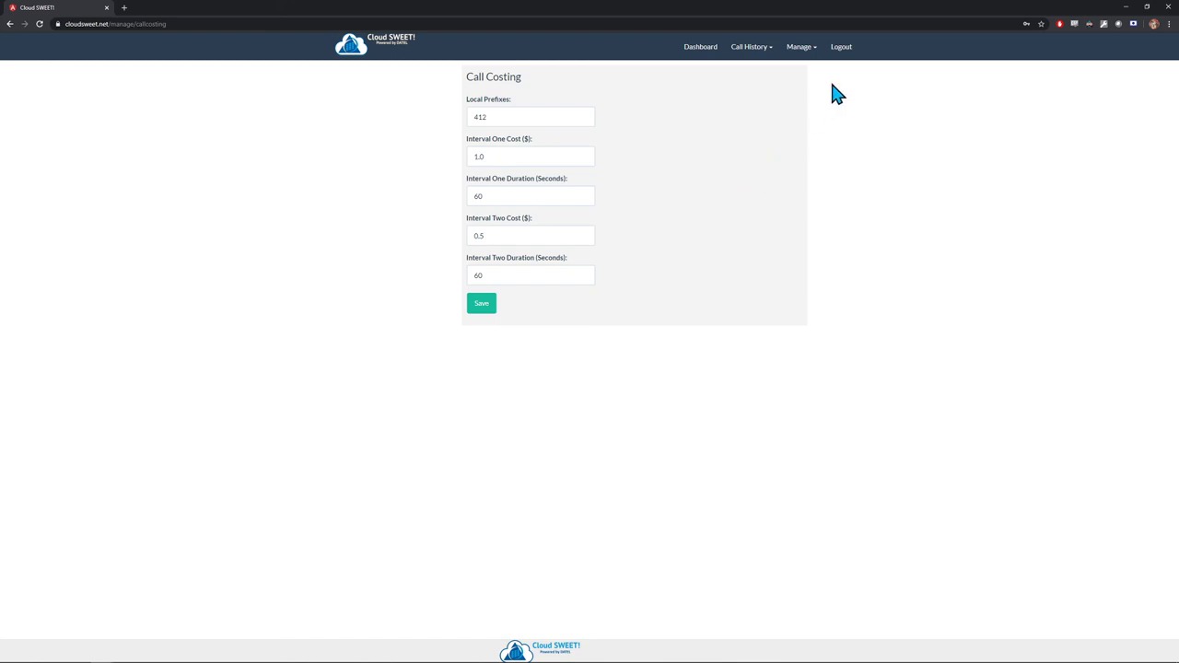
{"action": "left_click", "coordinate": [841, 48]}
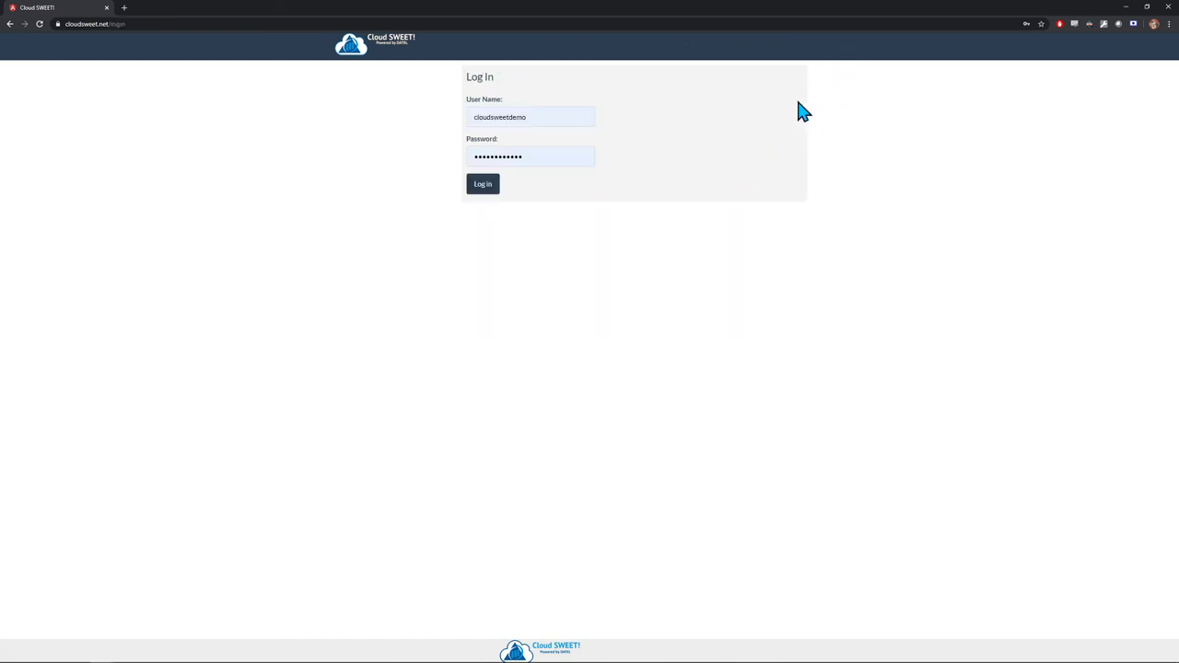